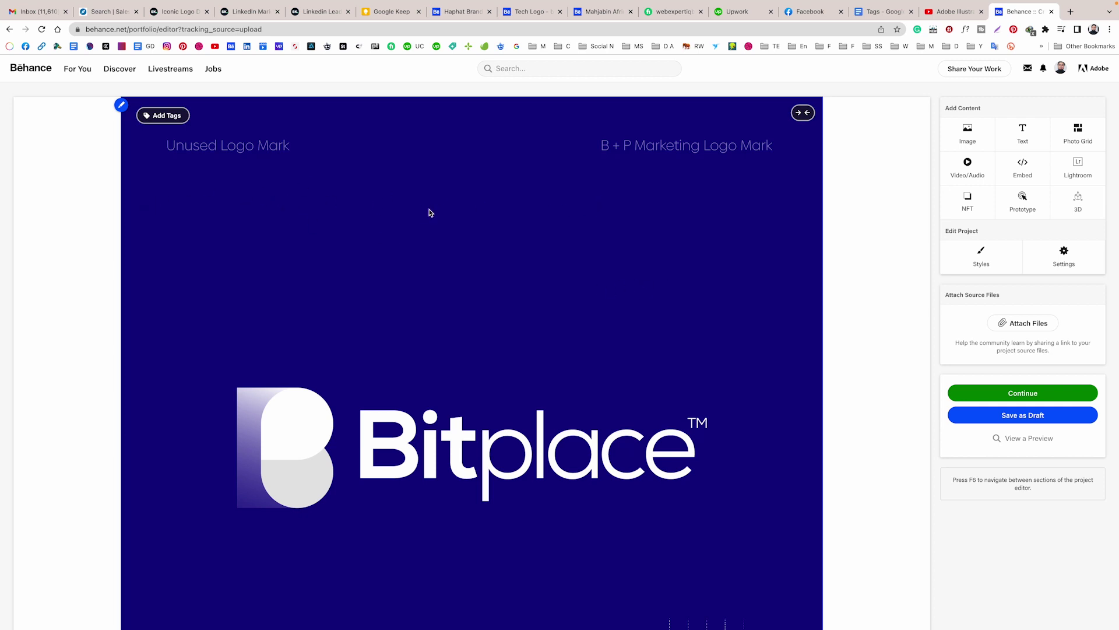
Step: Scroll through the uploaded logo images, from Bitplace down past Codepace, Criptpay, domino, fastsens and haadi
{"action": "scroll", "coordinate": [517, 200], "scroll_direction": "down", "scroll_amount": 7}
{"action": "scroll", "coordinate": [524, 200], "scroll_direction": "down", "scroll_amount": 4}
{"action": "scroll", "coordinate": [517, 255], "scroll_direction": "down", "scroll_amount": 3}
{"action": "scroll", "coordinate": [514, 260], "scroll_direction": "down", "scroll_amount": 4}
{"action": "scroll", "coordinate": [513, 260], "scroll_direction": "down", "scroll_amount": 6}
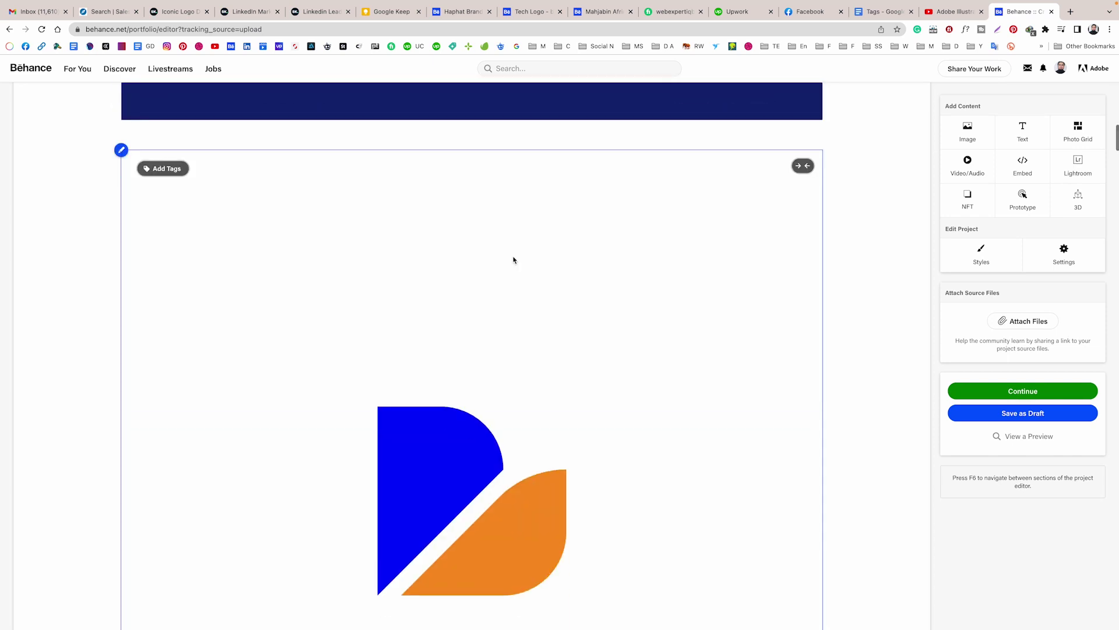
{"action": "scroll", "coordinate": [513, 259], "scroll_direction": "down", "scroll_amount": 5}
{"action": "scroll", "coordinate": [513, 260], "scroll_direction": "down", "scroll_amount": 3}
{"action": "scroll", "coordinate": [513, 260], "scroll_direction": "down", "scroll_amount": 3}
{"action": "scroll", "coordinate": [514, 260], "scroll_direction": "down", "scroll_amount": 5}
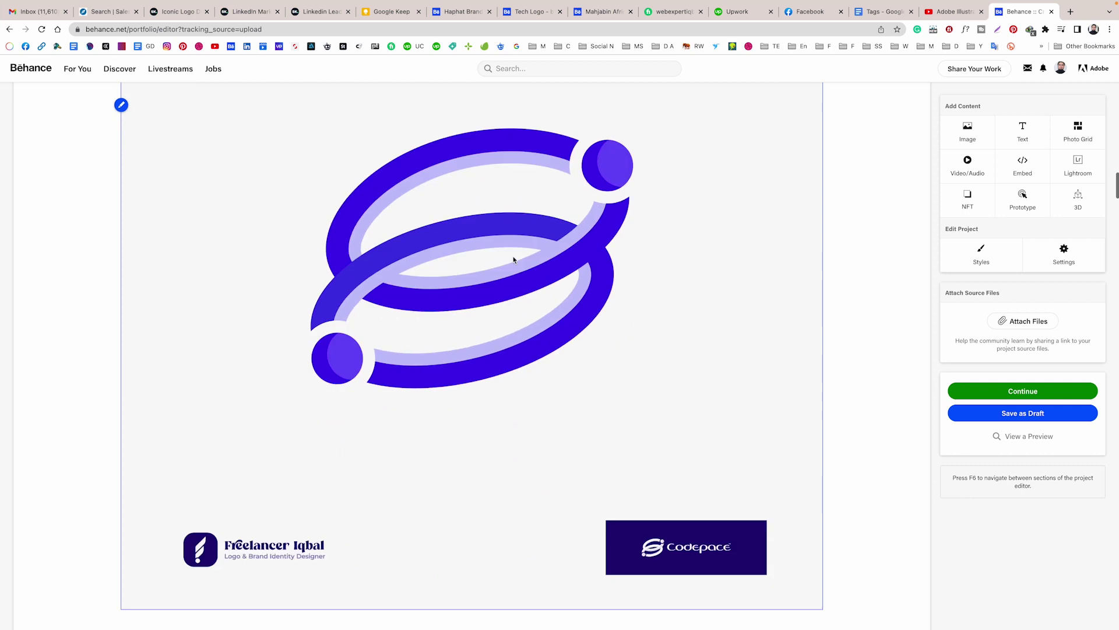
{"action": "scroll", "coordinate": [514, 260], "scroll_direction": "down", "scroll_amount": 1}
{"action": "scroll", "coordinate": [514, 260], "scroll_direction": "down", "scroll_amount": 3}
{"action": "scroll", "coordinate": [513, 260], "scroll_direction": "down", "scroll_amount": 3}
{"action": "scroll", "coordinate": [514, 260], "scroll_direction": "down", "scroll_amount": 2}
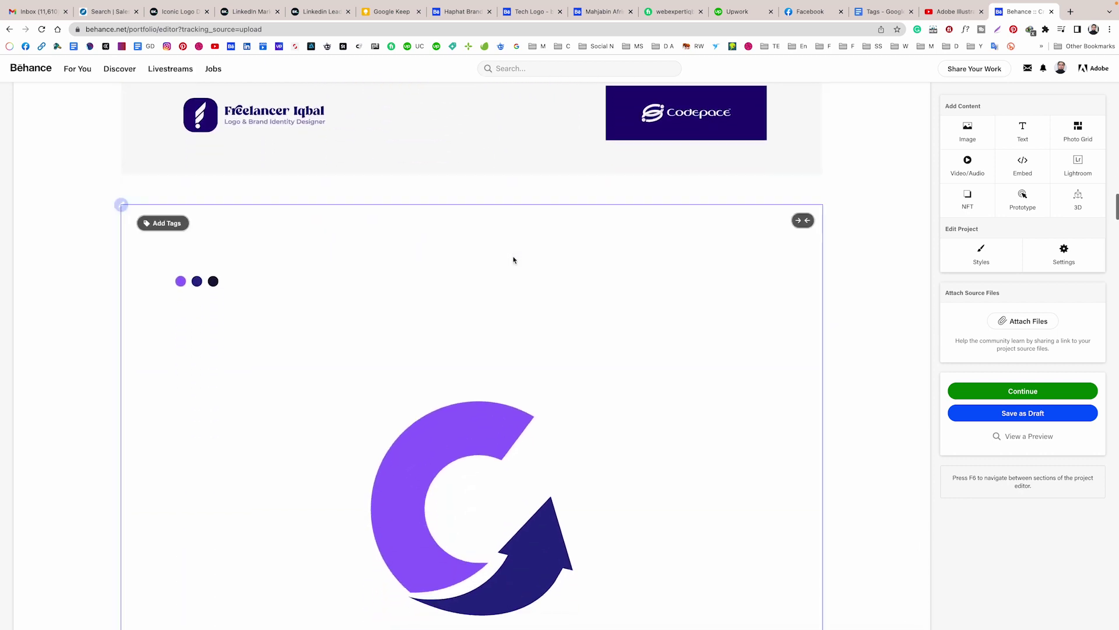
{"action": "scroll", "coordinate": [514, 260], "scroll_direction": "up", "scroll_amount": 3}
{"action": "scroll", "coordinate": [513, 260], "scroll_direction": "down", "scroll_amount": 5}
{"action": "scroll", "coordinate": [514, 260], "scroll_direction": "down", "scroll_amount": 5}
{"action": "scroll", "coordinate": [514, 260], "scroll_direction": "down", "scroll_amount": 3}
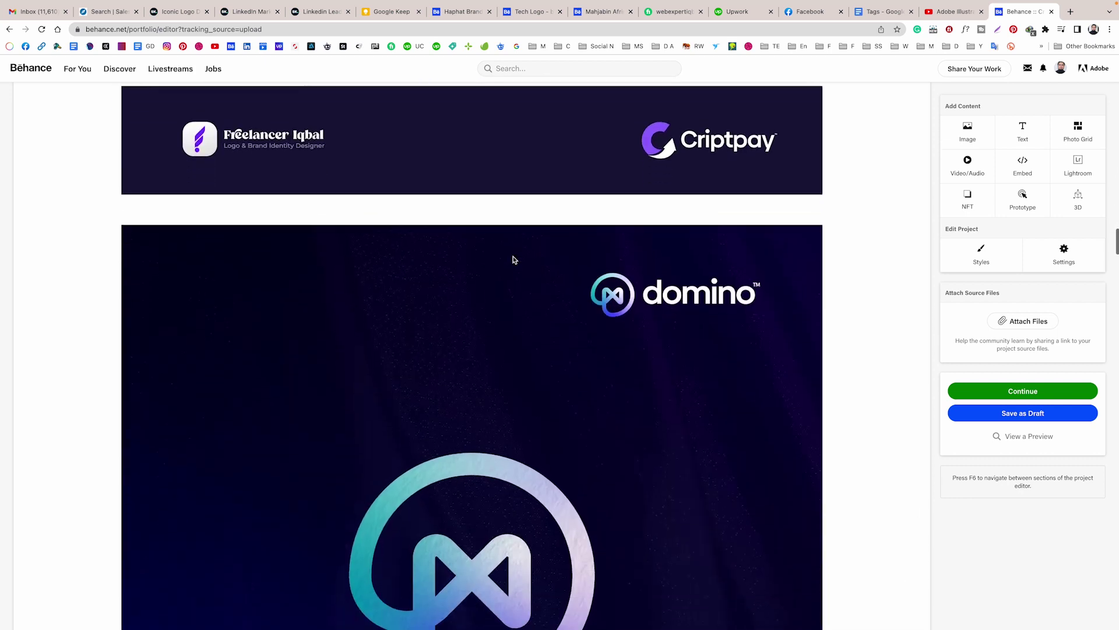
{"action": "scroll", "coordinate": [514, 260], "scroll_direction": "down", "scroll_amount": 5}
{"action": "scroll", "coordinate": [514, 260], "scroll_direction": "down", "scroll_amount": 4}
{"action": "scroll", "coordinate": [514, 260], "scroll_direction": "down", "scroll_amount": 5}
{"action": "scroll", "coordinate": [514, 260], "scroll_direction": "down", "scroll_amount": 5}
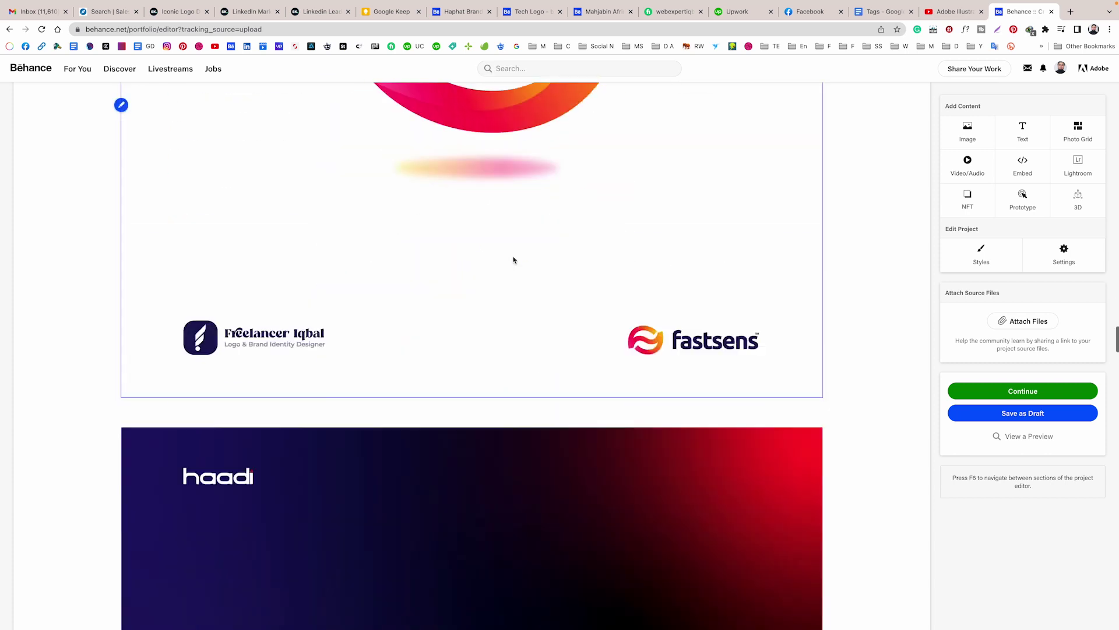
{"action": "scroll", "coordinate": [514, 260], "scroll_direction": "down", "scroll_amount": 5}
{"action": "scroll", "coordinate": [514, 260], "scroll_direction": "down", "scroll_amount": 5}
{"action": "scroll", "coordinate": [514, 260], "scroll_direction": "down", "scroll_amount": 5}
{"action": "scroll", "coordinate": [514, 260], "scroll_direction": "up", "scroll_amount": 2}
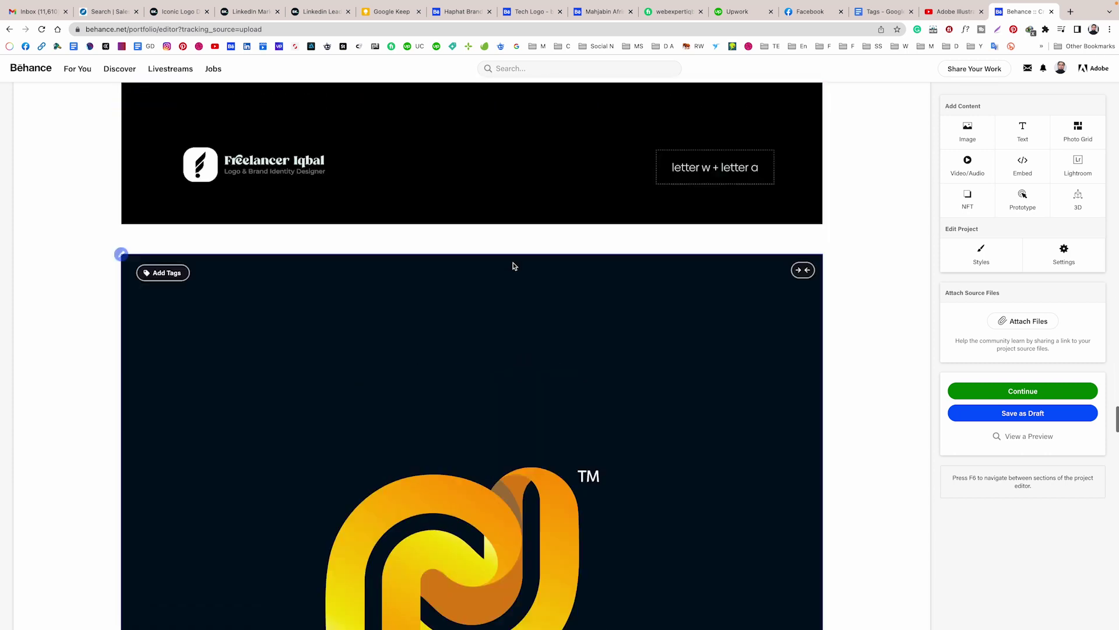
{"action": "scroll", "coordinate": [514, 260], "scroll_direction": "down", "scroll_amount": 10}
{"action": "scroll", "coordinate": [512, 274], "scroll_direction": "down", "scroll_amount": 5}
{"action": "scroll", "coordinate": [512, 273], "scroll_direction": "down", "scroll_amount": 5}
{"action": "scroll", "coordinate": [511, 273], "scroll_direction": "down", "scroll_amount": 5}
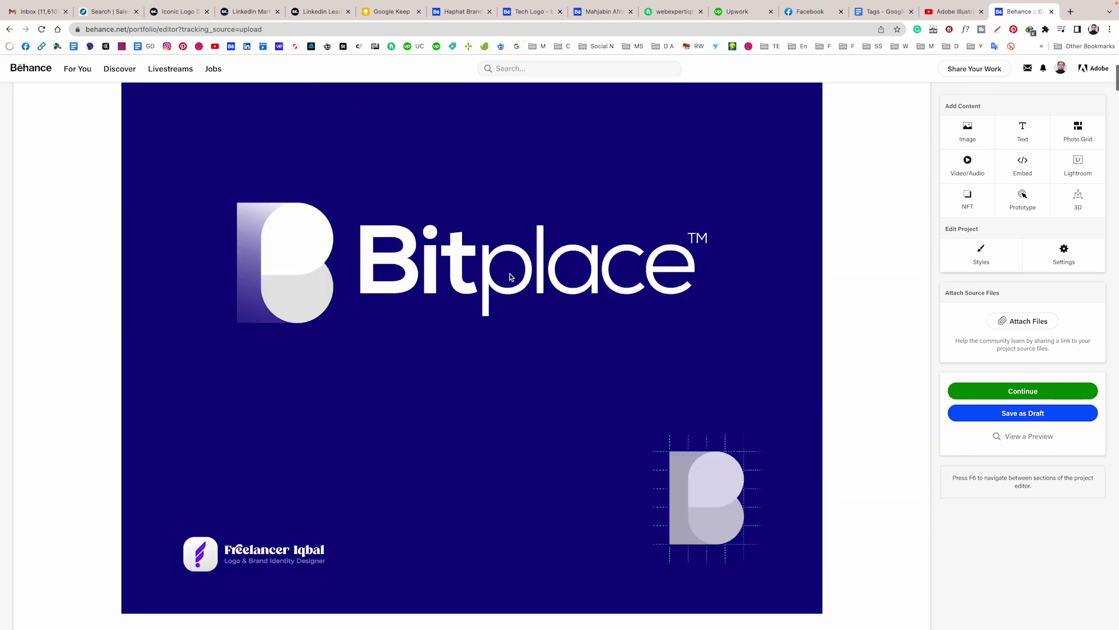
{"action": "scroll", "coordinate": [511, 275], "scroll_direction": "up", "scroll_amount": 3}
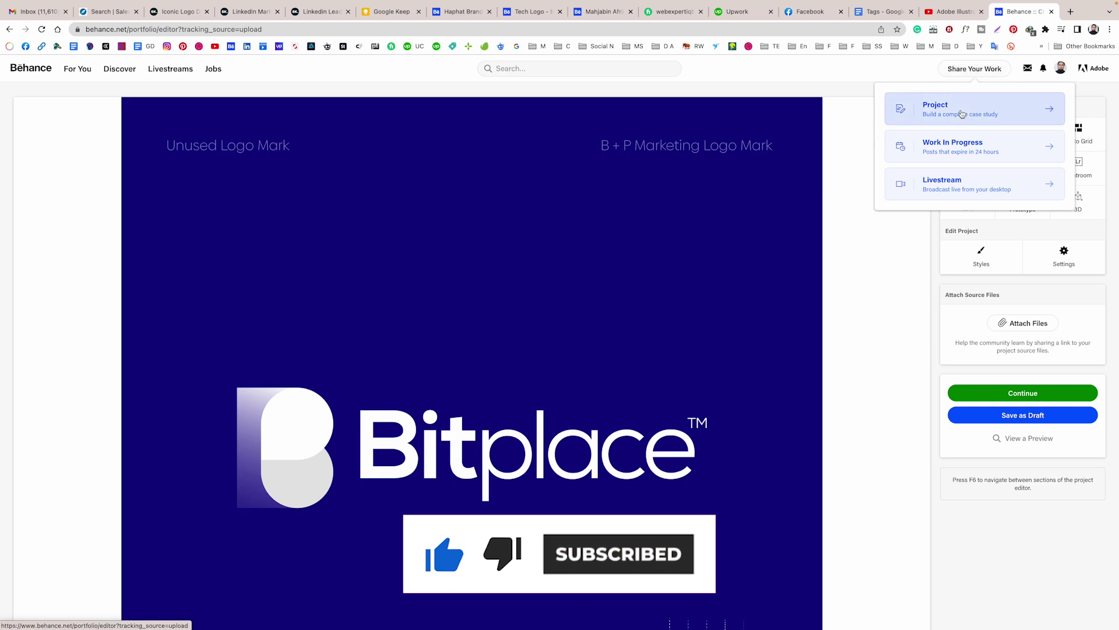
{"action": "mouse_move", "coordinate": [472, 350]}
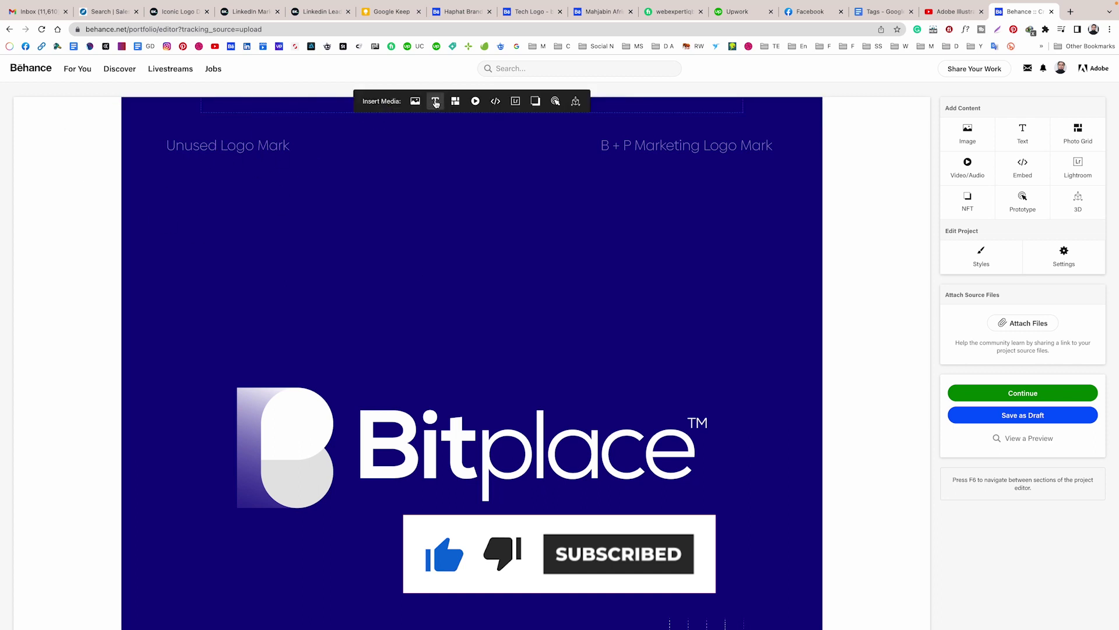
Step: Add a bold text heading 'Modern Brand Logo Design Collection For Sale' above the first Bitplace image
{"action": "left_click", "coordinate": [436, 103]}
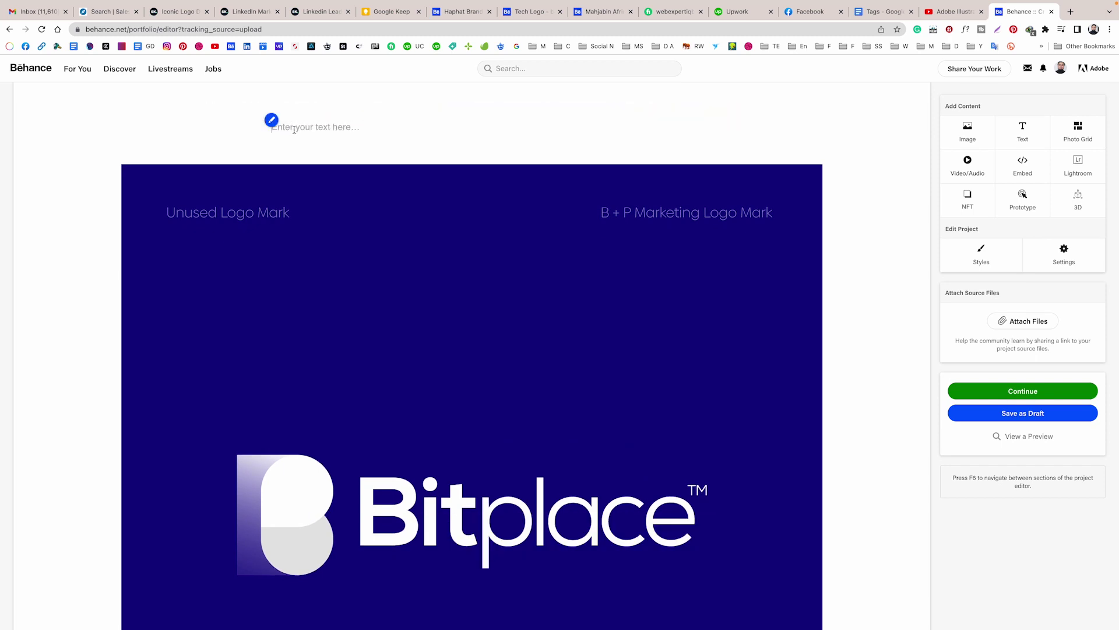
{"action": "type", "text": "Modern "}
{"action": "type", "text": "Brand Logo Design Collection For Sale"}
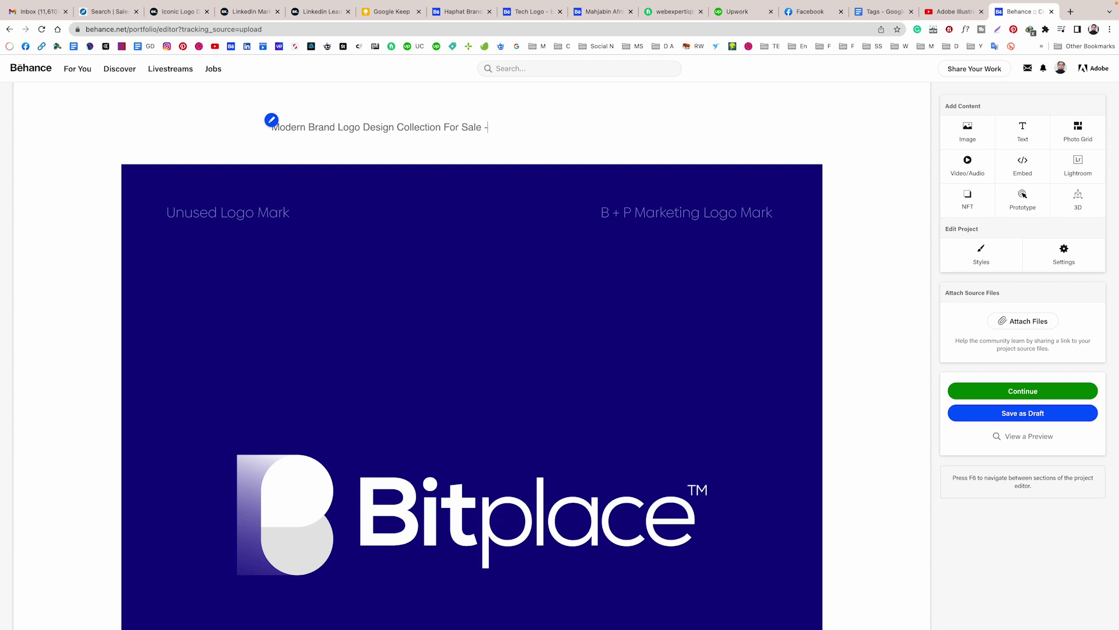
{"action": "key", "text": "Return"}
{"action": "left_click_drag", "start_coordinate": [483, 128], "coordinate": [278, 131]}
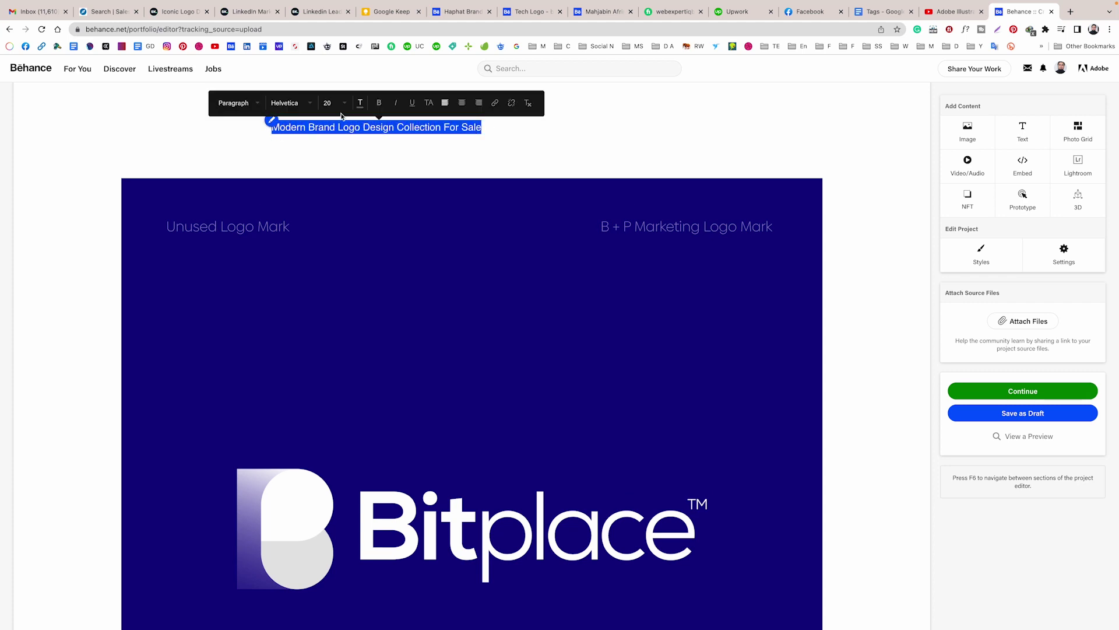
{"action": "left_click", "coordinate": [378, 103]}
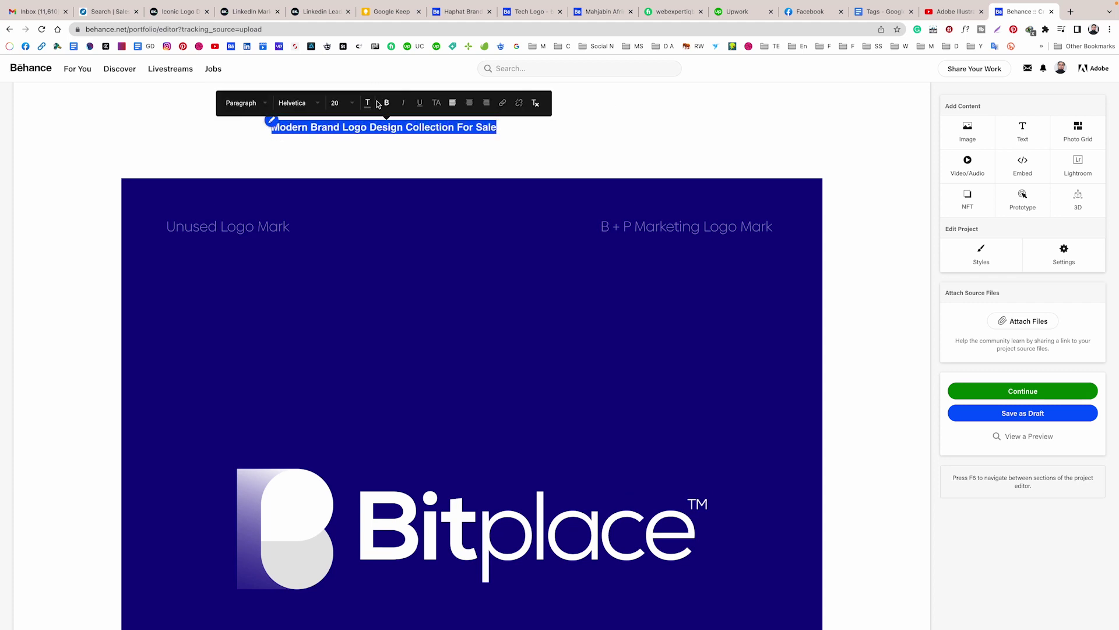
{"action": "left_click", "coordinate": [391, 149]}
{"action": "left_click", "coordinate": [513, 128]}
Step: Type the logo-request invitation line under the title, then paste the Project Inquiry contact details with matching style
{"action": "key", "text": "Return"}
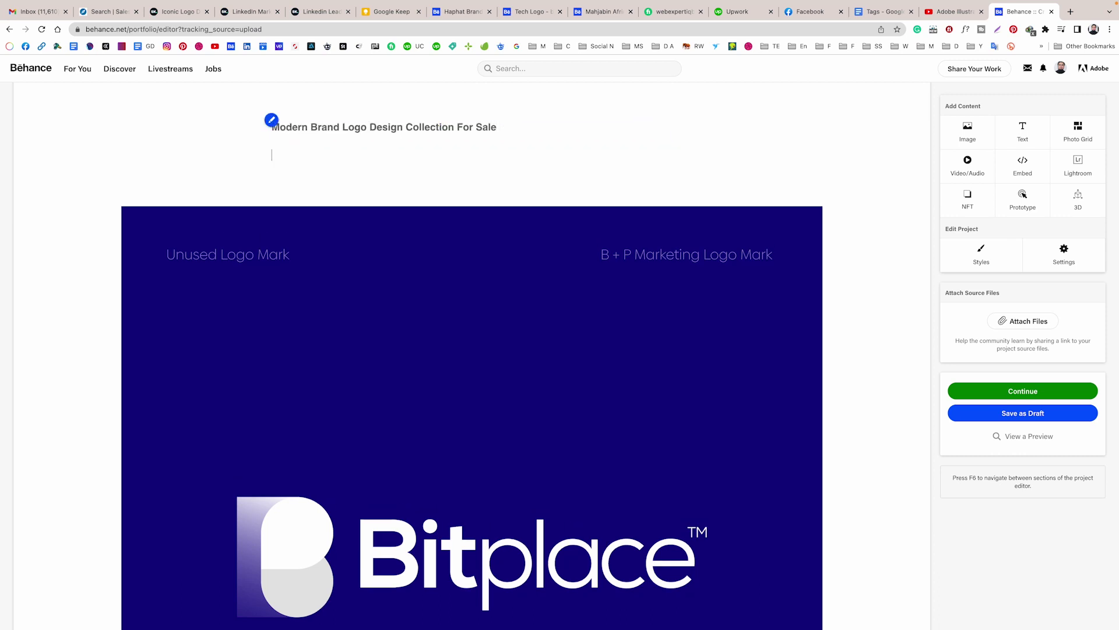
{"action": "type", "text": "Ifyou need to make "}
{"action": "type", "text": "any kind"}
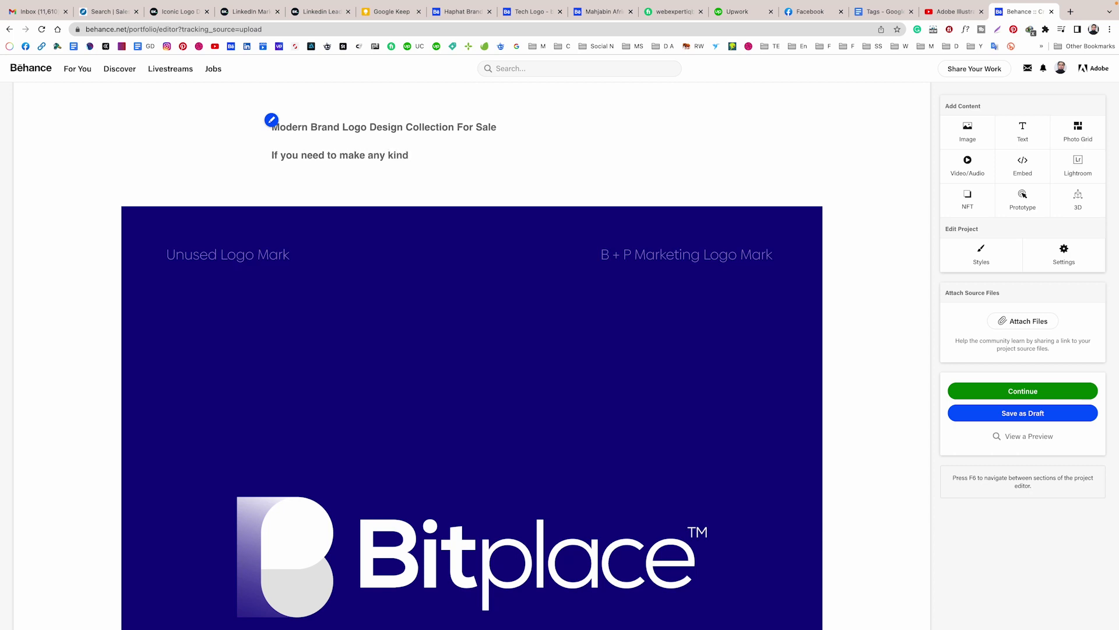
{"action": "type", "text": " of Logos"}
{"action": "type", "text": " for your Brand / Company t"}
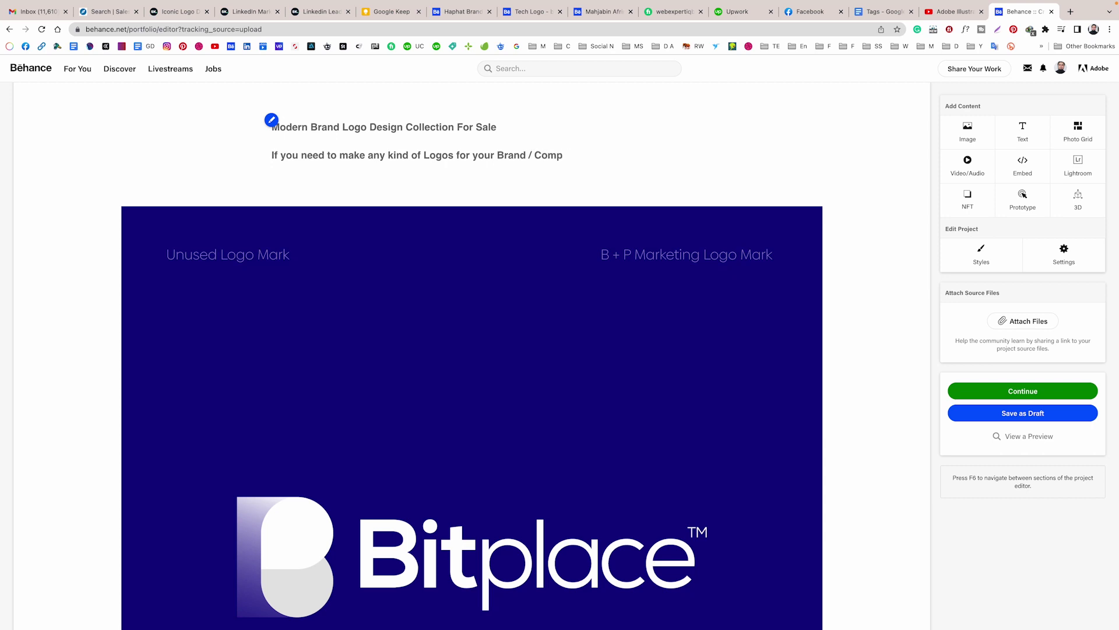
{"action": "type", "text": "hen feel free to pi"}
{"action": "type", "text": "ng me "}
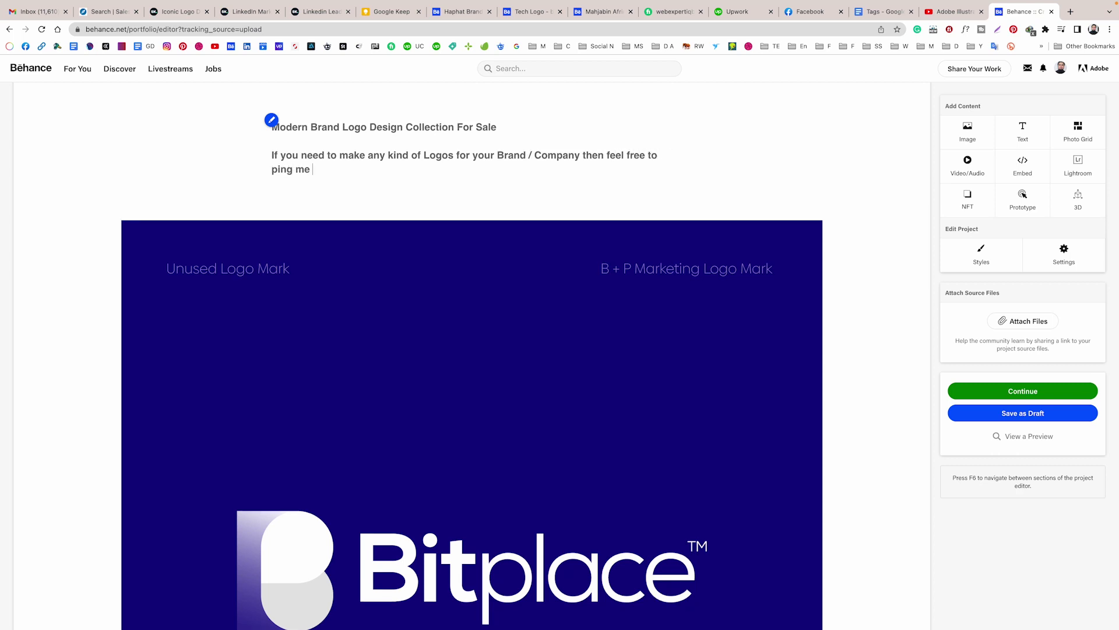
{"action": "type", "text": "thorough"}
{"action": "type", "text": " below's info -"}
{"action": "key", "text": "Return"}
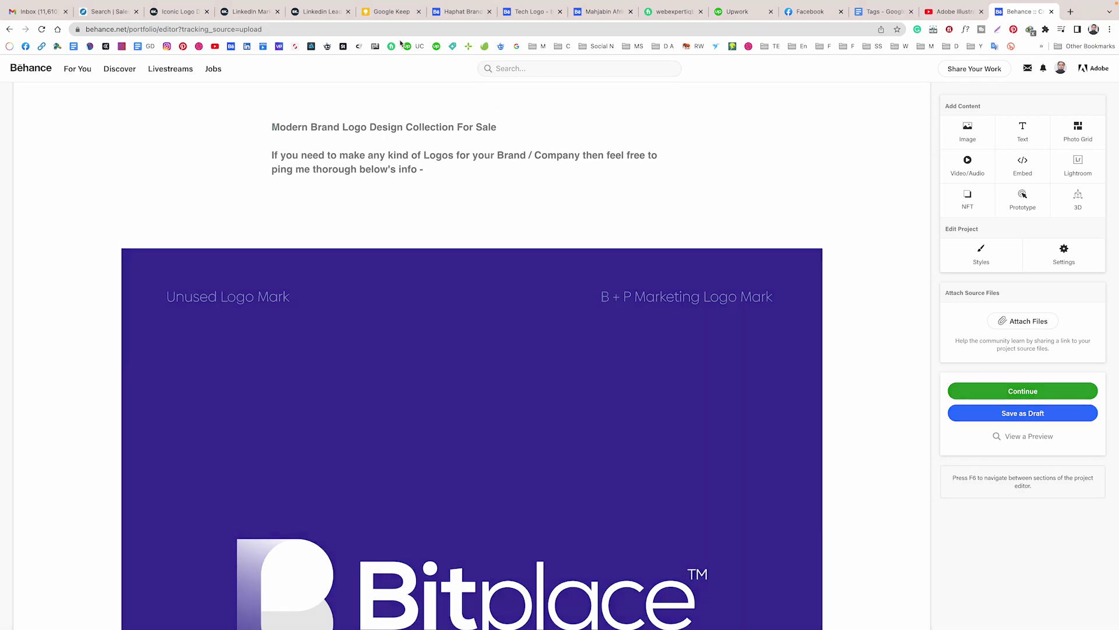
{"action": "right_click", "coordinate": [279, 195]}
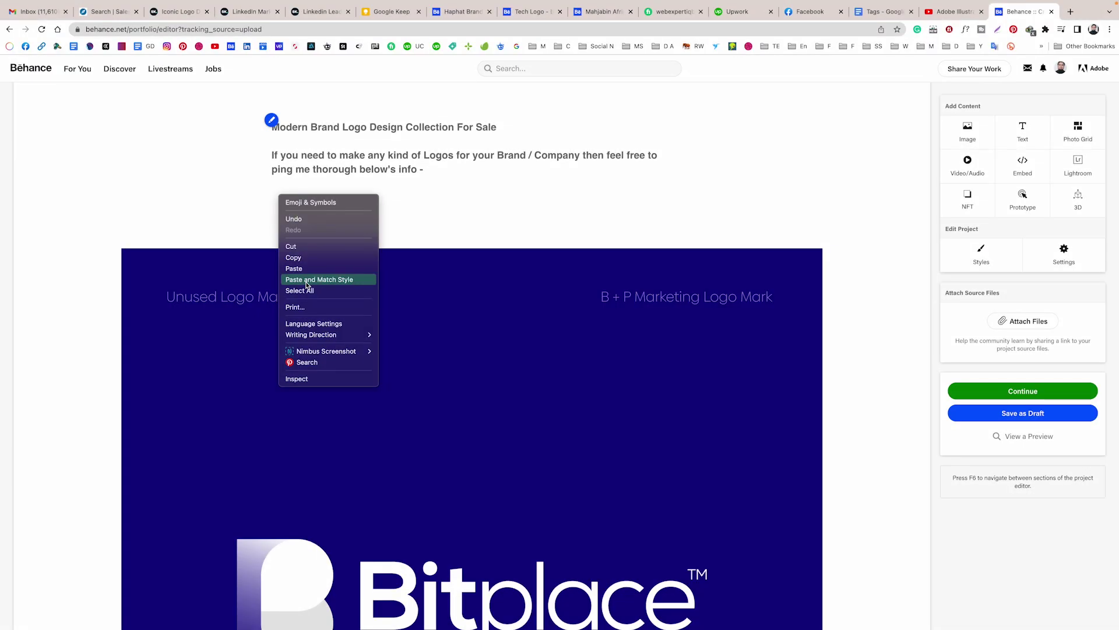
{"action": "left_click", "coordinate": [307, 281]}
{"action": "key", "text": "BackSpace"}
{"action": "left_click", "coordinate": [445, 169]}
{"action": "key", "text": "Return"}
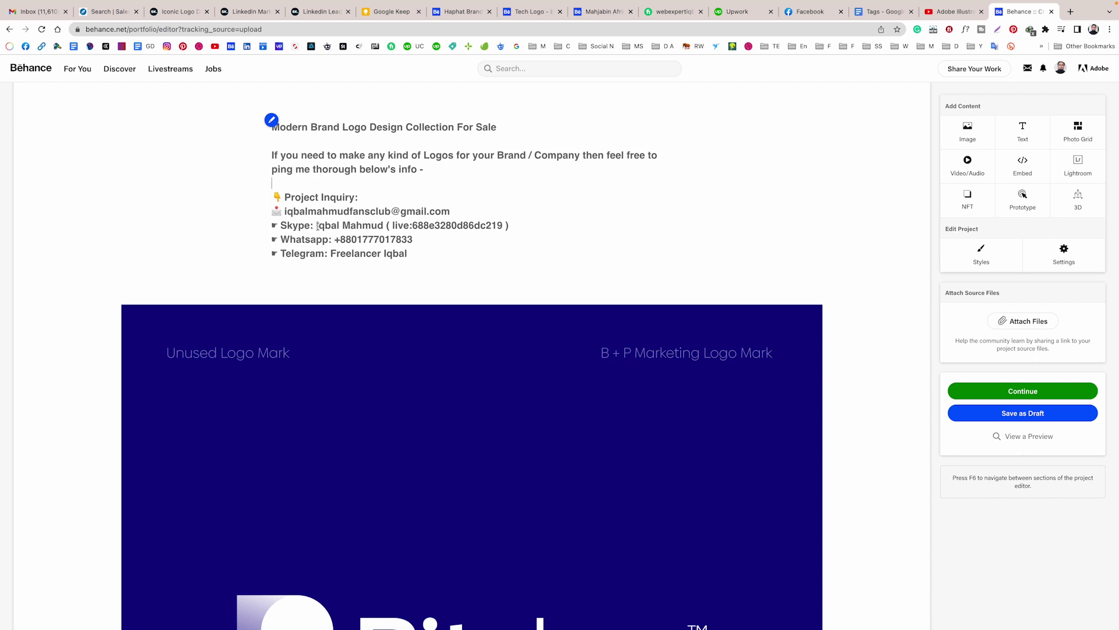
Step: Remove the bold from the contact lines and the 'Project Inquiry:' heading
{"action": "key", "text": "Return"}
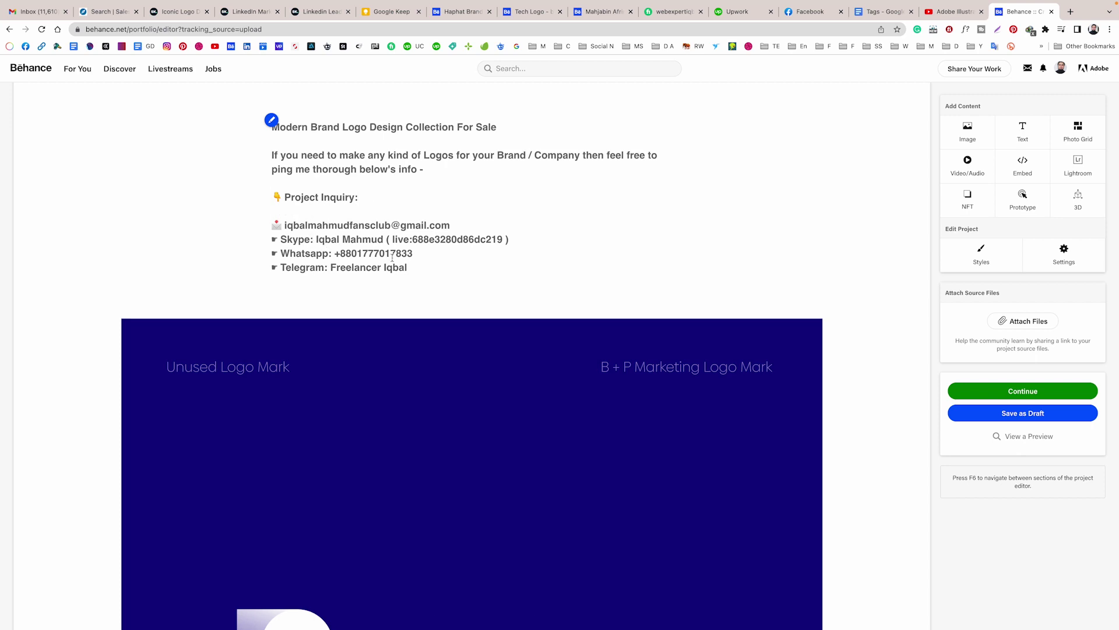
{"action": "left_click_drag", "start_coordinate": [407, 268], "coordinate": [271, 226]}
{"action": "left_click", "coordinate": [395, 202]}
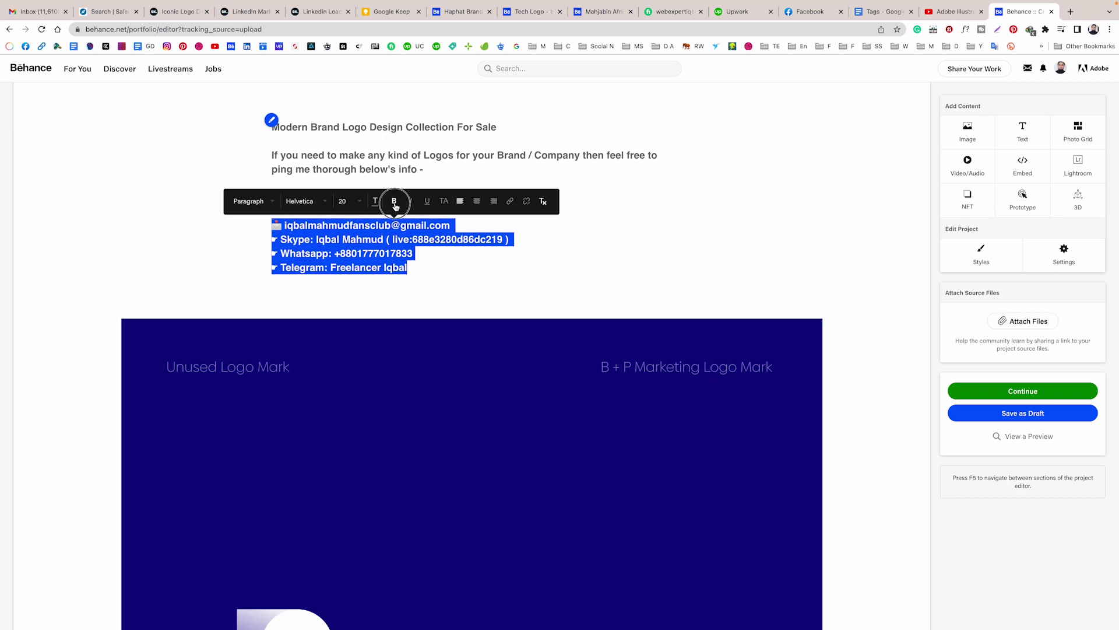
{"action": "left_click", "coordinate": [438, 265]}
{"action": "left_click_drag", "start_coordinate": [367, 199], "coordinate": [282, 197]}
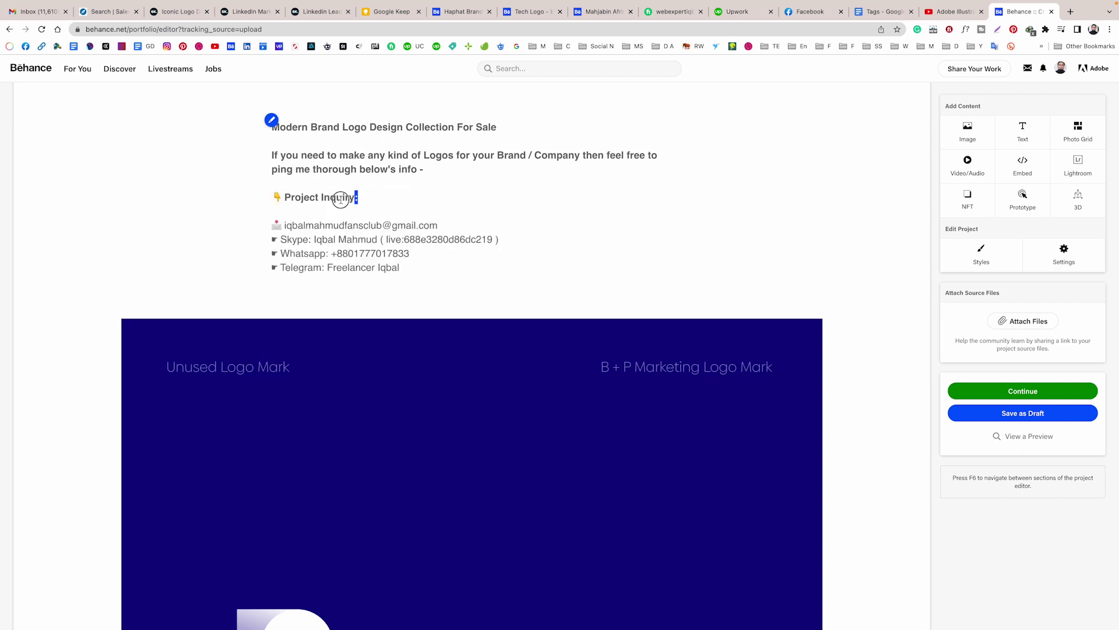
{"action": "left_click", "coordinate": [324, 173]}
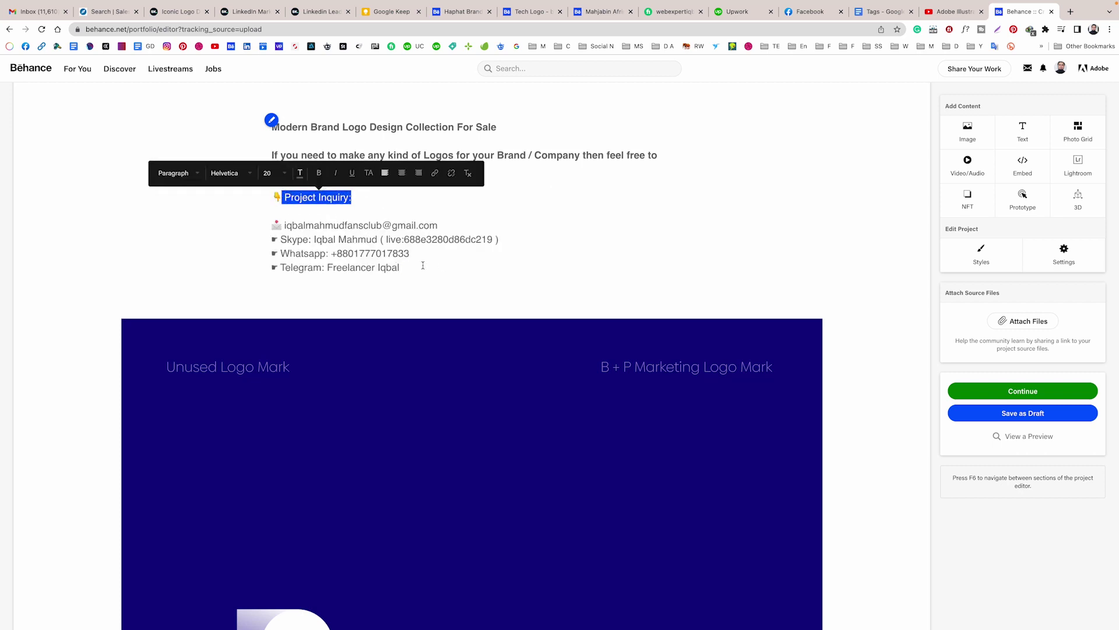
{"action": "left_click", "coordinate": [420, 266]}
Step: Make the Skype, Whatsapp and Telegram labels bold
{"action": "left_click_drag", "start_coordinate": [313, 239], "coordinate": [285, 241]}
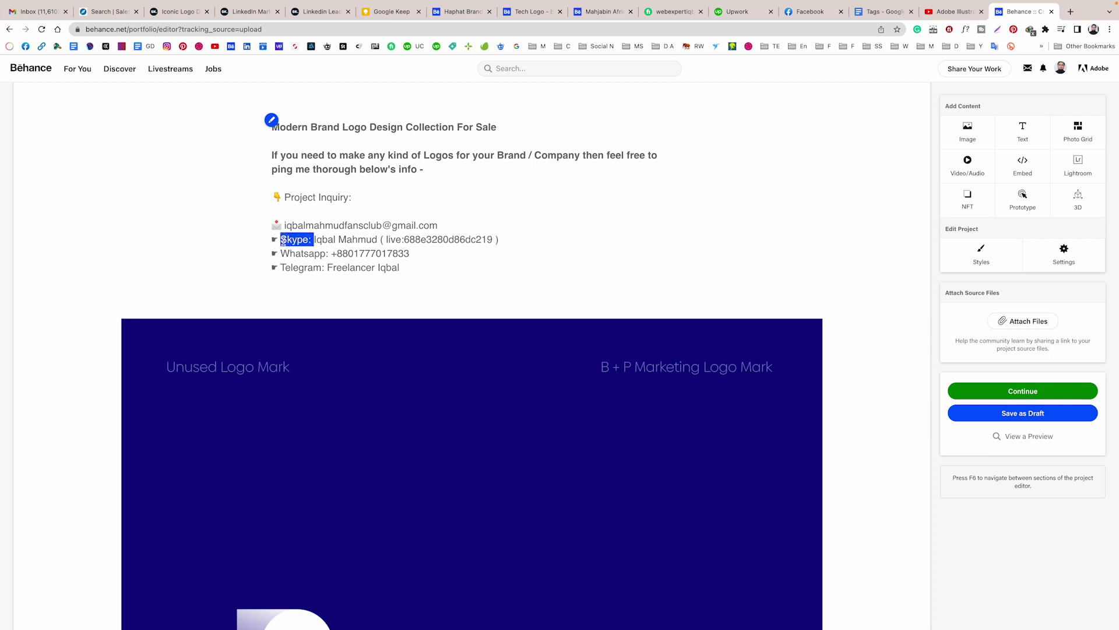
{"action": "left_click", "coordinate": [305, 214]}
{"action": "left_click", "coordinate": [328, 266]}
{"action": "mouse_move", "coordinate": [330, 254]}
{"action": "left_mouse_down"}
{"action": "mouse_move", "coordinate": [279, 254]}
{"action": "mouse_move", "coordinate": [280, 268]}
{"action": "left_mouse_up"}
{"action": "left_click", "coordinate": [306, 244]}
{"action": "left_click", "coordinate": [406, 282]}
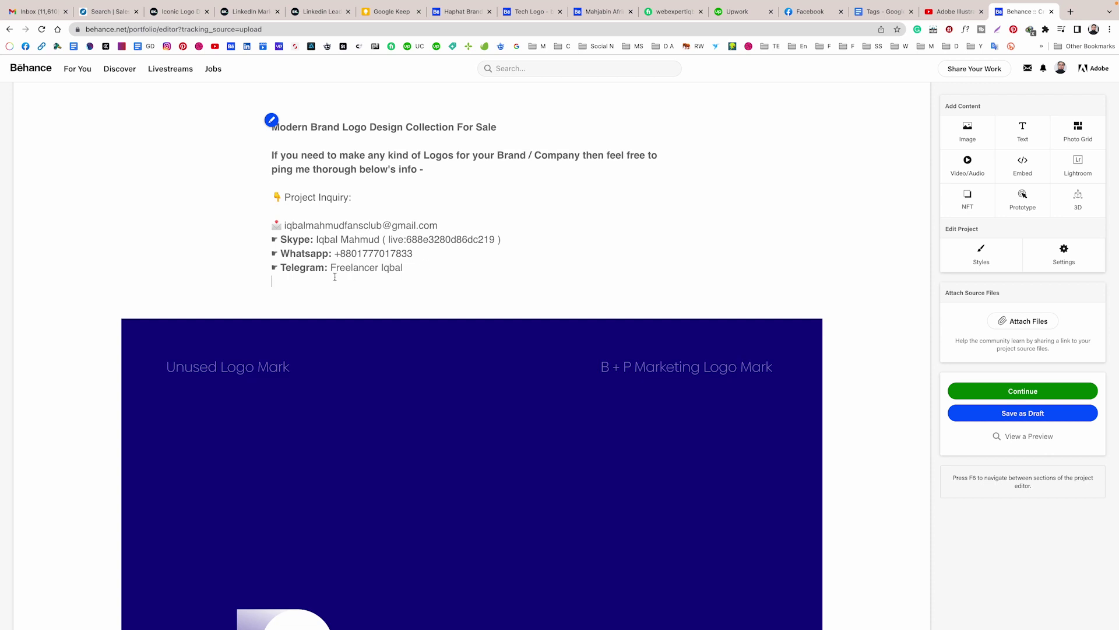
{"action": "left_click", "coordinate": [439, 268]}
Step: Add a 'Follow Me on:' line below the contact details, correcting the mistyped text
{"action": "key", "text": "Return"}
{"action": "key", "text": "Return"}
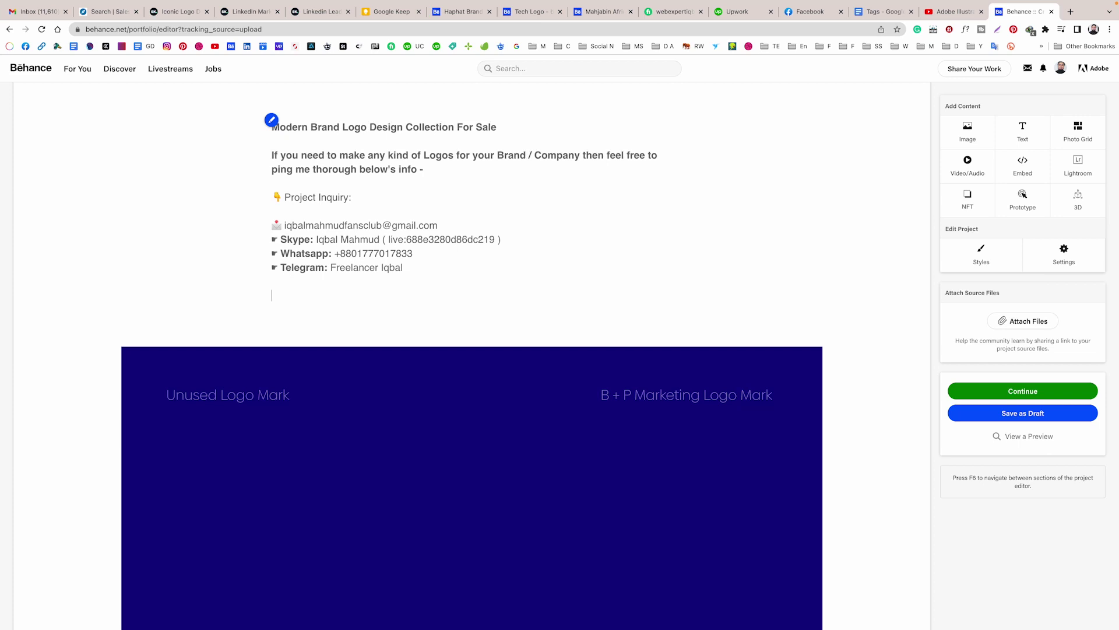
{"action": "type", "text": "Fo"}
{"action": "type", "text": "RIBBL"}
{"action": "key", "text": "BackSpace"}
{"action": "key", "text": "BackSpace"}
{"action": "key", "text": "ctrl+space"}
{"action": "key", "text": "ctrl+space"}
{"action": "key", "text": "ctrl+space"}
{"action": "key", "text": "ctrl+space"}
{"action": "key", "text": "ctrl+space"}
{"action": "key", "text": "ctrl+space"}
{"action": "key", "text": "ctrl+space"}
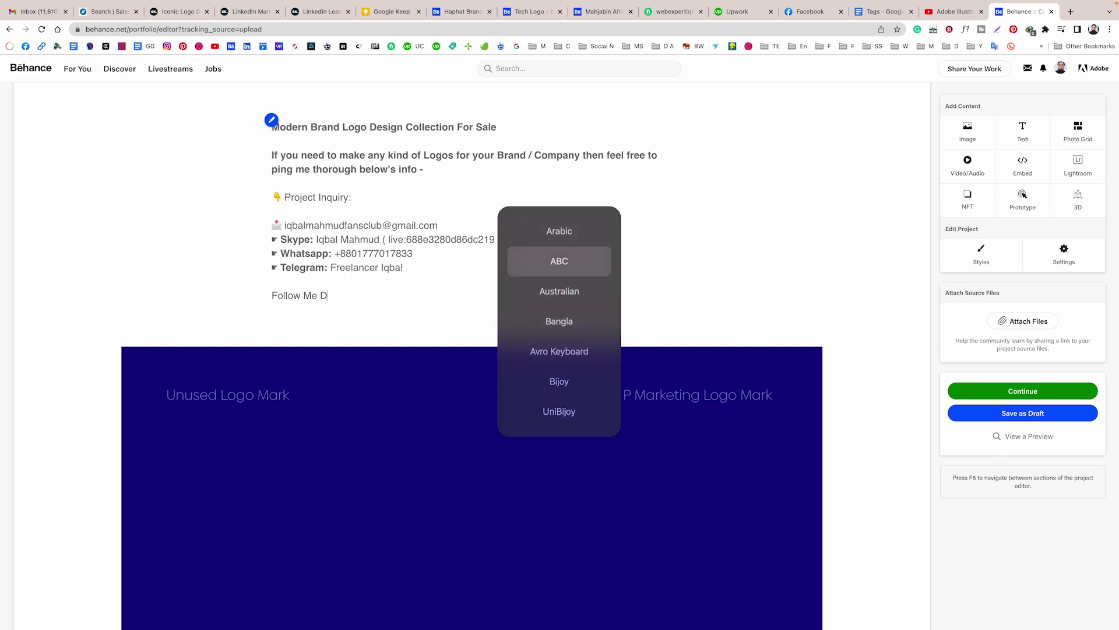
{"action": "type", "text": "ribbble"}
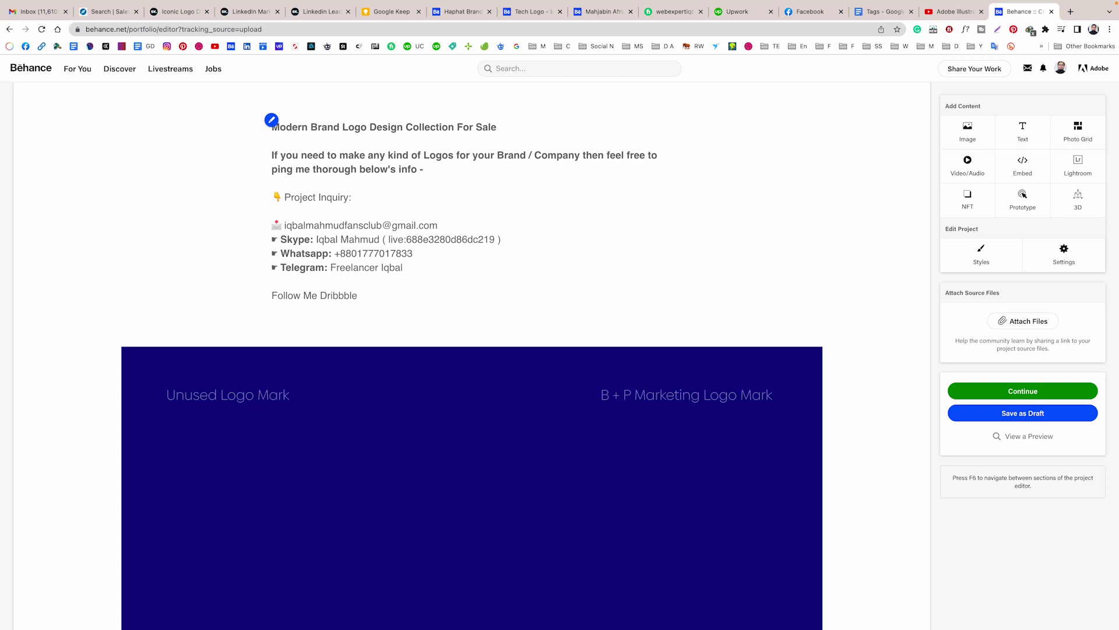
{"action": "key", "text": "BackSpace"}
{"action": "key", "text": "BackSpace"}
{"action": "key", "text": "BackSpace"}
Step: Type 'Dribbble I Instagram I Youtube I Uplabls' two lines below 'Follow Me on:'
{"action": "key", "text": "Return"}
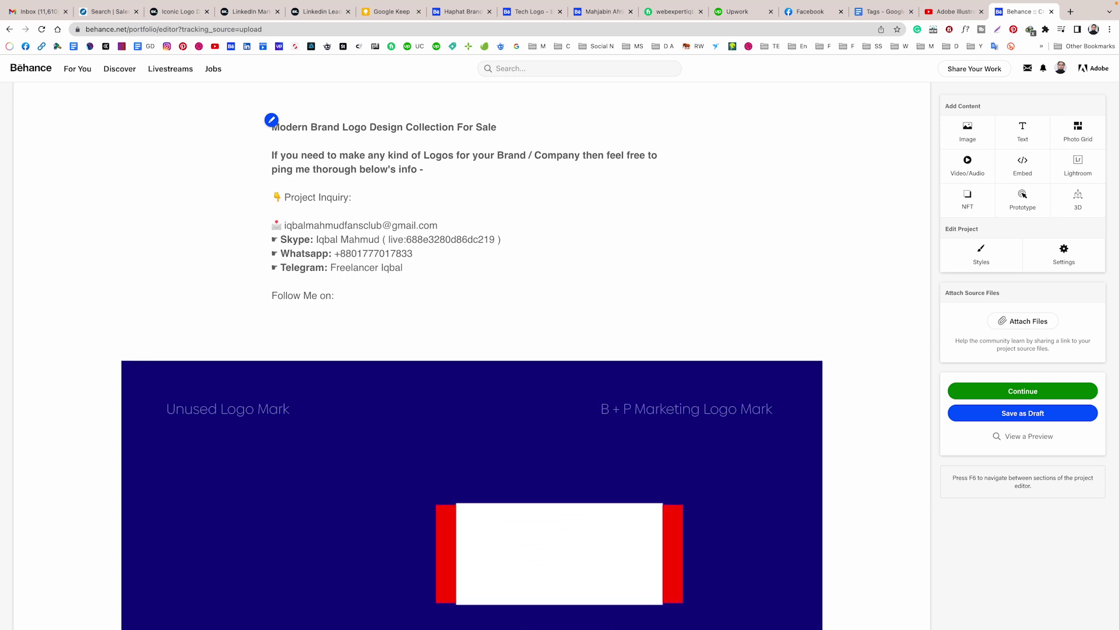
{"action": "key", "text": "Return"}
{"action": "type", "text": "Dribbb"}
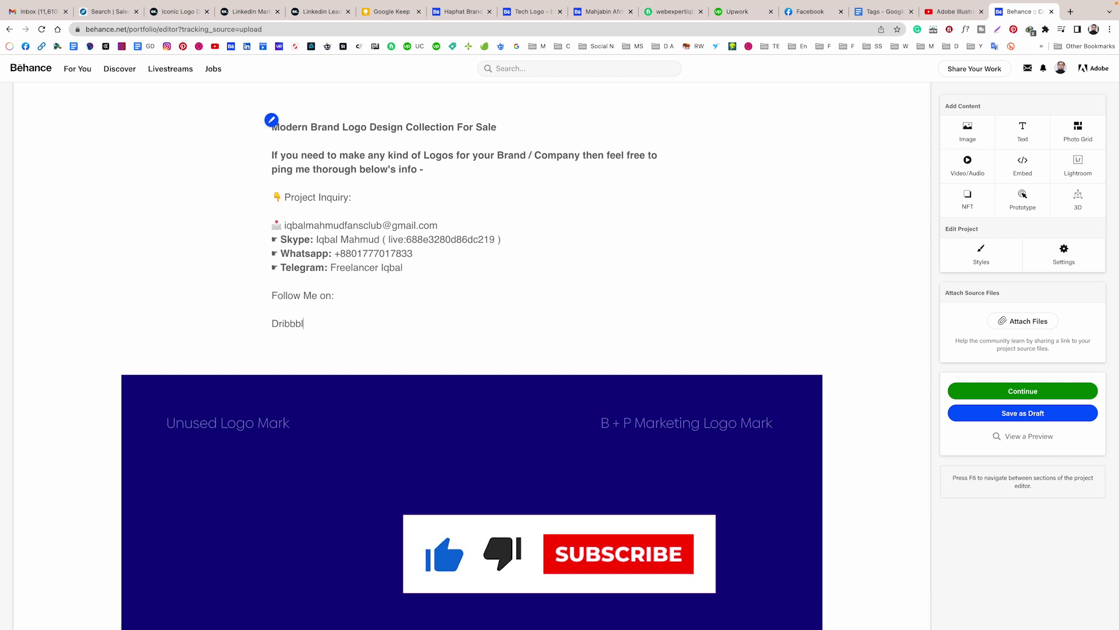
{"action": "type", "text": "le I INS"}
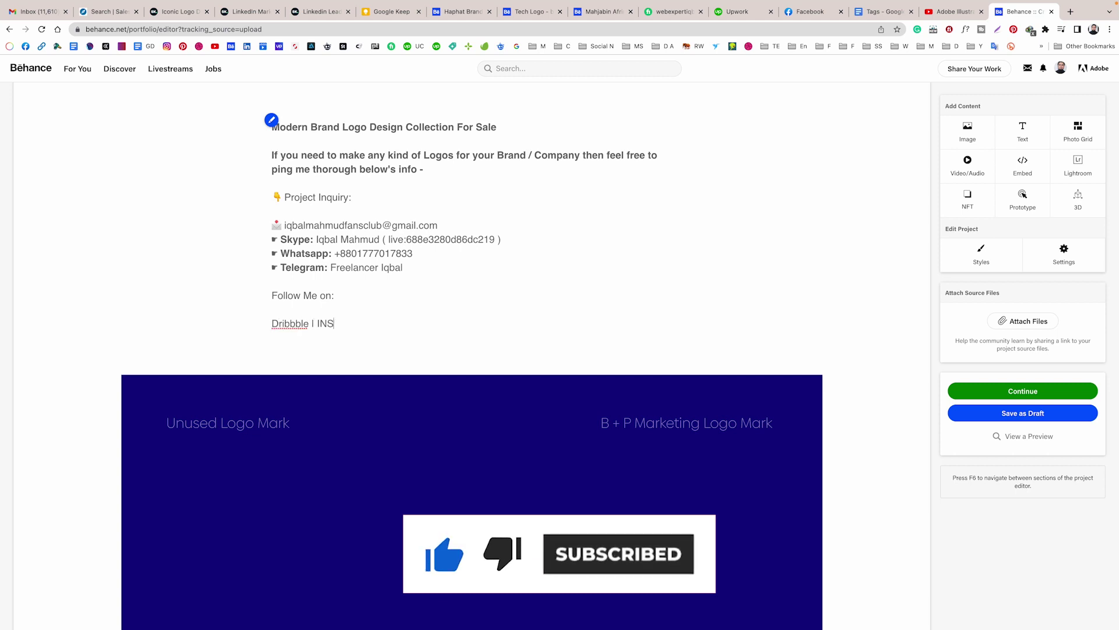
{"action": "key", "text": "ctrl+space"}
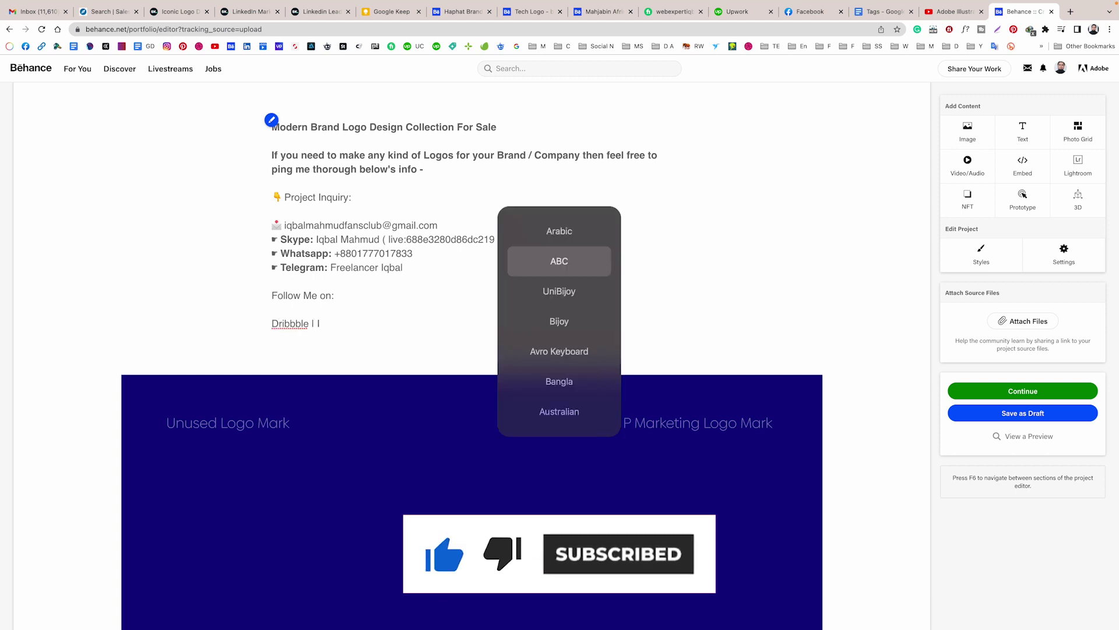
{"action": "type", "text": "nstagram I Yotu"}
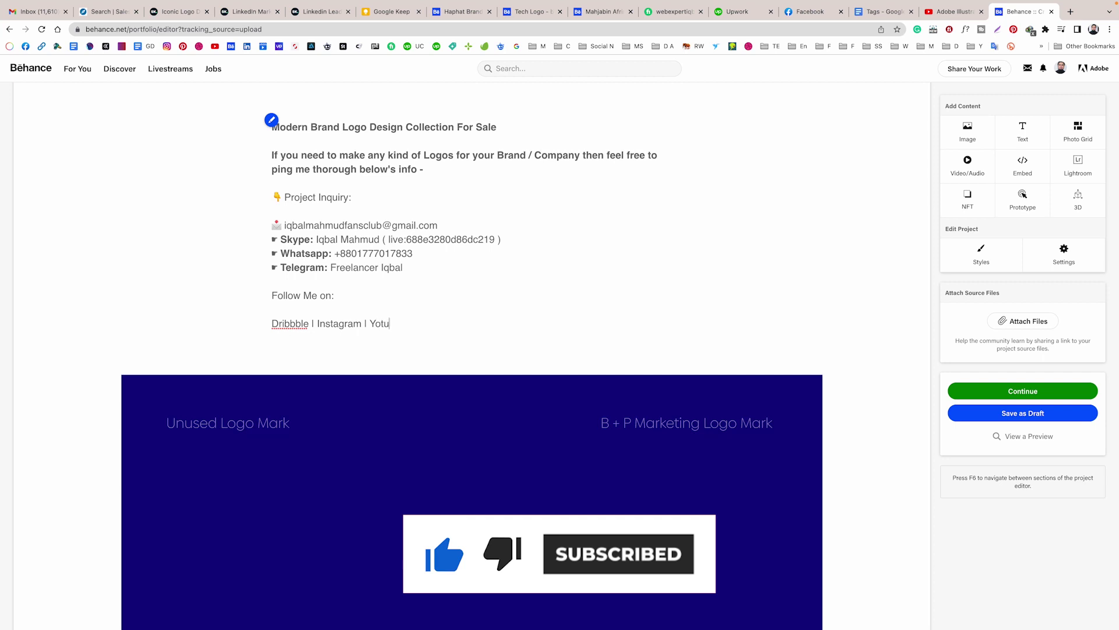
{"action": "type", "text": "be I Uplabls"}
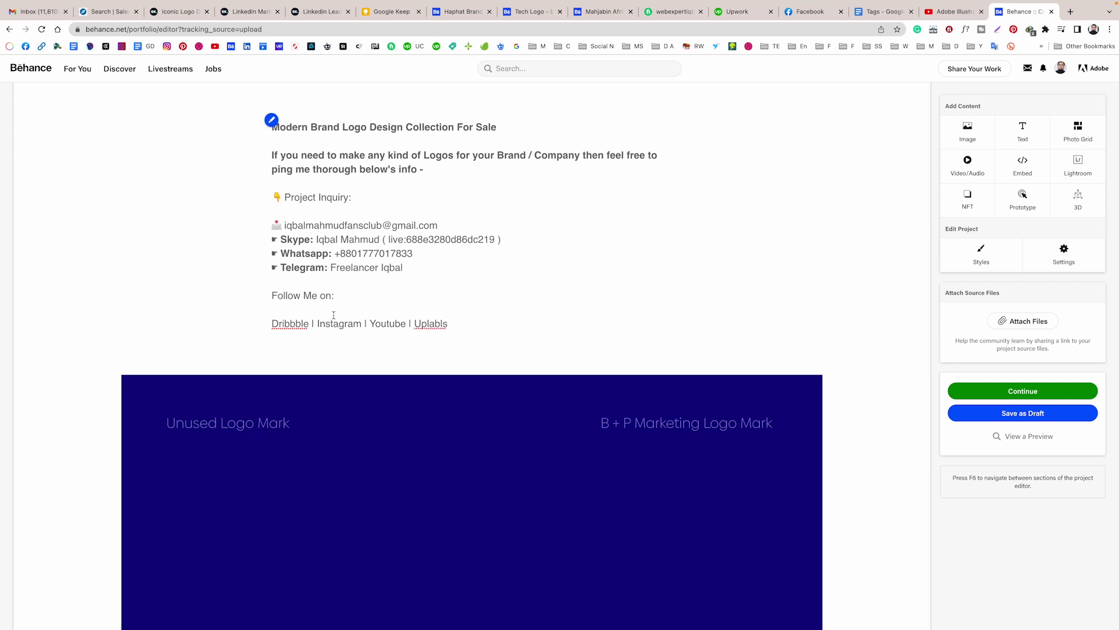
Step: Make the social links line bold and link Dribbble to the Dribbble profile page
{"action": "mouse_move", "coordinate": [309, 323]}
{"action": "left_mouse_down"}
{"action": "mouse_move", "coordinate": [289, 324]}
{"action": "mouse_move", "coordinate": [473, 330]}
{"action": "left_mouse_up"}
{"action": "left_click", "coordinate": [363, 299]}
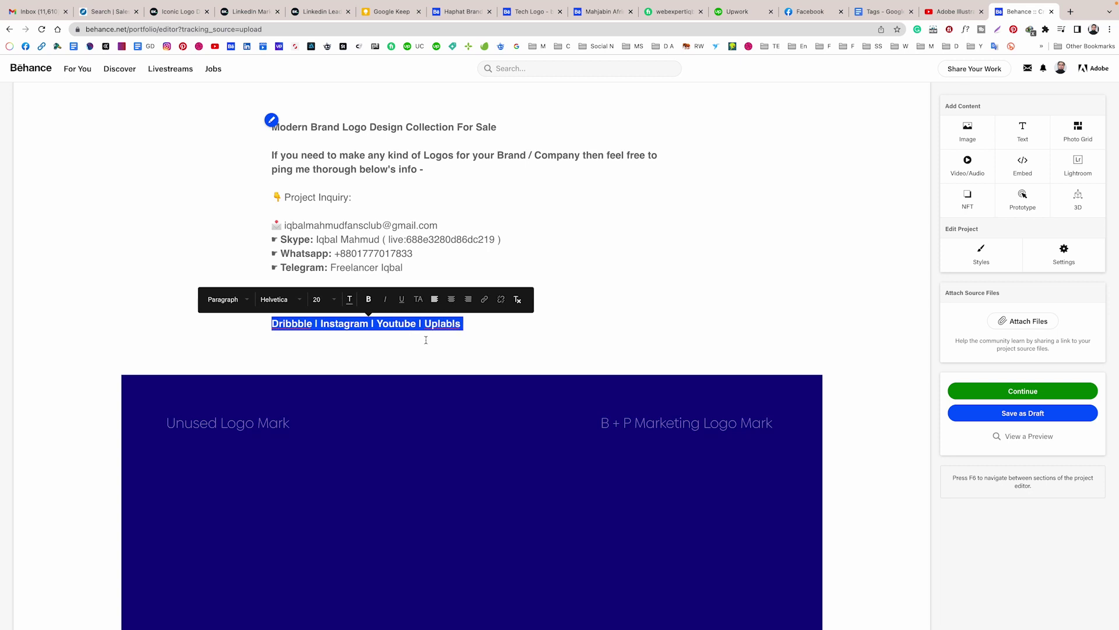
{"action": "left_click", "coordinate": [321, 328]}
{"action": "left_click_drag", "start_coordinate": [312, 324], "coordinate": [271, 324]}
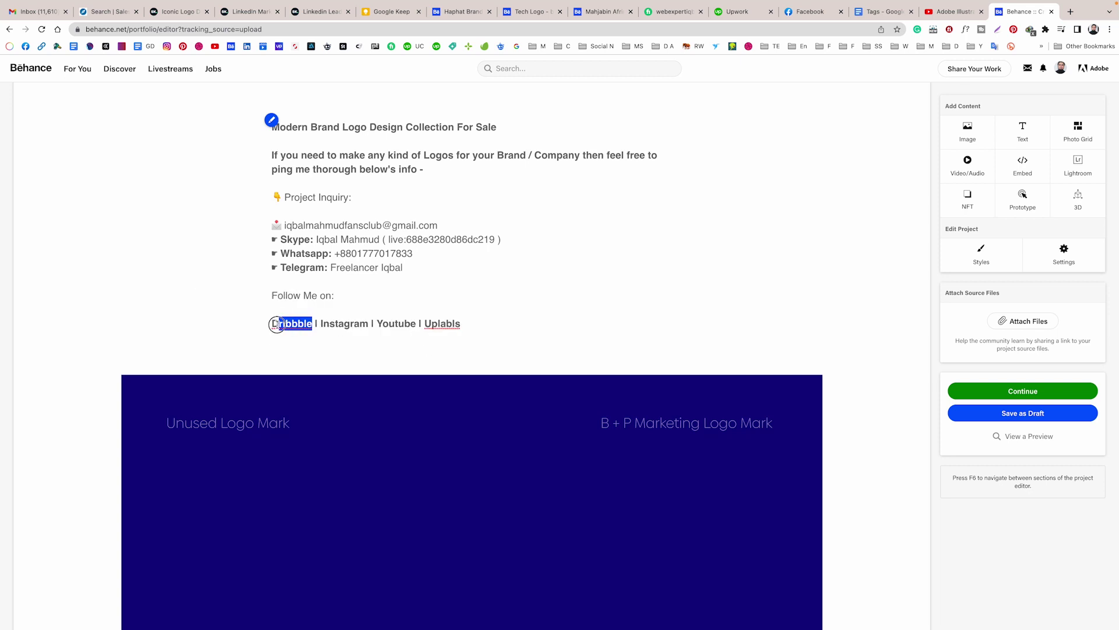
{"action": "left_click", "coordinate": [410, 299]}
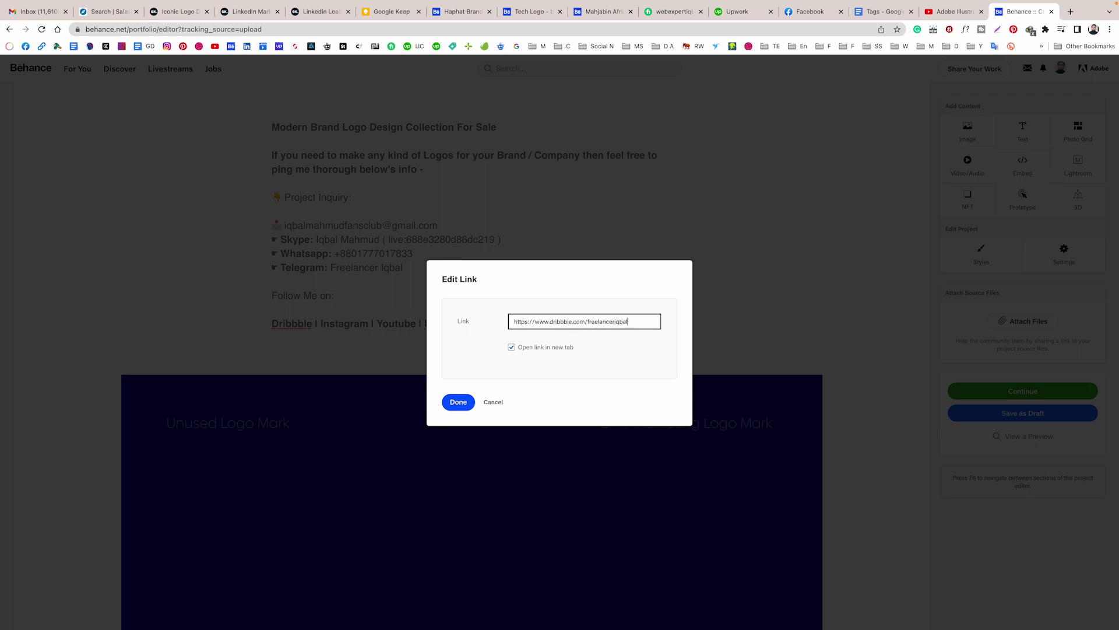
{"action": "key", "text": "ctrl+a"}
{"action": "key", "text": "ctrl+c"}
{"action": "left_click", "coordinate": [476, 403]}
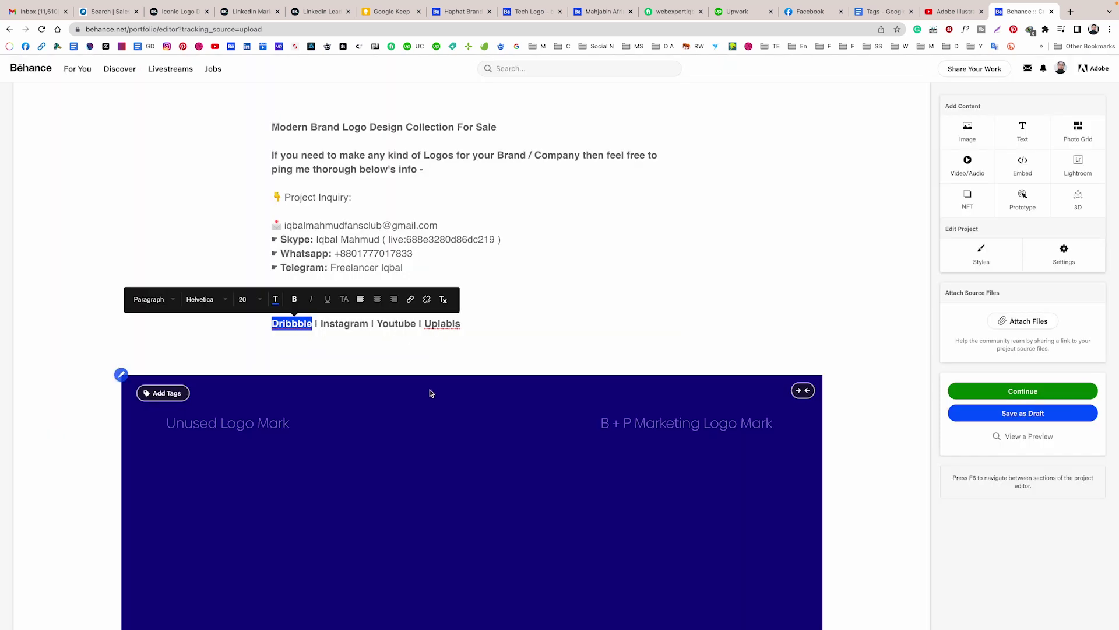
{"action": "left_click", "coordinate": [539, 325]}
Step: Link Instagram and Youtube to their profile URLs, swapping in each platform's domain
{"action": "left_click_drag", "start_coordinate": [371, 325], "coordinate": [321, 325]}
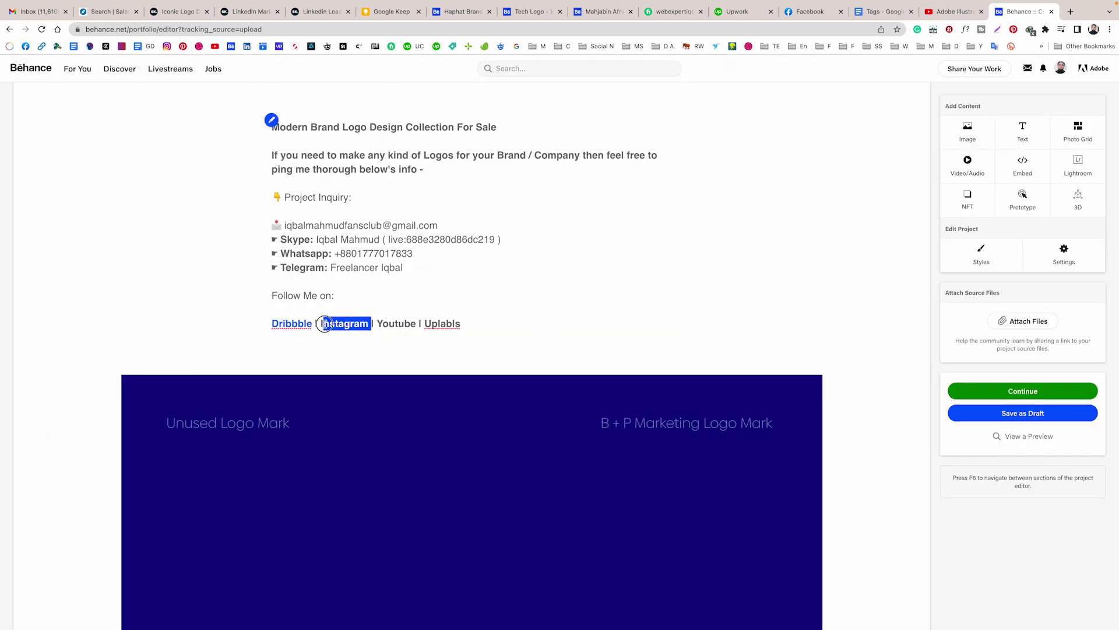
{"action": "left_click", "coordinate": [465, 300]}
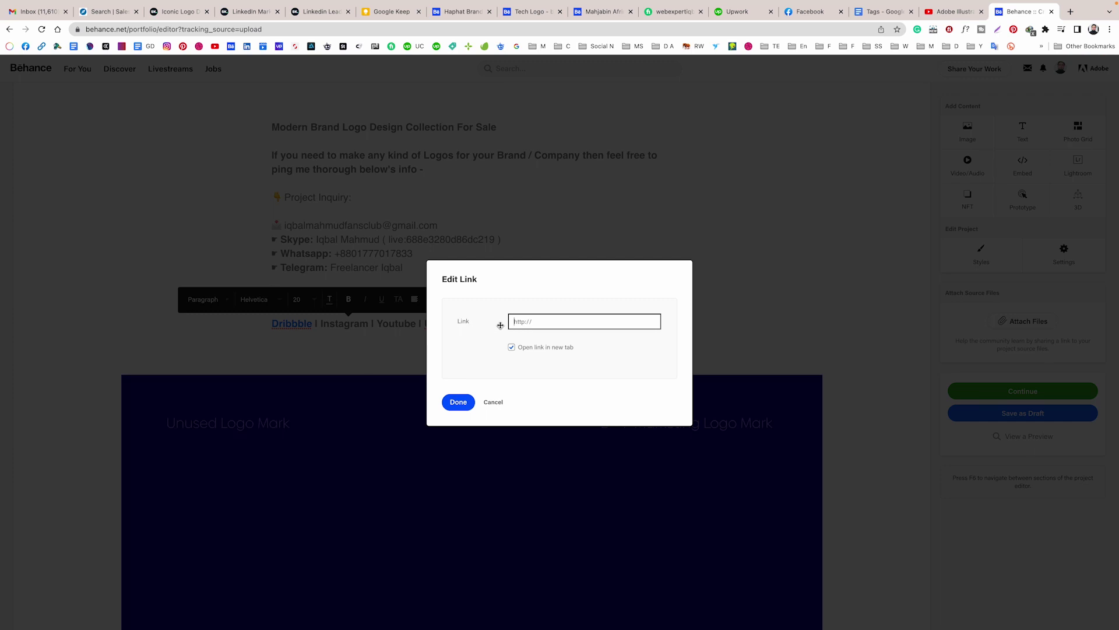
{"action": "key", "text": "ctrl+v"}
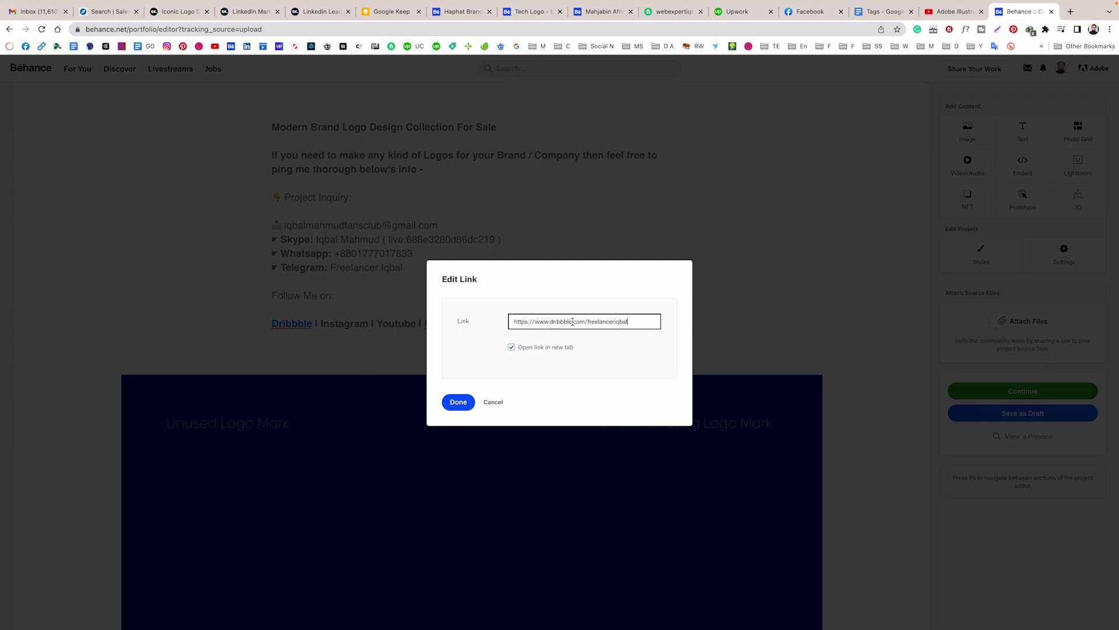
{"action": "left_click_drag", "start_coordinate": [572, 321], "coordinate": [551, 322]}
{"action": "type", "text": "instagram"}
{"action": "left_click", "coordinate": [464, 402]}
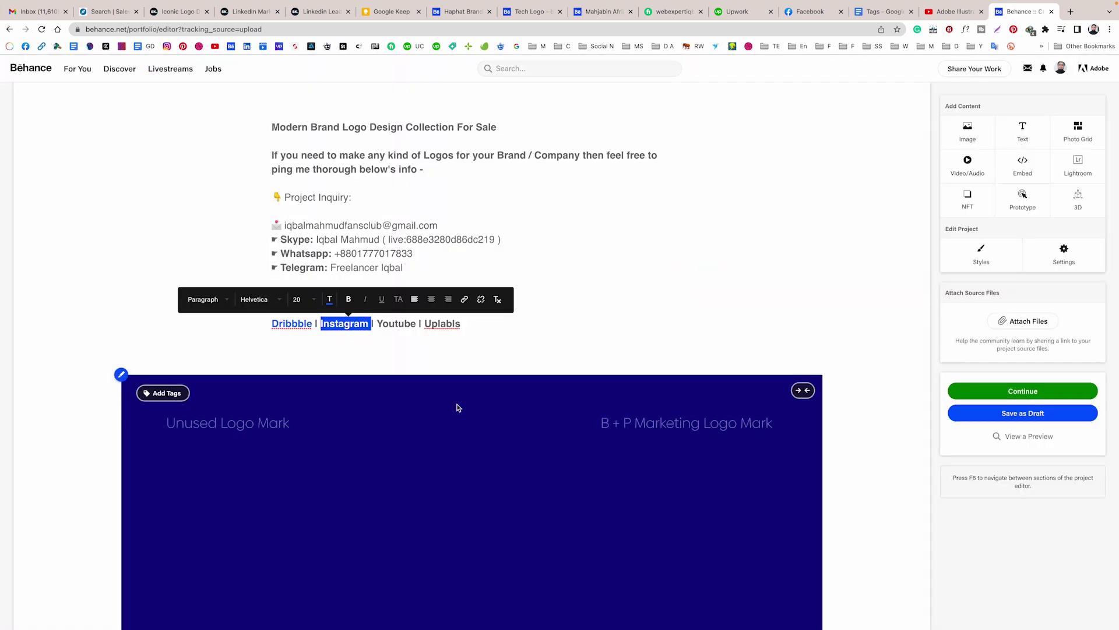
{"action": "left_click_drag", "start_coordinate": [377, 324], "coordinate": [410, 327]}
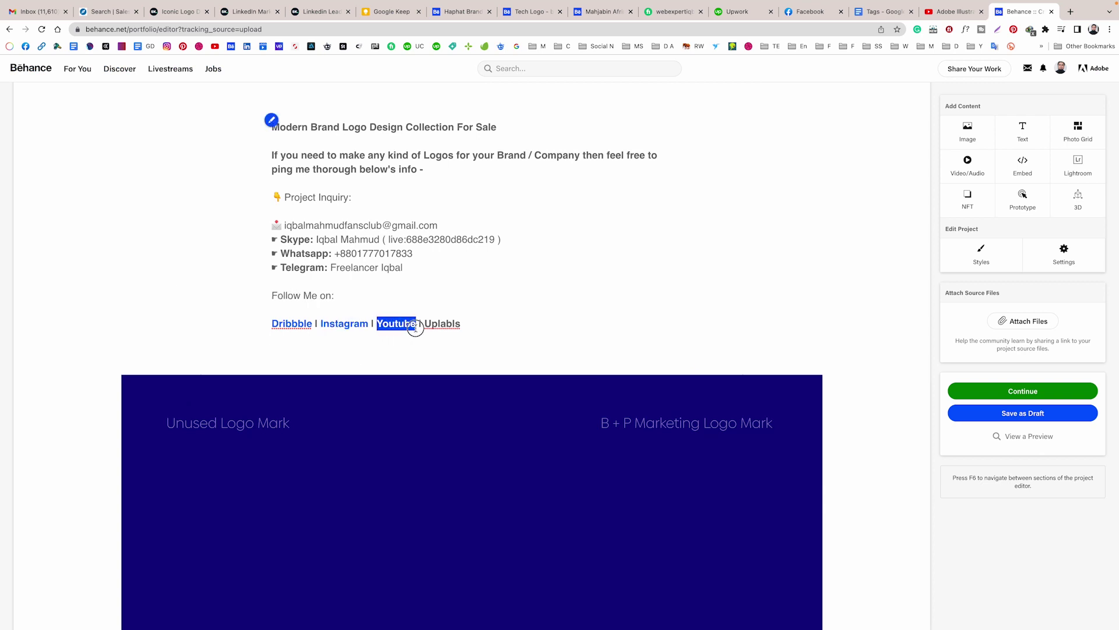
{"action": "left_click", "coordinate": [513, 299]}
{"action": "key", "text": "ctrl+v"}
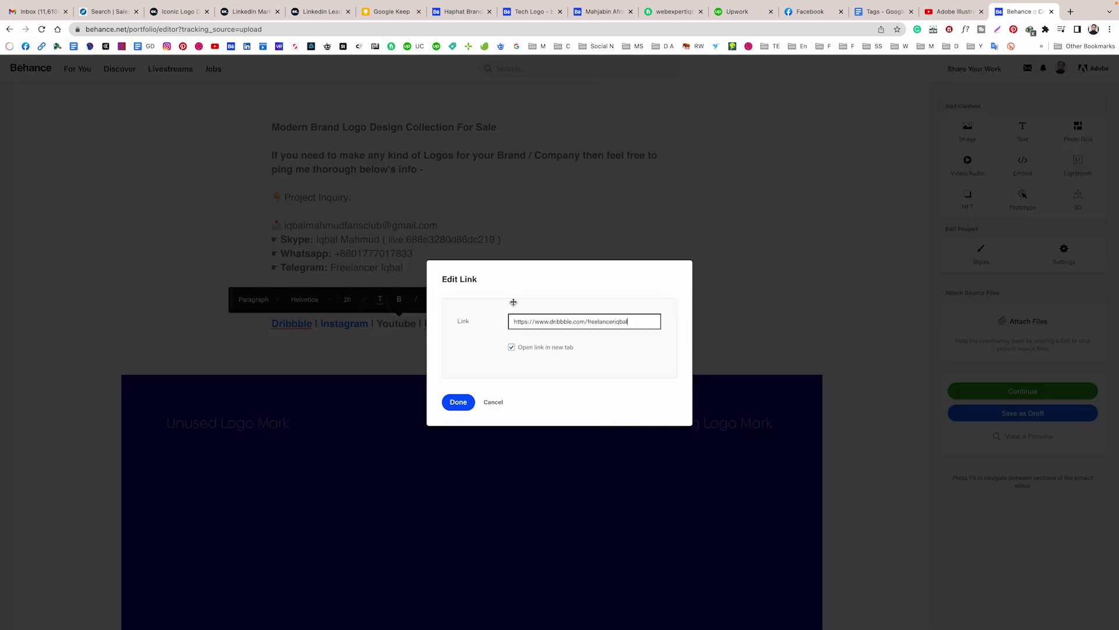
{"action": "double_click", "coordinate": [560, 322]}
{"action": "type", "text": "youtube"}
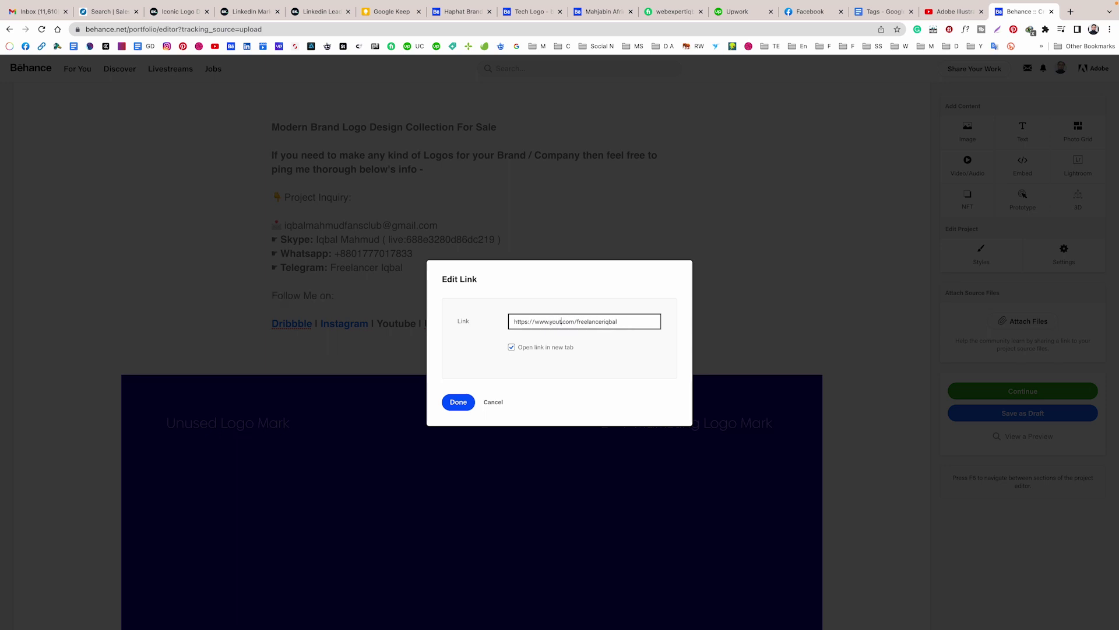
{"action": "left_click", "coordinate": [467, 409]}
{"action": "left_click", "coordinate": [432, 331]}
Step: Link Uplabls to its profile URL and add a blank line below the links
{"action": "left_click_drag", "start_coordinate": [426, 325], "coordinate": [463, 325]}
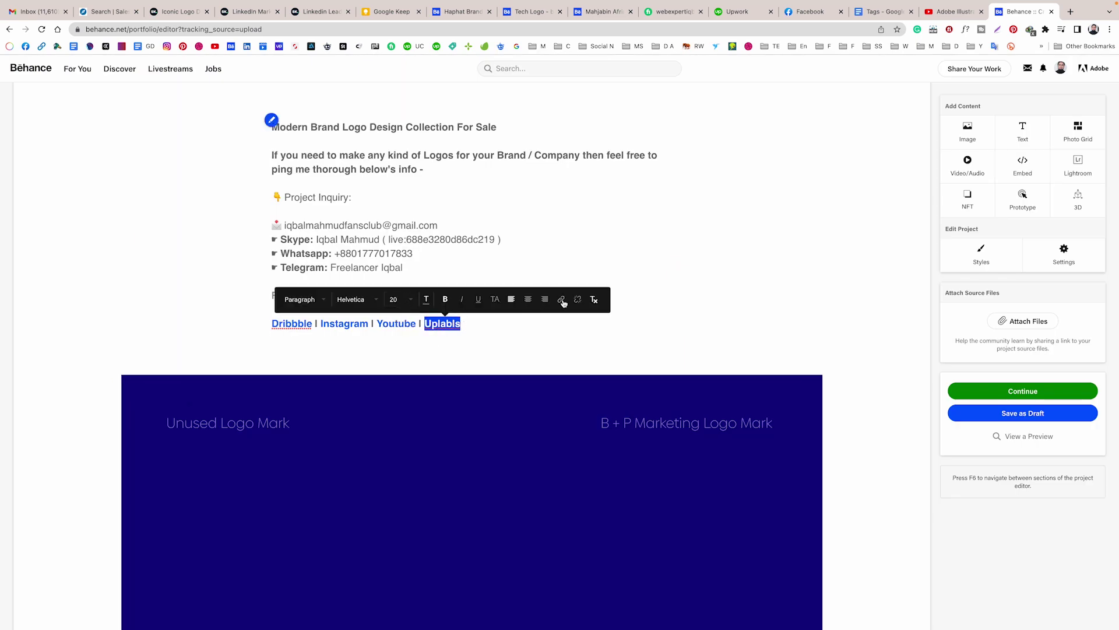
{"action": "left_click", "coordinate": [561, 301]}
{"action": "key", "text": "ctrl+v"}
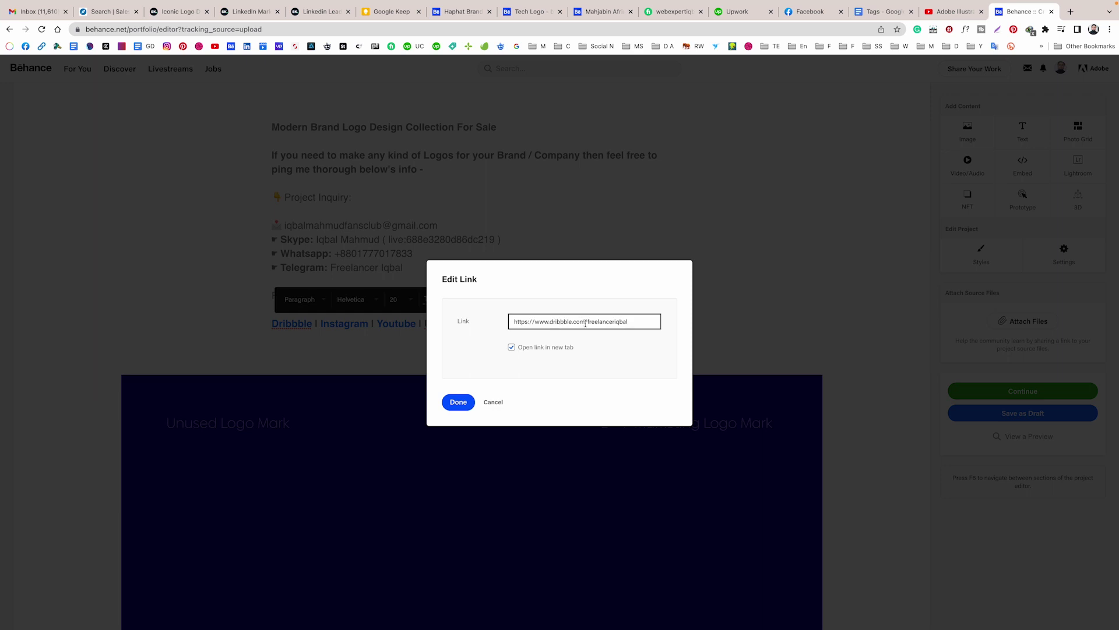
{"action": "double_click", "coordinate": [567, 321]}
{"action": "type", "text": "uplabls"}
{"action": "left_click", "coordinate": [458, 402]}
{"action": "key", "text": "Right"}
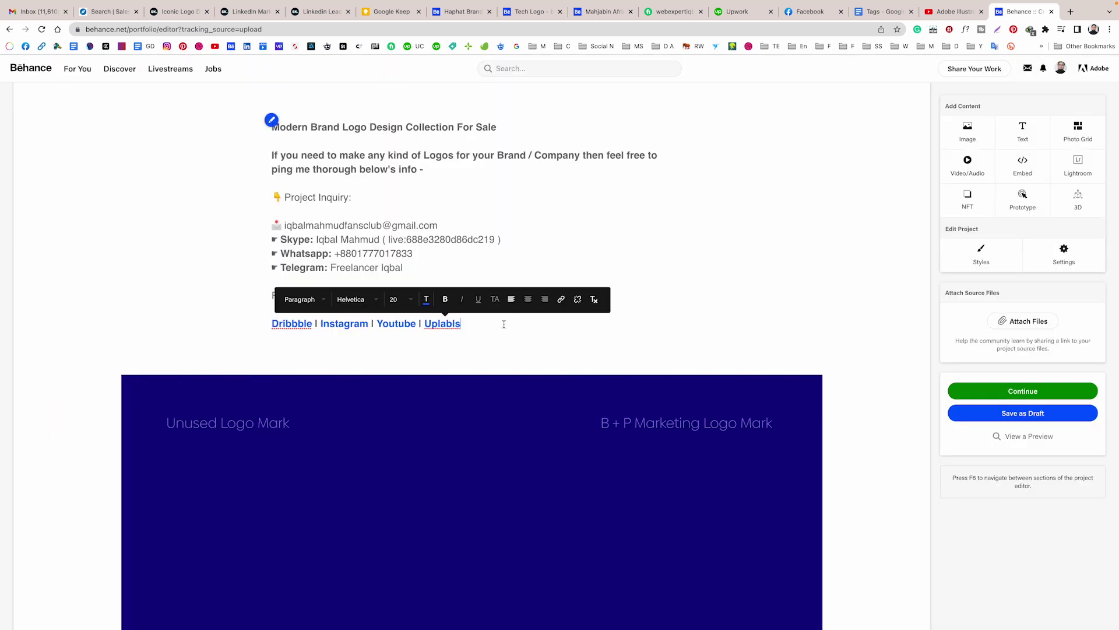
{"action": "key", "text": "Return"}
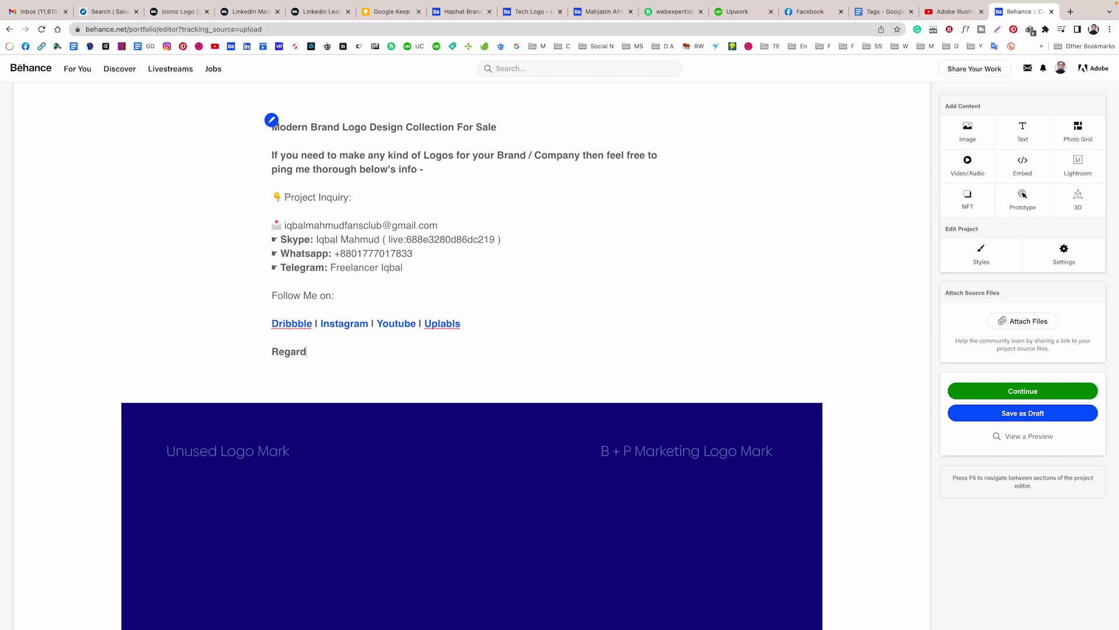
Step: Add 'Regards,' in plain text, then the author's name and 'Thank you.' as sign-off lines
{"action": "type", "text": "s,"}
{"action": "key", "text": "Return"}
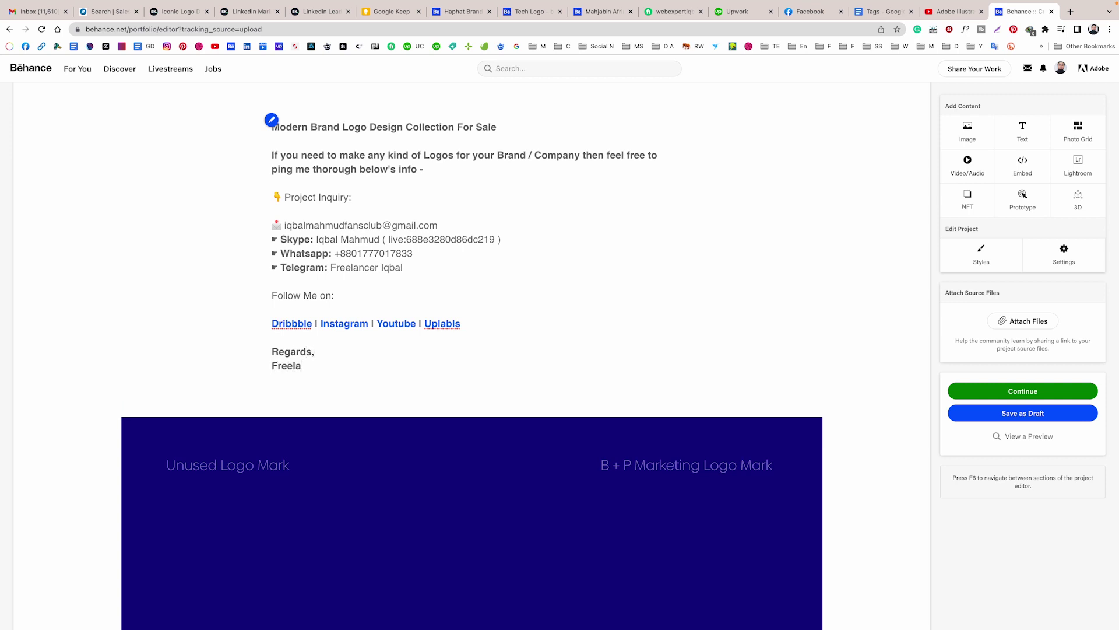
{"action": "type", "text": "Iqbal"}
{"action": "key", "text": "Return"}
{"action": "type", "text": "Thank you."}
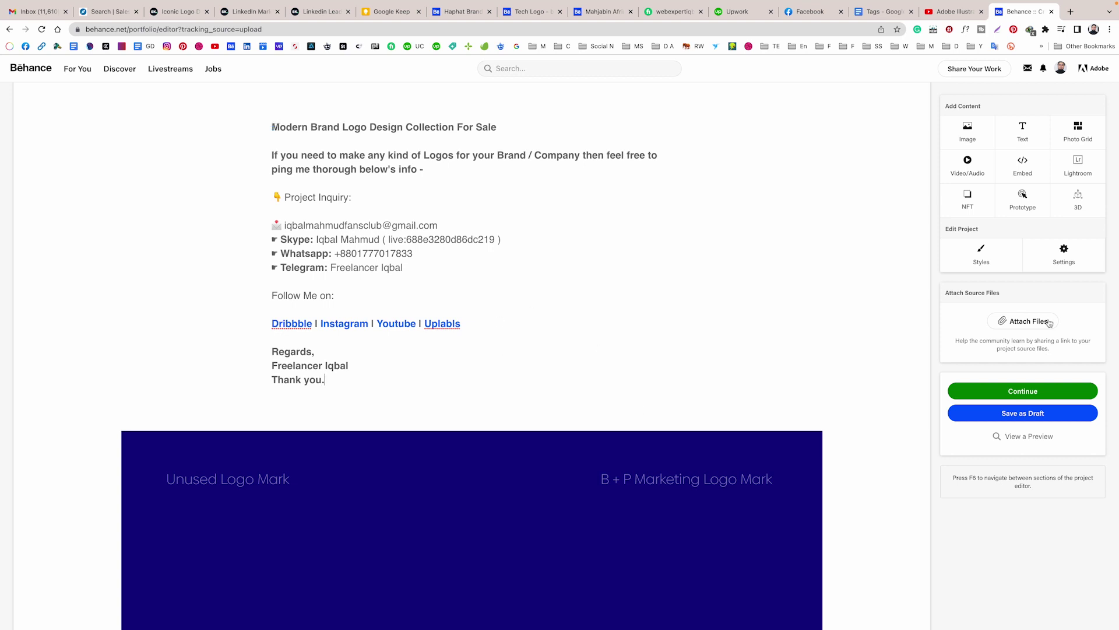
{"action": "left_click_drag", "start_coordinate": [314, 351], "coordinate": [274, 351]}
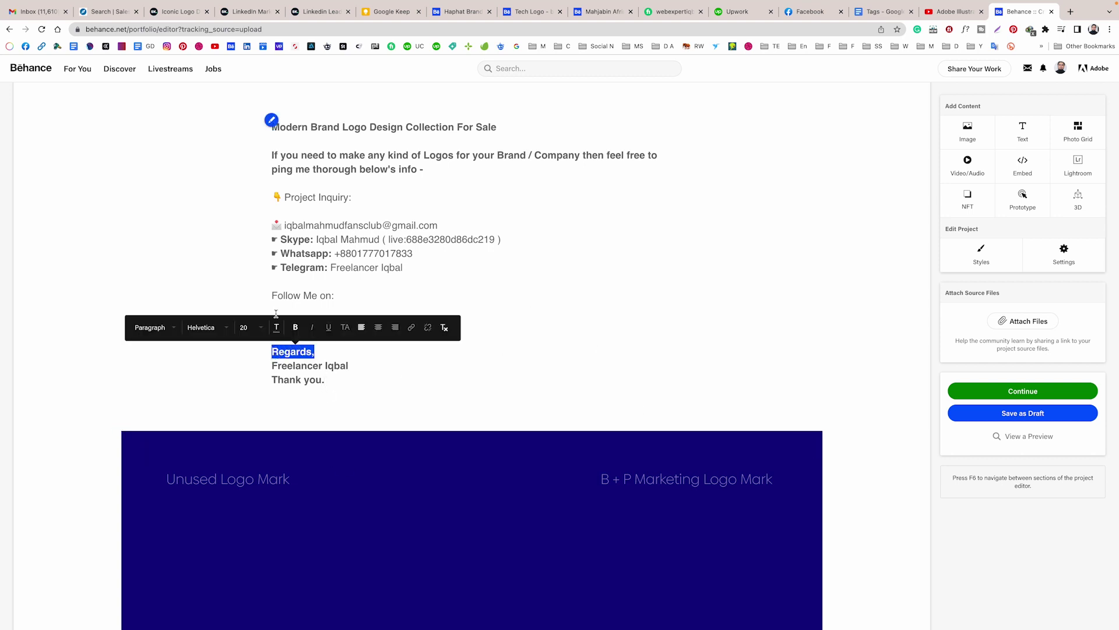
{"action": "left_click", "coordinate": [295, 327]}
{"action": "left_click", "coordinate": [347, 368]}
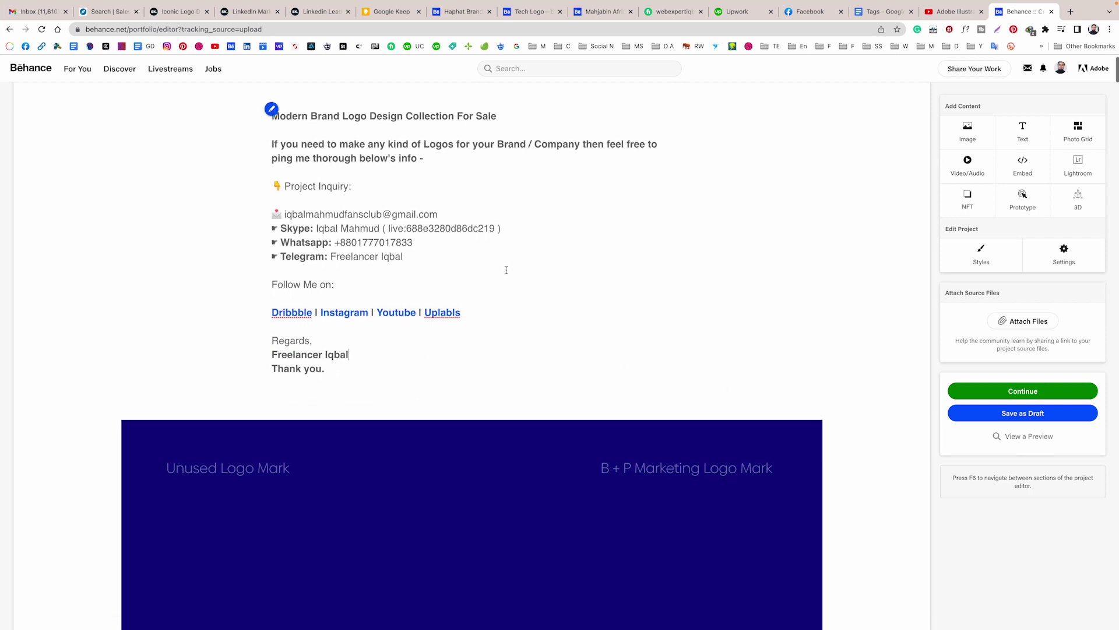
{"action": "scroll", "coordinate": [505, 269], "scroll_direction": "up", "scroll_amount": 1}
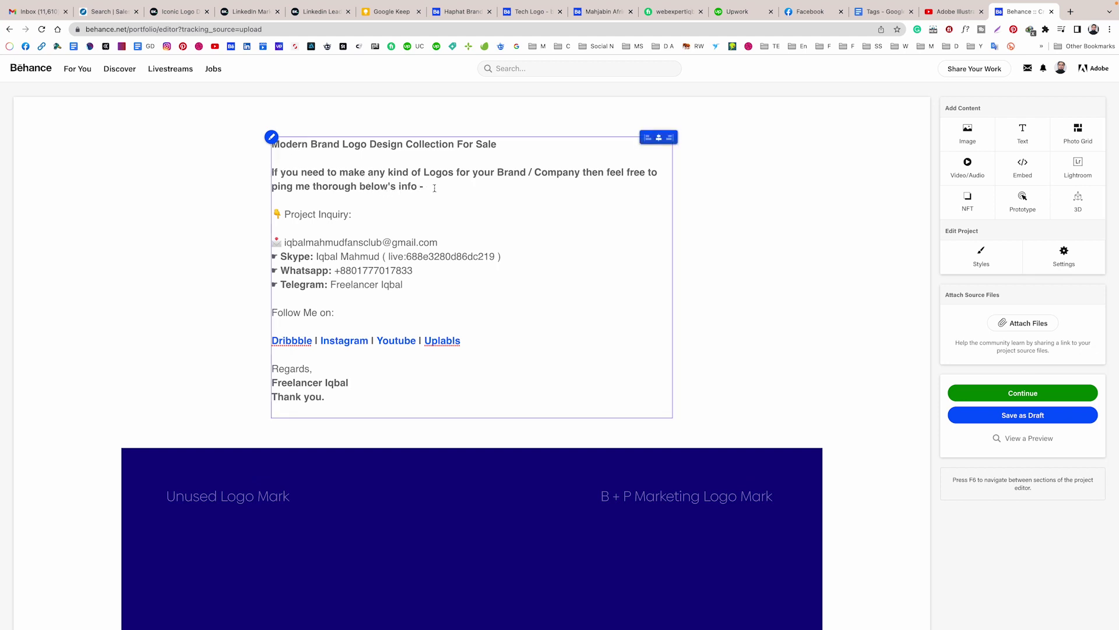
Step: Colour the invitation paragraph below the title purple, 7D50E4
{"action": "left_click_drag", "start_coordinate": [426, 186], "coordinate": [250, 167]}
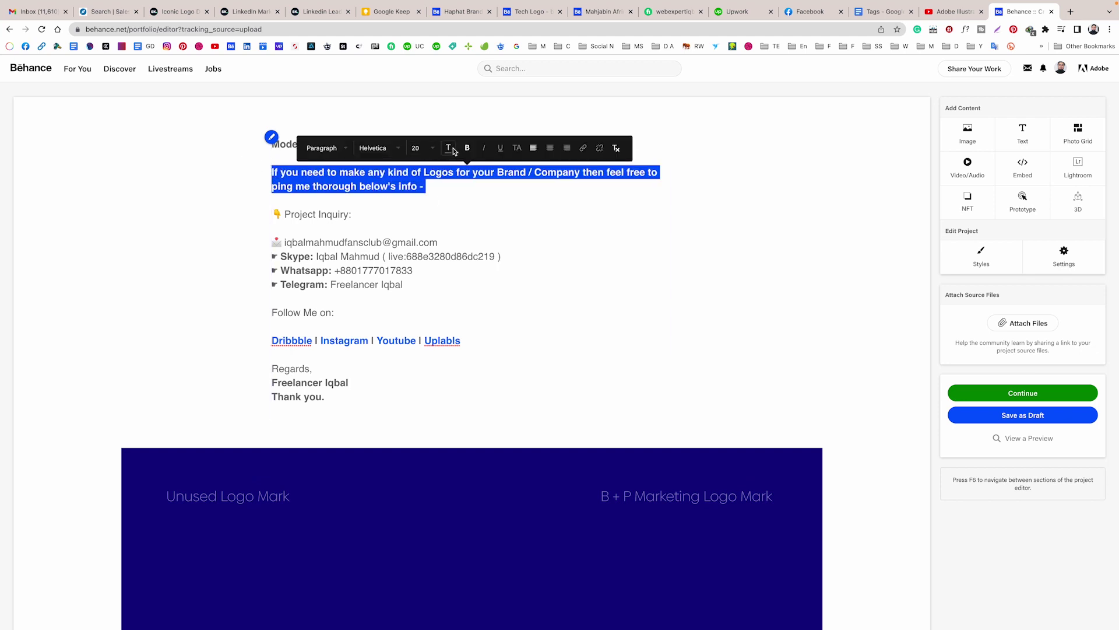
{"action": "left_click", "coordinate": [448, 148]}
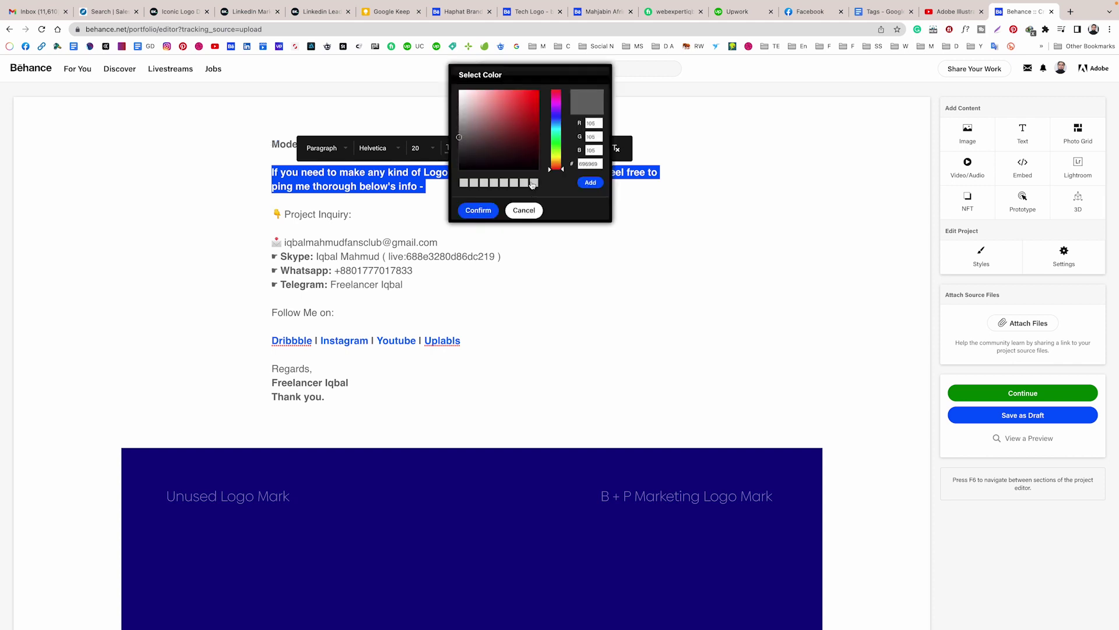
{"action": "left_click", "coordinate": [556, 113]}
{"action": "left_click", "coordinate": [511, 98]}
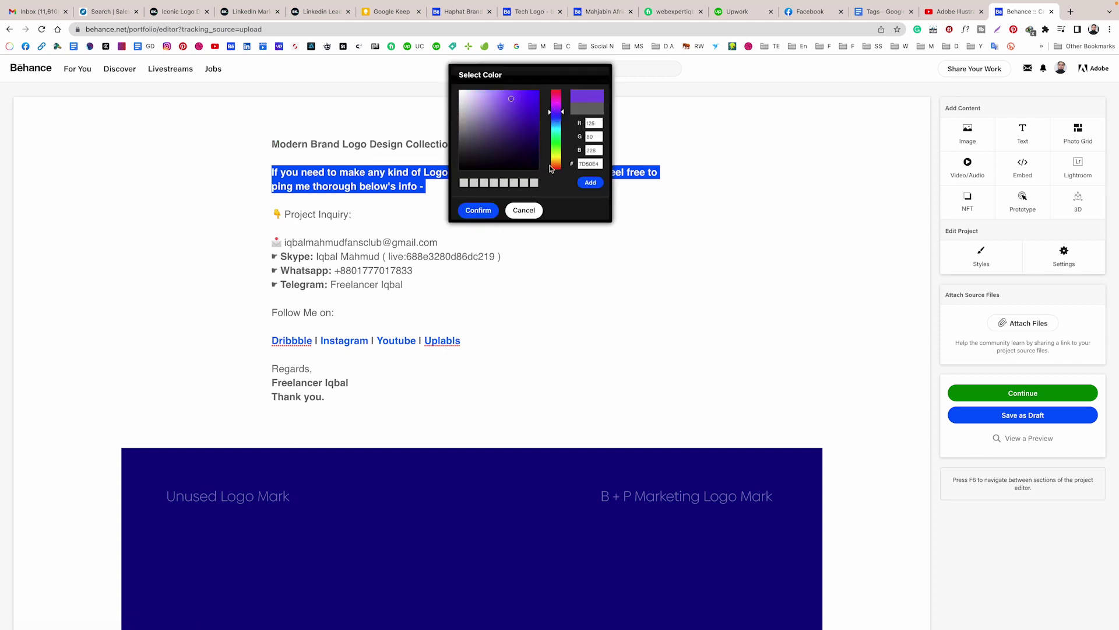
{"action": "left_click", "coordinate": [478, 210]}
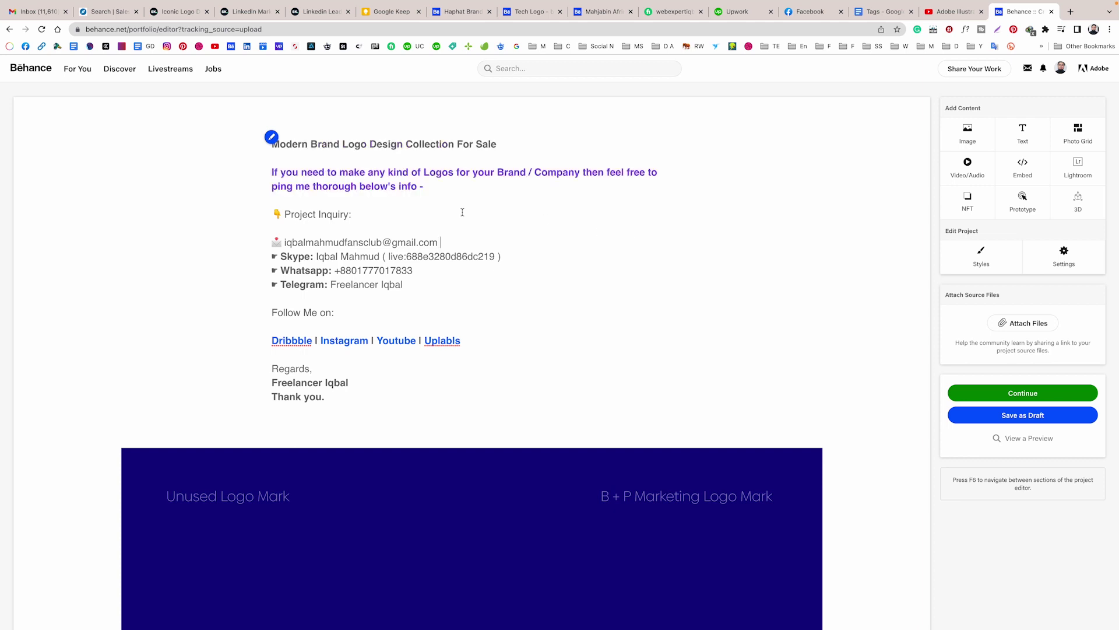
Step: Colour the title 'Modern Brand Logo Design Collection For Sale' orange-red, FF4900
{"action": "left_click_drag", "start_coordinate": [510, 147], "coordinate": [269, 144]}
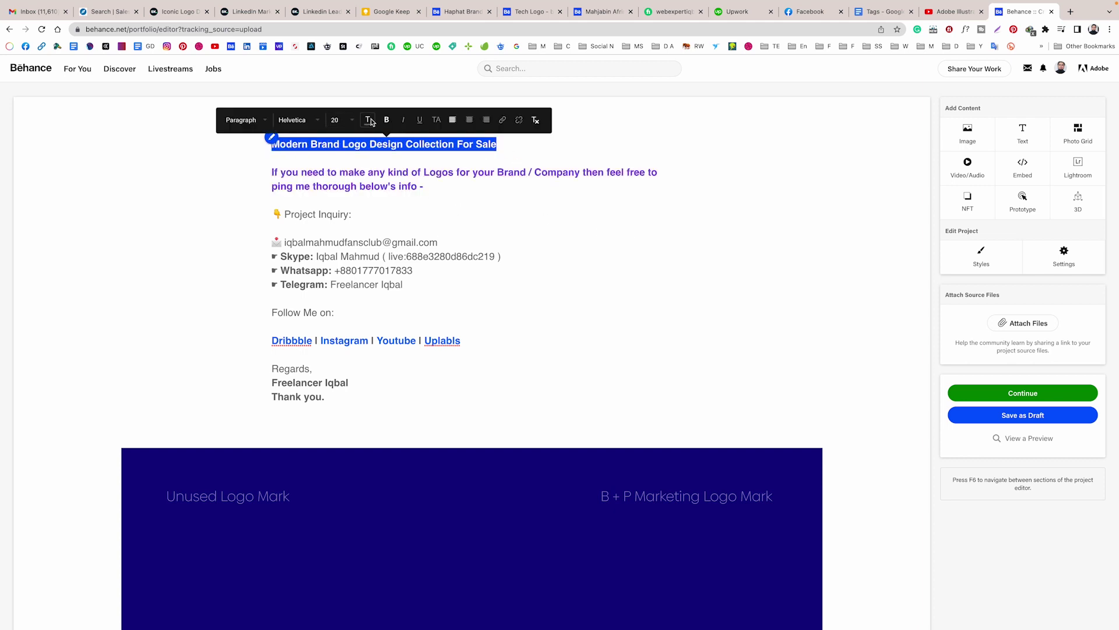
{"action": "left_click", "coordinate": [370, 120]}
{"action": "left_click_drag", "start_coordinate": [478, 127], "coordinate": [478, 137]}
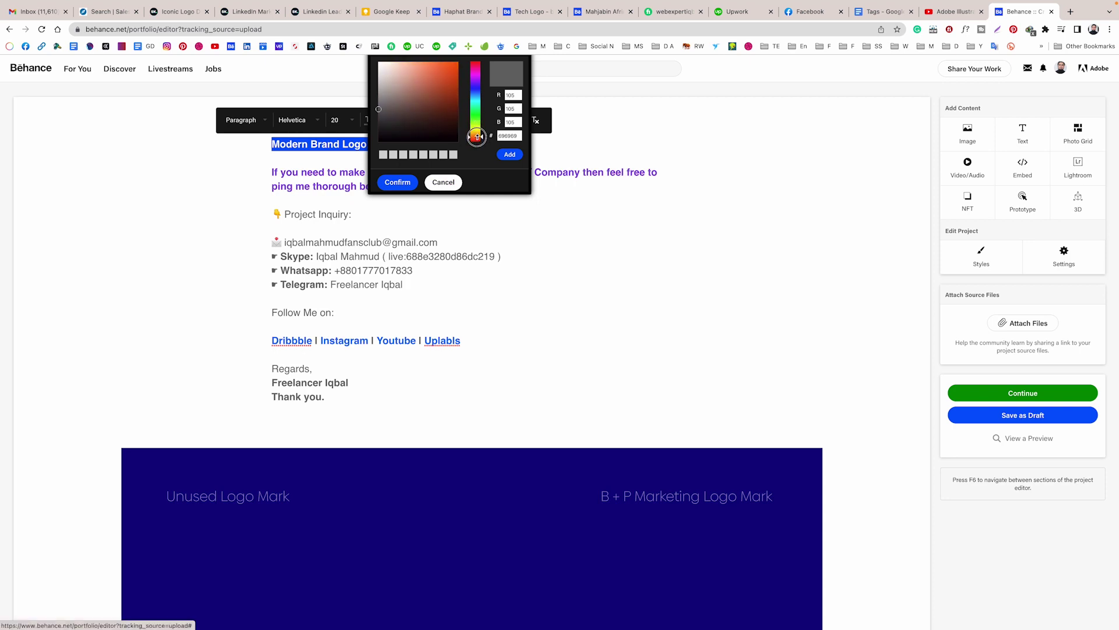
{"action": "left_click", "coordinate": [460, 62]}
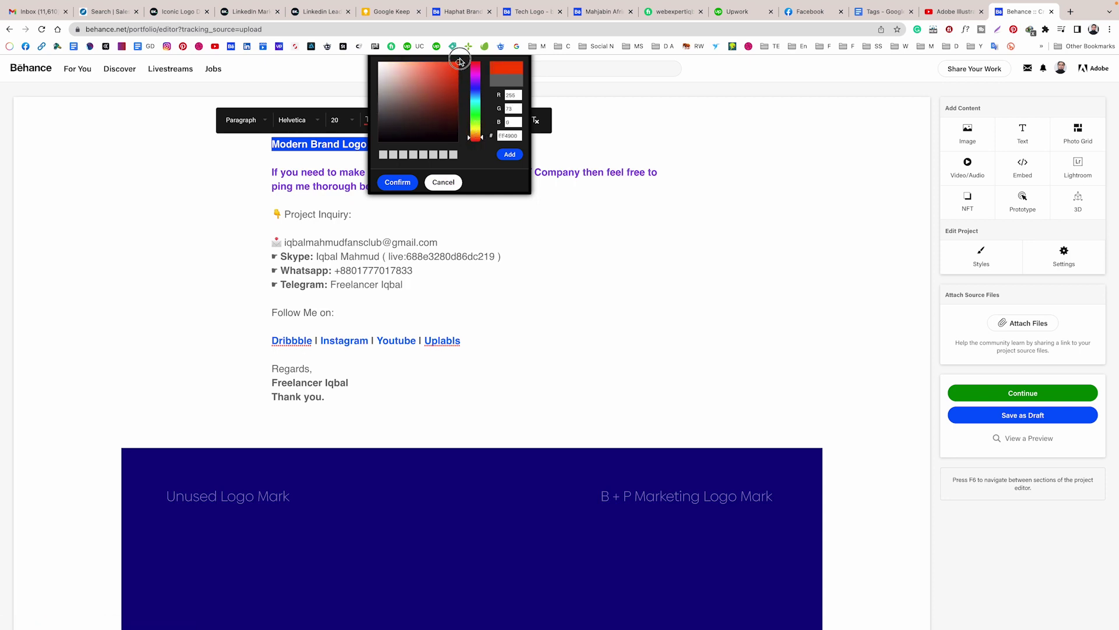
{"action": "left_click", "coordinate": [398, 182]}
{"action": "left_click", "coordinate": [572, 232]}
{"action": "scroll", "coordinate": [572, 232], "scroll_direction": "down", "scroll_amount": 3}
{"action": "scroll", "coordinate": [572, 233], "scroll_direction": "down", "scroll_amount": 3}
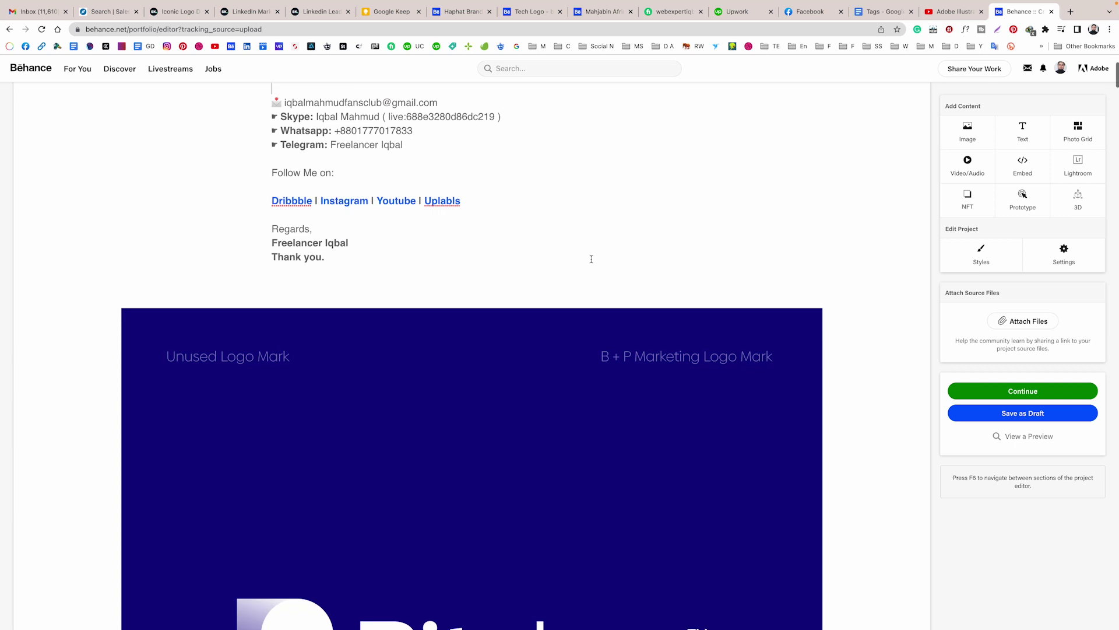
{"action": "scroll", "coordinate": [572, 215], "scroll_direction": "down", "scroll_amount": 2}
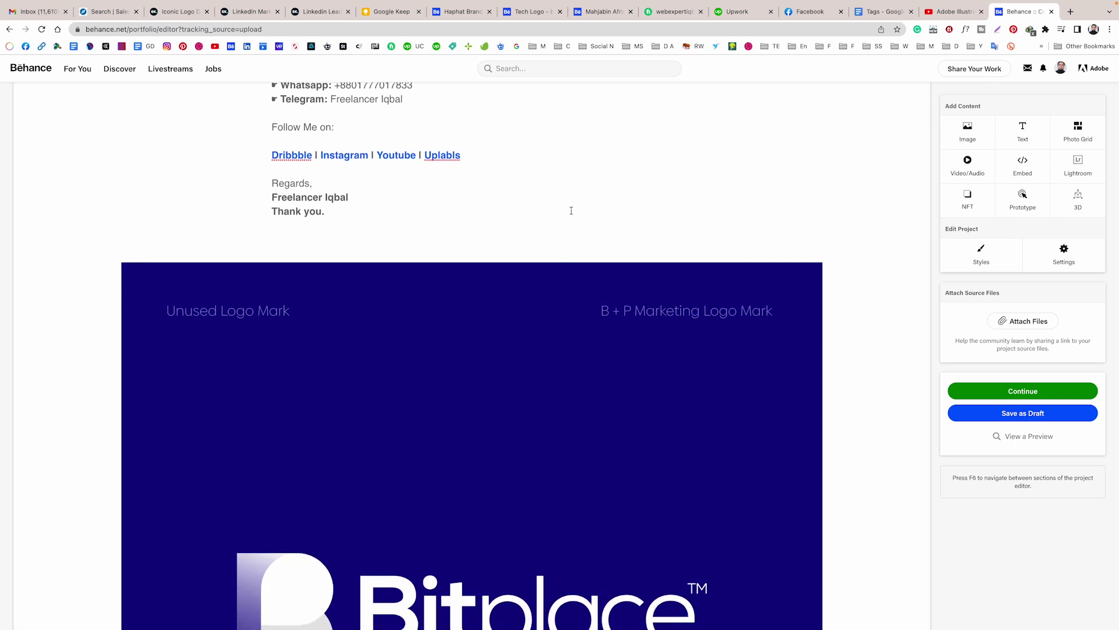
Step: Copy the first keyword paragraph from the Tags document in Google Docs
{"action": "left_click", "coordinate": [879, 18]}
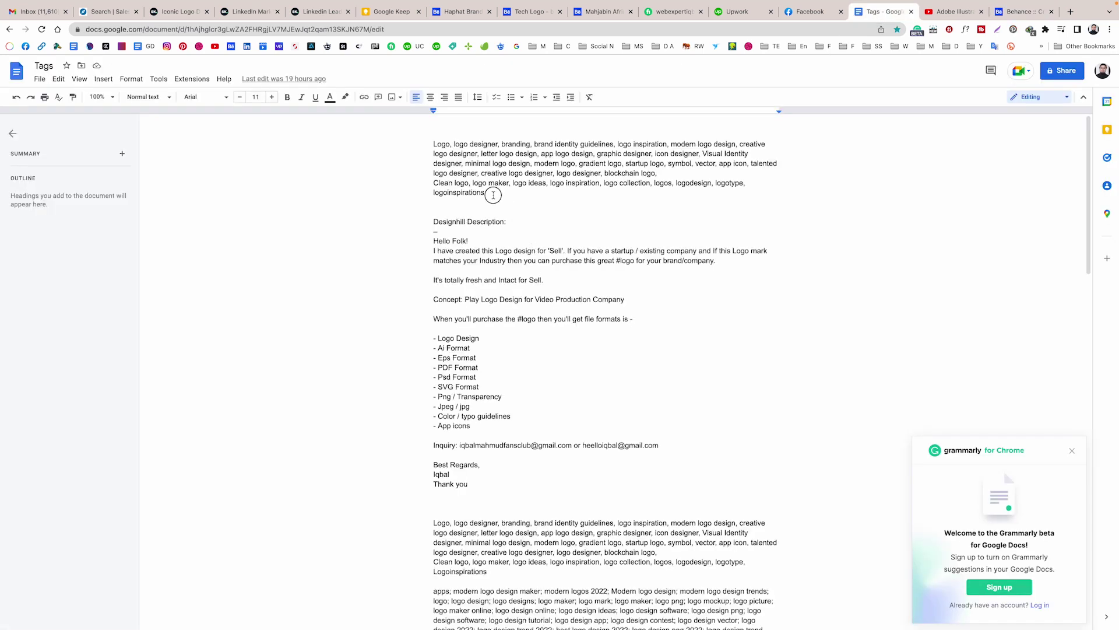
{"action": "left_click_drag", "start_coordinate": [493, 195], "coordinate": [432, 143]}
{"action": "right_click", "coordinate": [460, 152]}
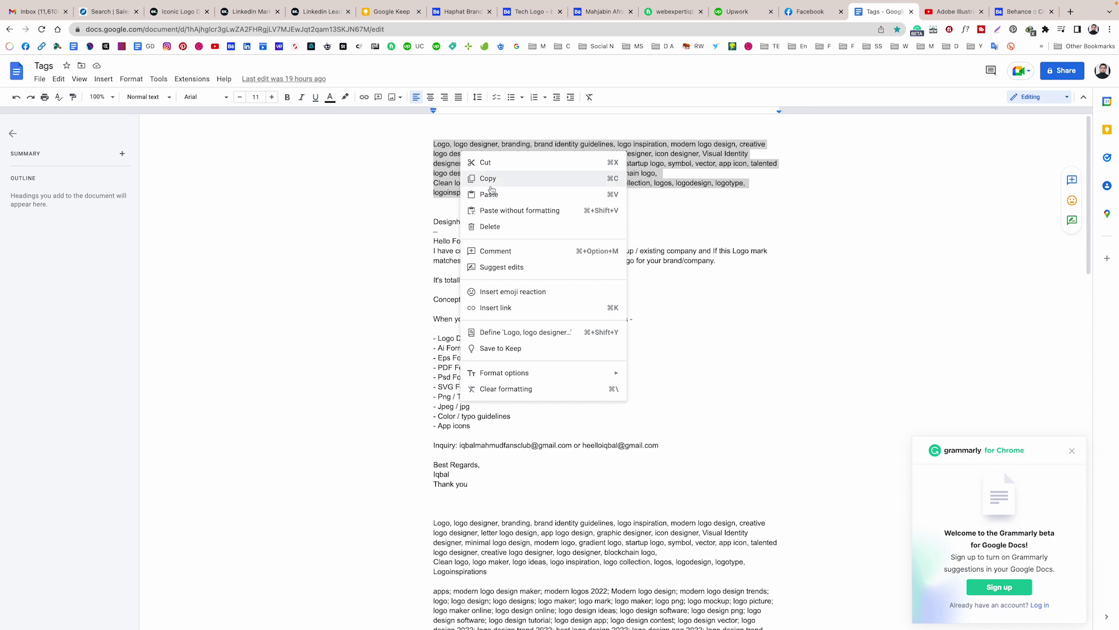
{"action": "left_click", "coordinate": [491, 183]}
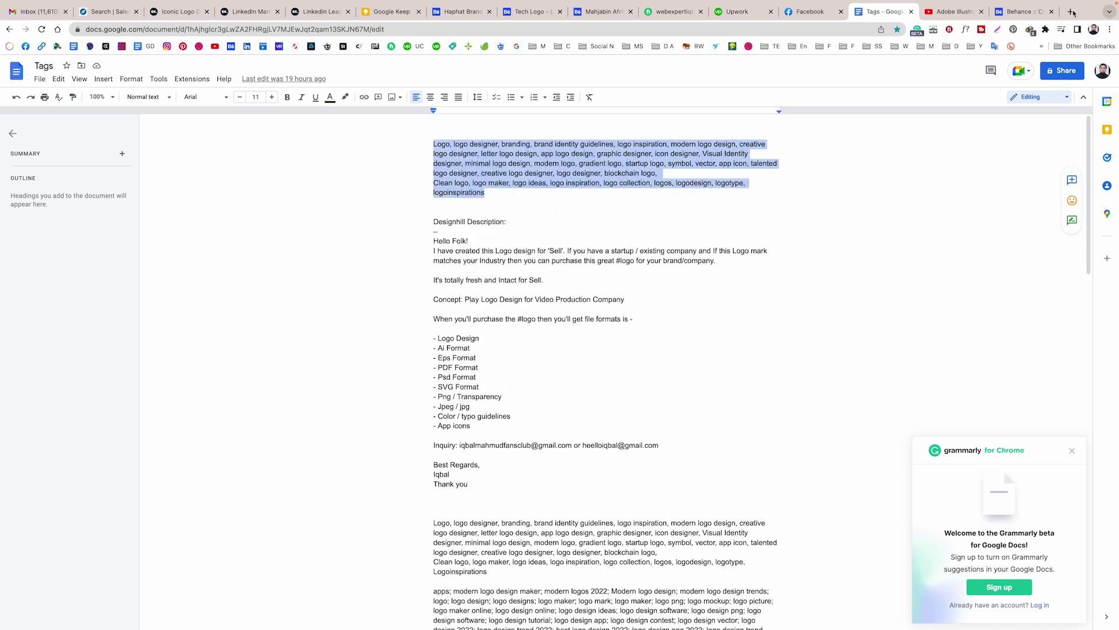
Step: Paste the copied keywords, such as LOGO and BRANDING, as Image Tags on the first Behance image
{"action": "left_click", "coordinate": [1023, 12]}
{"action": "left_click", "coordinate": [166, 281]}
{"action": "left_click", "coordinate": [166, 324]}
{"action": "key", "text": "ctrl+v"}
{"action": "key", "text": "Return"}
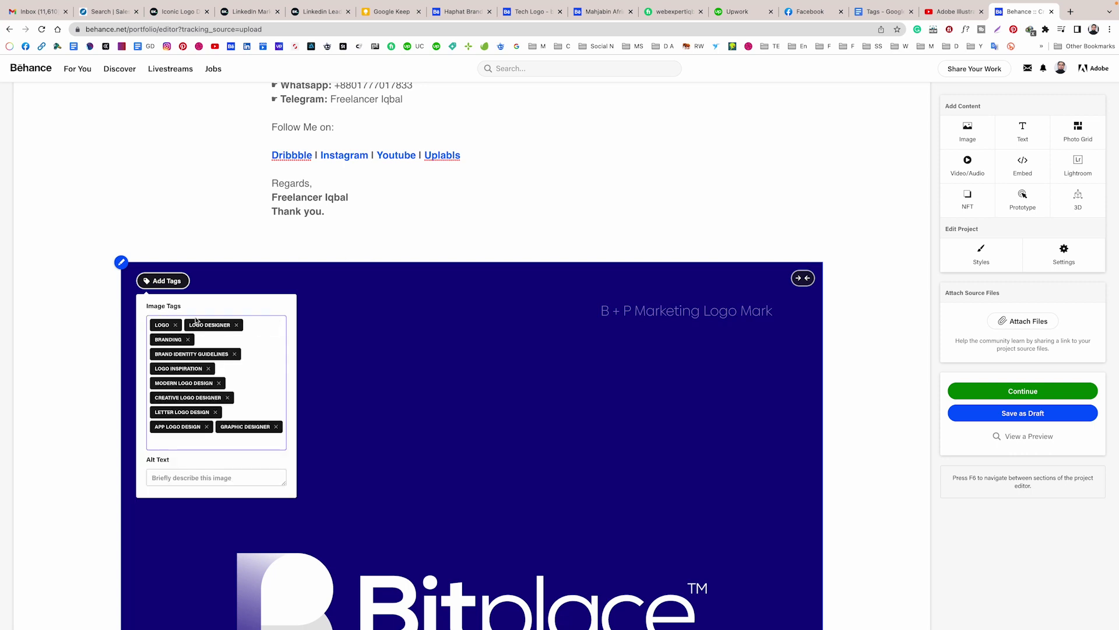
Step: Paste the ten-keyword list as image tags and alt text on the next three logo images
{"action": "left_click", "coordinate": [186, 474]}
{"action": "key", "text": "ctrl+v"}
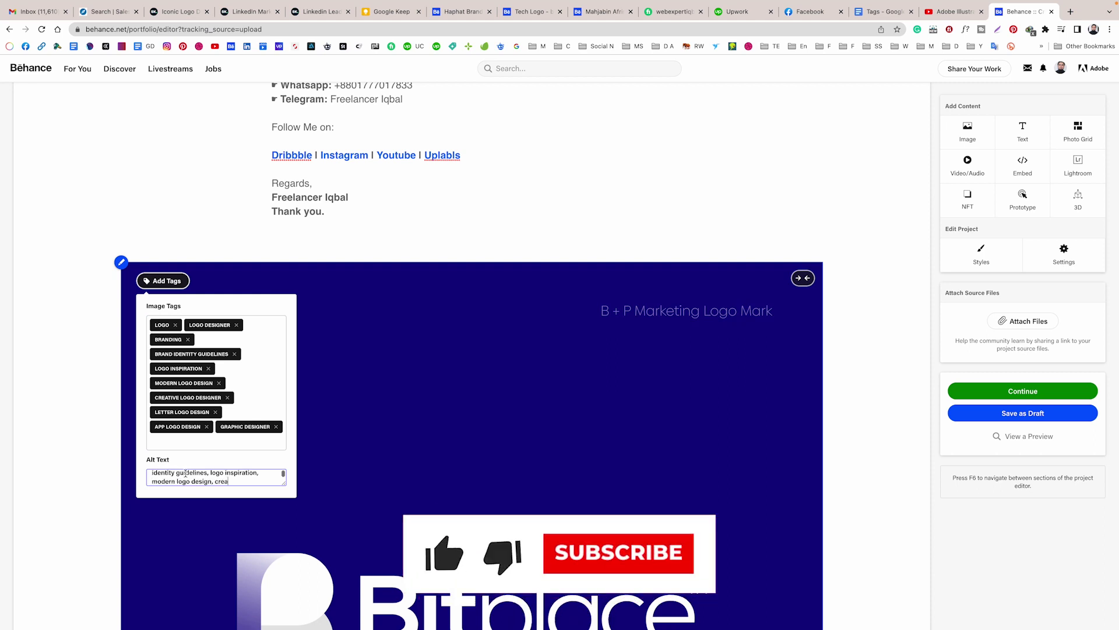
{"action": "scroll", "coordinate": [372, 384], "scroll_direction": "down", "scroll_amount": 2}
{"action": "scroll", "coordinate": [373, 386], "scroll_direction": "down", "scroll_amount": 10}
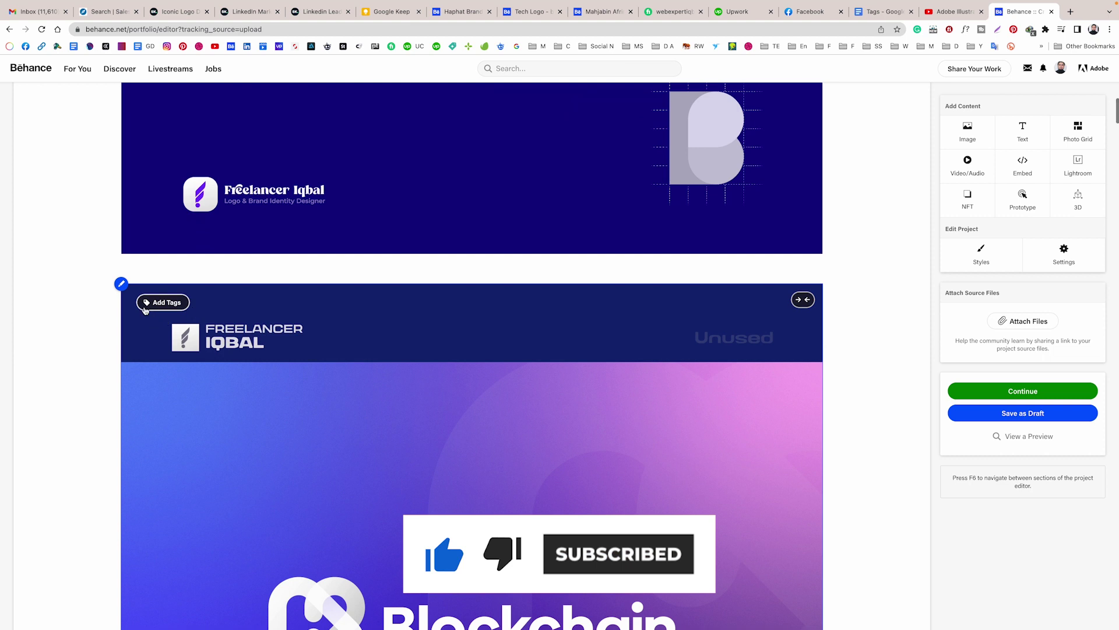
{"action": "left_click", "coordinate": [144, 307]}
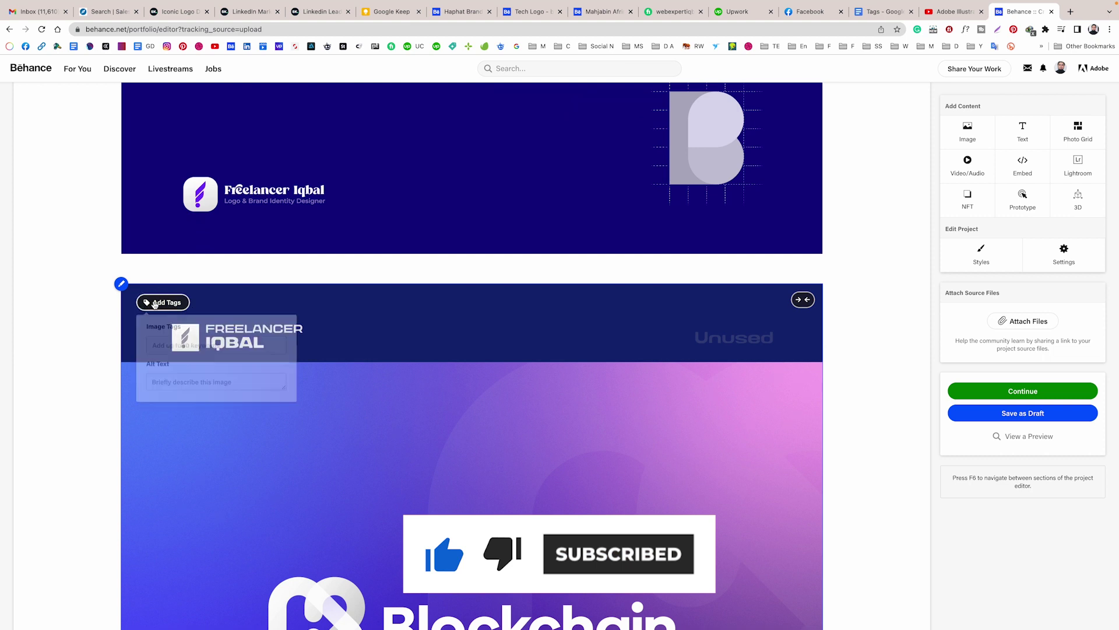
{"action": "key", "text": "ctrl+v"}
{"action": "key", "text": "Return"}
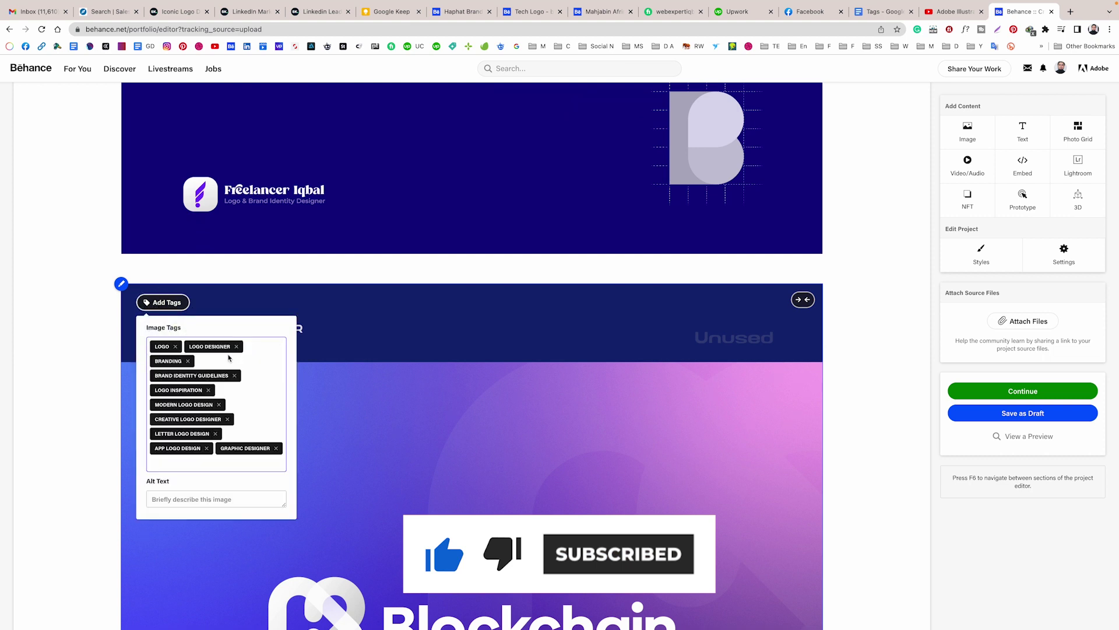
{"action": "left_click", "coordinate": [205, 499]}
{"action": "key", "text": "ctrl+v"}
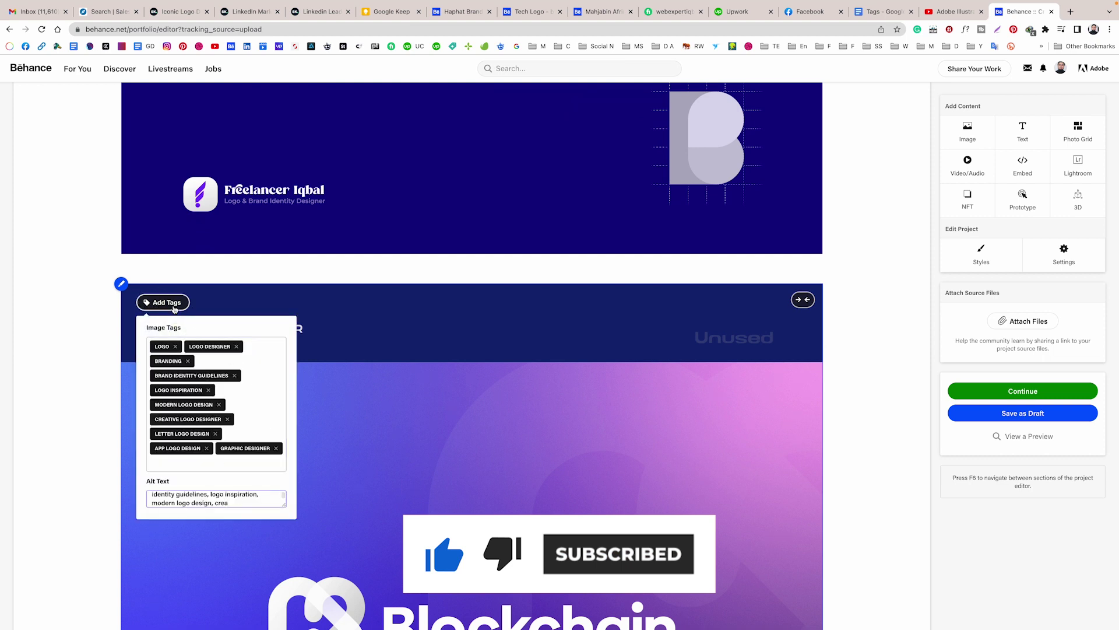
{"action": "scroll", "coordinate": [399, 412], "scroll_direction": "down", "scroll_amount": 5}
{"action": "scroll", "coordinate": [399, 411], "scroll_direction": "down", "scroll_amount": 2}
{"action": "scroll", "coordinate": [399, 412], "scroll_direction": "down", "scroll_amount": 3}
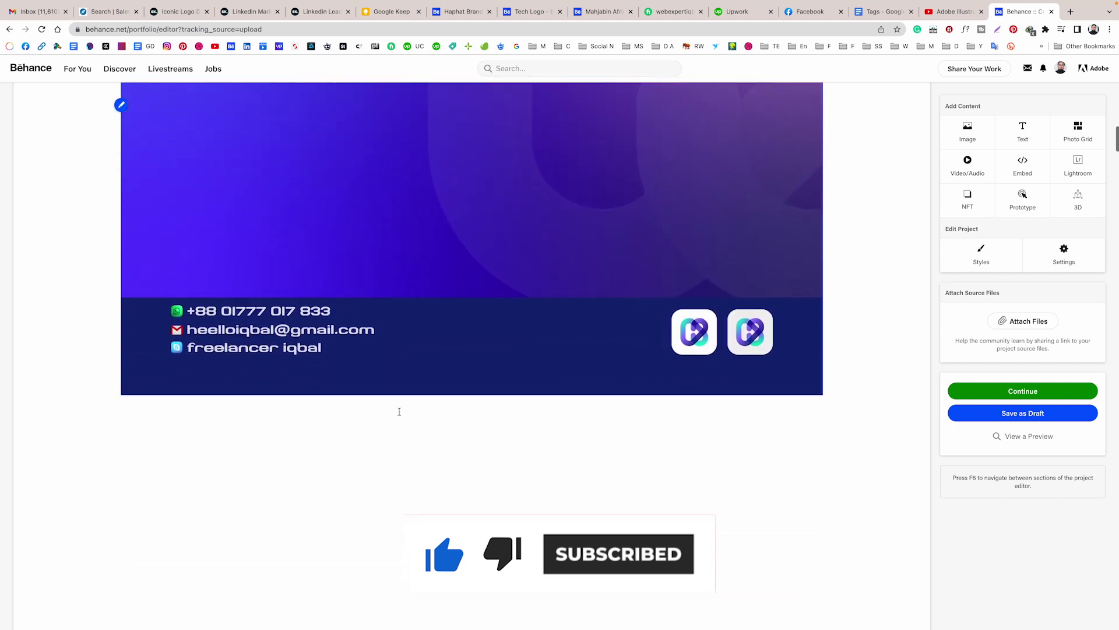
{"action": "scroll", "coordinate": [240, 408], "scroll_direction": "down", "scroll_amount": 3}
{"action": "left_click", "coordinate": [163, 300]}
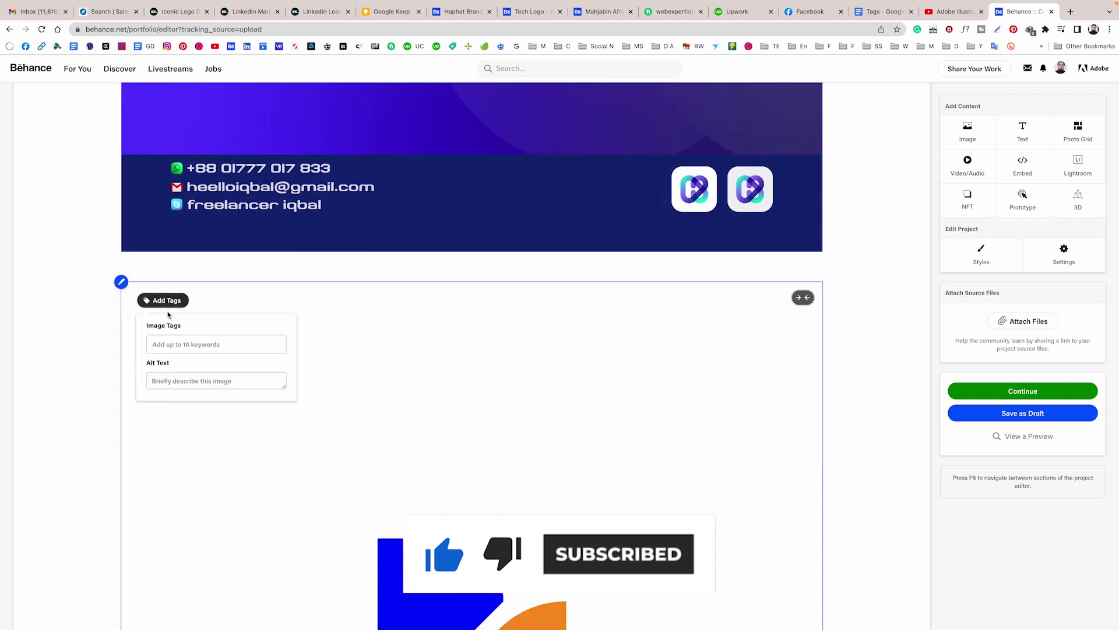
{"action": "left_click", "coordinate": [164, 344]}
{"action": "key", "text": "ctrl+v"}
{"action": "key", "text": "Return"}
{"action": "key", "text": "Tab"}
{"action": "key", "text": "ctrl+v"}
Step: Add the keyword list as image tags on the following images, including the domino and orange logos
{"action": "scroll", "coordinate": [478, 494], "scroll_direction": "down", "scroll_amount": 9}
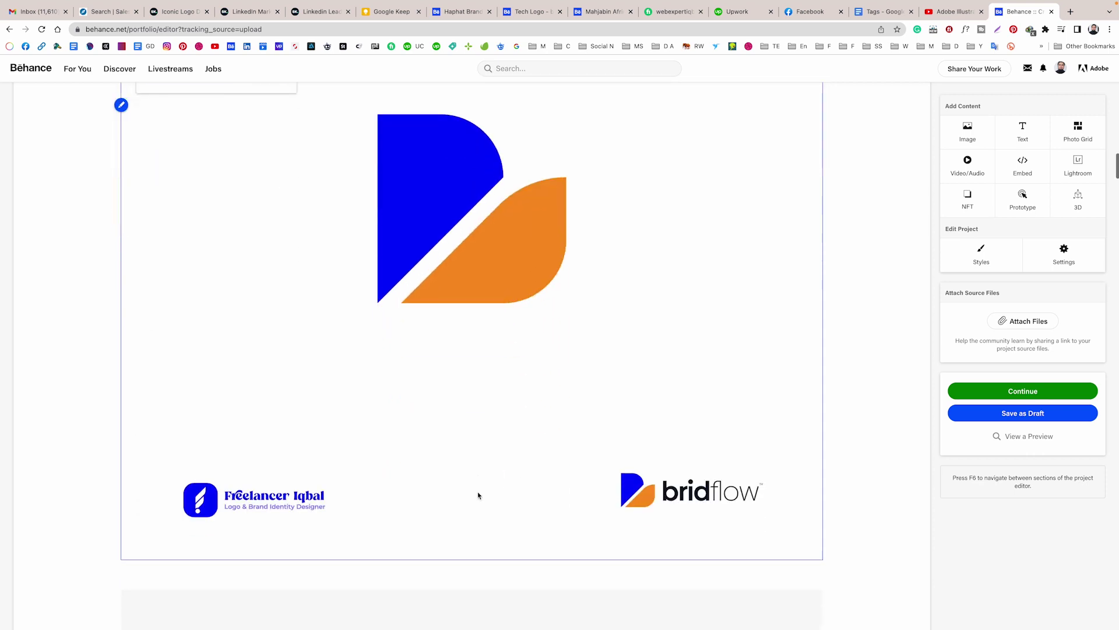
{"action": "scroll", "coordinate": [477, 495], "scroll_direction": "down", "scroll_amount": 3}
{"action": "left_click", "coordinate": [167, 443]}
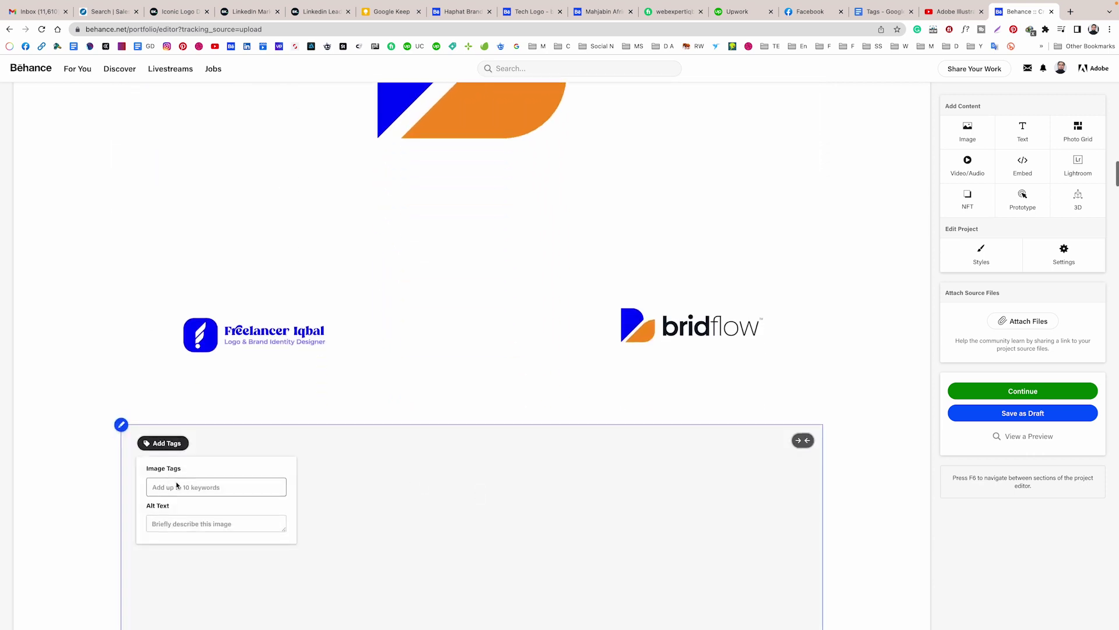
{"action": "left_click", "coordinate": [189, 487]}
{"action": "key", "text": "ctrl+v"}
{"action": "key", "text": "Return"}
{"action": "scroll", "coordinate": [495, 450], "scroll_direction": "down", "scroll_amount": 4}
{"action": "scroll", "coordinate": [494, 449], "scroll_direction": "down", "scroll_amount": 5}
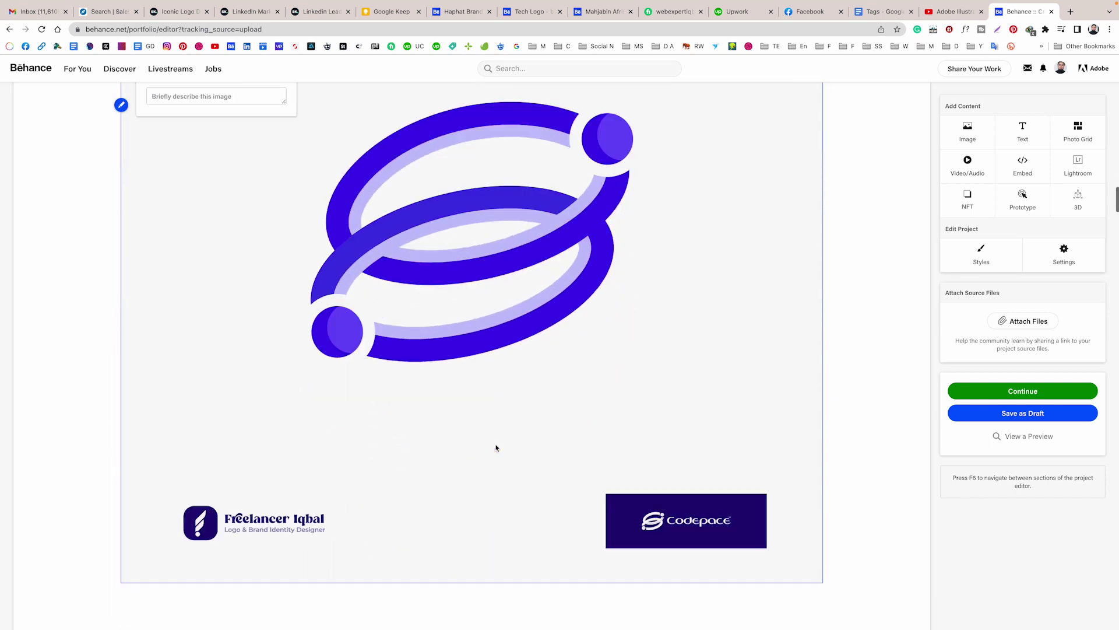
{"action": "scroll", "coordinate": [305, 439], "scroll_direction": "down", "scroll_amount": 3}
{"action": "left_click", "coordinate": [159, 456]}
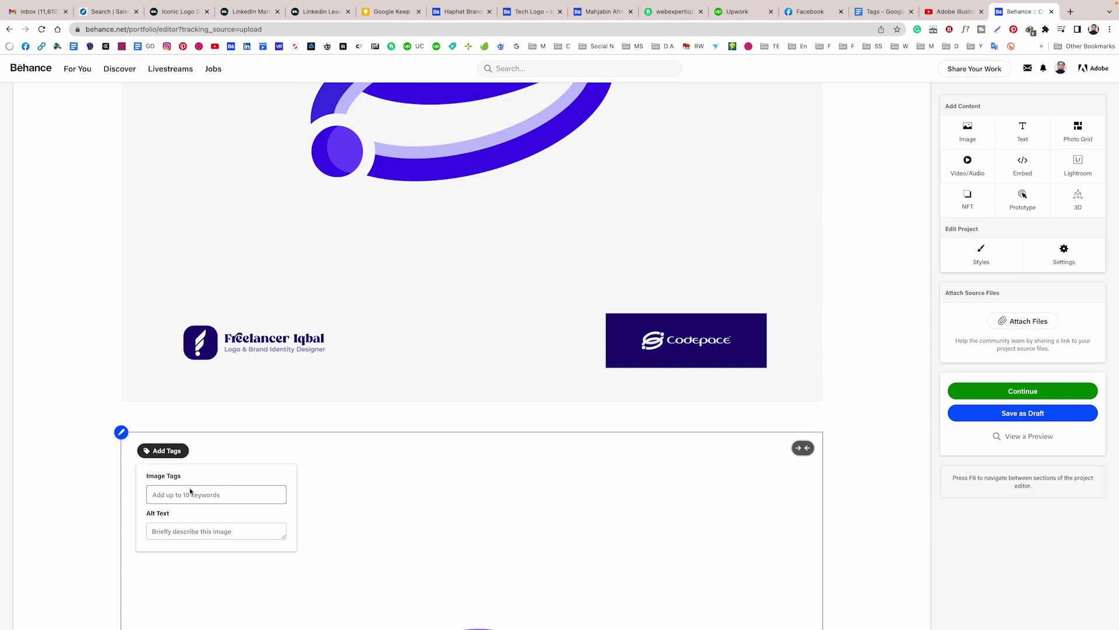
{"action": "key", "text": "ctrl+v"}
{"action": "key", "text": "Return"}
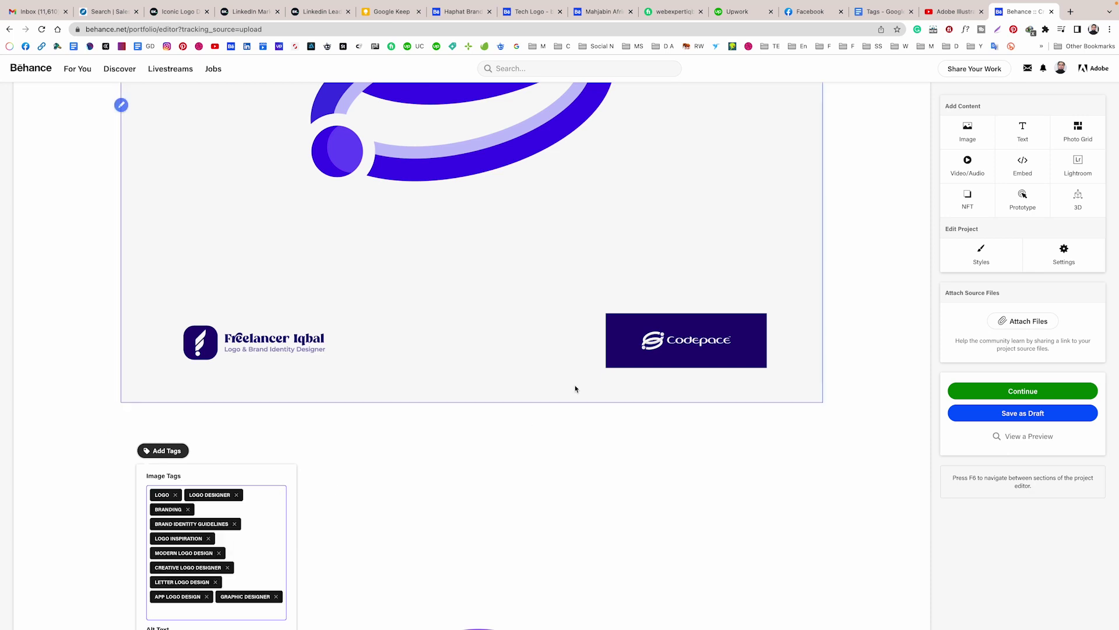
{"action": "scroll", "coordinate": [575, 387], "scroll_direction": "down", "scroll_amount": 6}
{"action": "scroll", "coordinate": [823, 326], "scroll_direction": "down", "scroll_amount": 2}
{"action": "scroll", "coordinate": [395, 390], "scroll_direction": "down", "scroll_amount": 5}
{"action": "scroll", "coordinate": [142, 355], "scroll_direction": "down", "scroll_amount": 2}
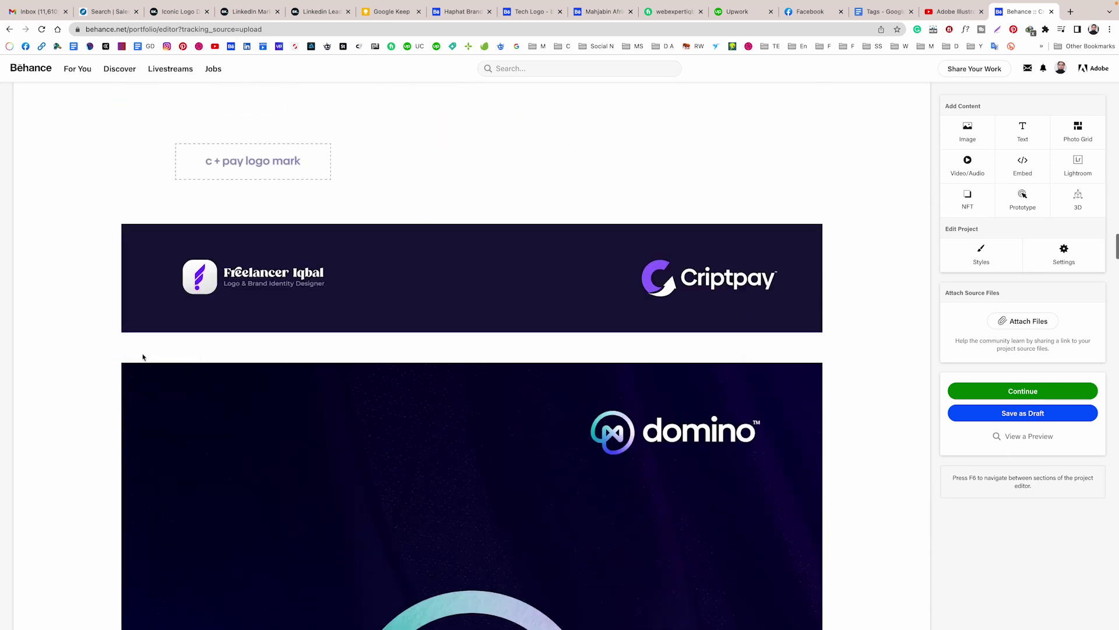
{"action": "left_click", "coordinate": [164, 380]}
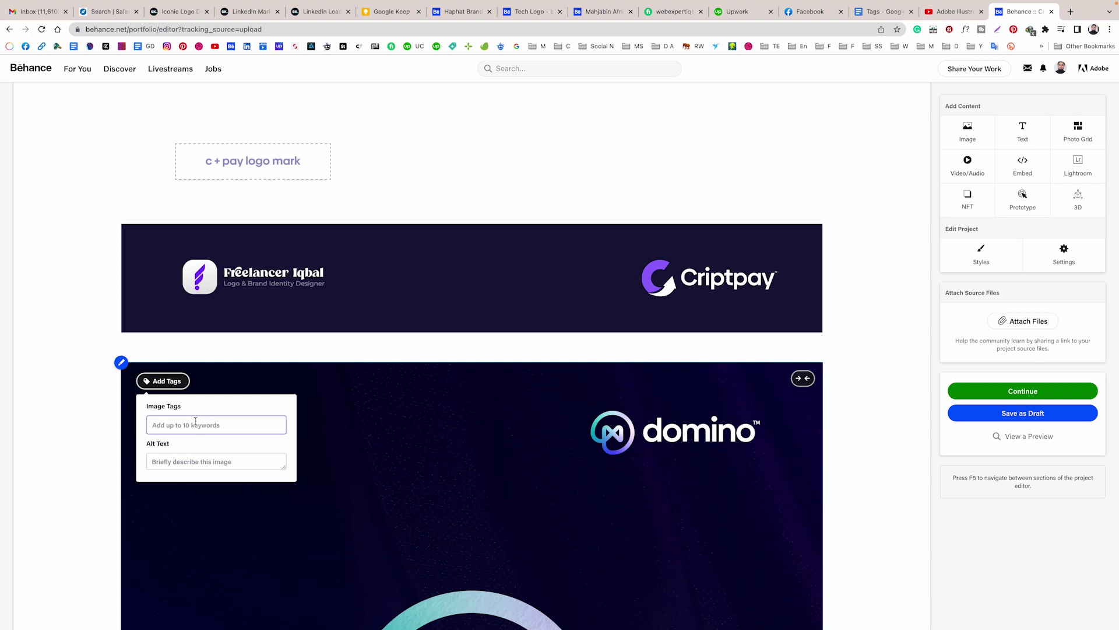
{"action": "key", "text": "ctrl+v"}
{"action": "key", "text": "Return"}
{"action": "scroll", "coordinate": [403, 394], "scroll_direction": "down", "scroll_amount": 12}
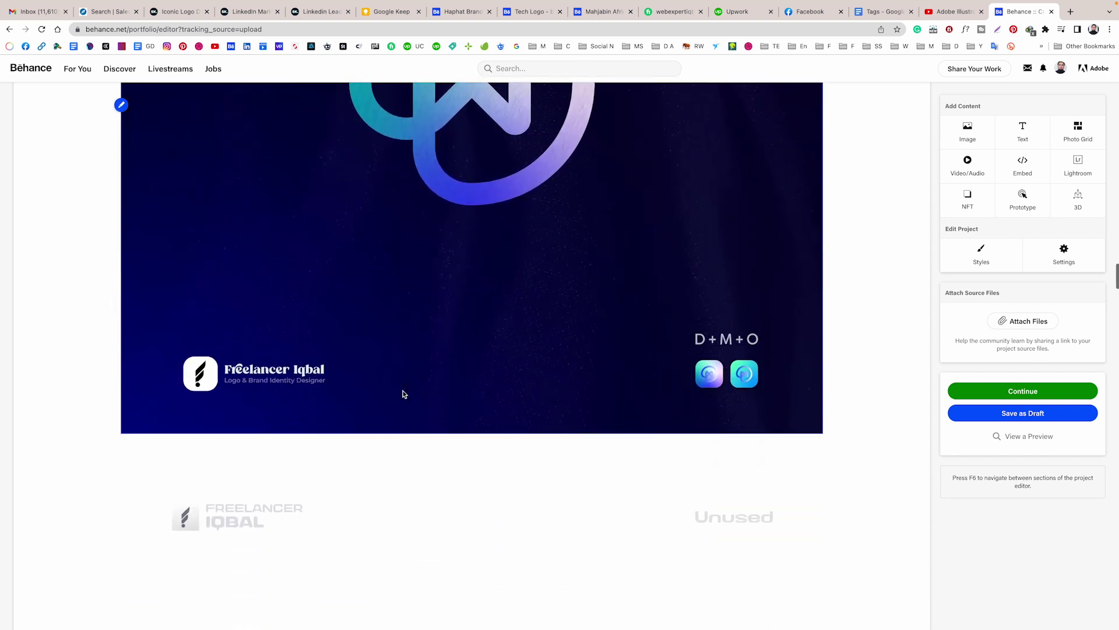
{"action": "left_click", "coordinate": [177, 318]}
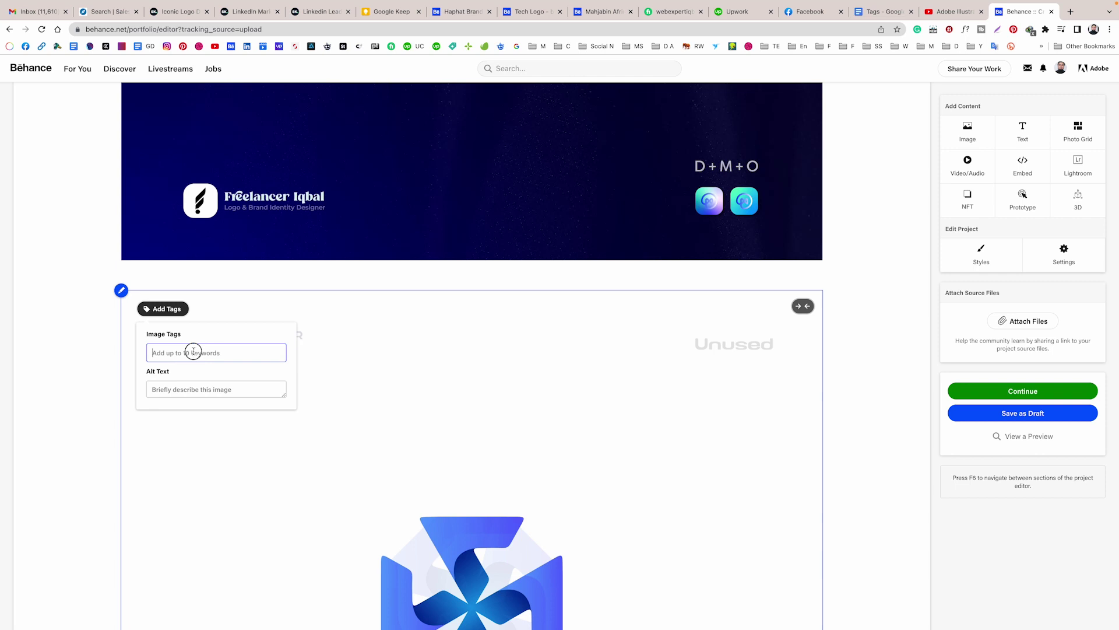
{"action": "key", "text": "ctrl+v"}
{"action": "key", "text": "Return"}
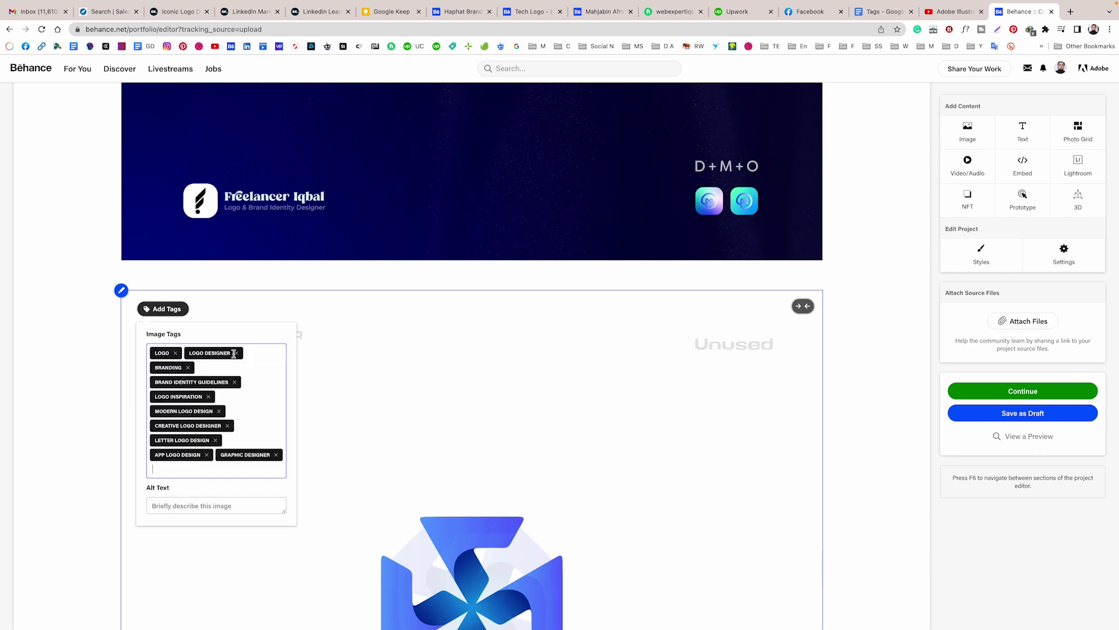
{"action": "scroll", "coordinate": [225, 364], "scroll_direction": "down", "scroll_amount": 5}
{"action": "scroll", "coordinate": [224, 364], "scroll_direction": "down", "scroll_amount": 5}
{"action": "scroll", "coordinate": [224, 364], "scroll_direction": "down", "scroll_amount": 3}
{"action": "left_click", "coordinate": [165, 354]}
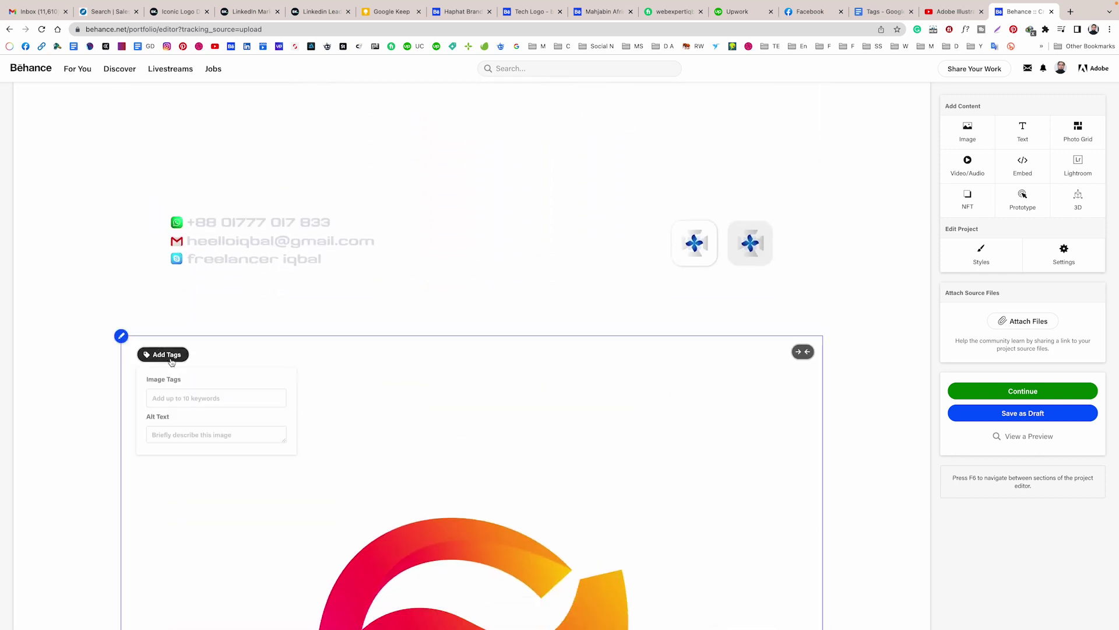
{"action": "key", "text": "ctrl+v"}
{"action": "key", "text": "Return"}
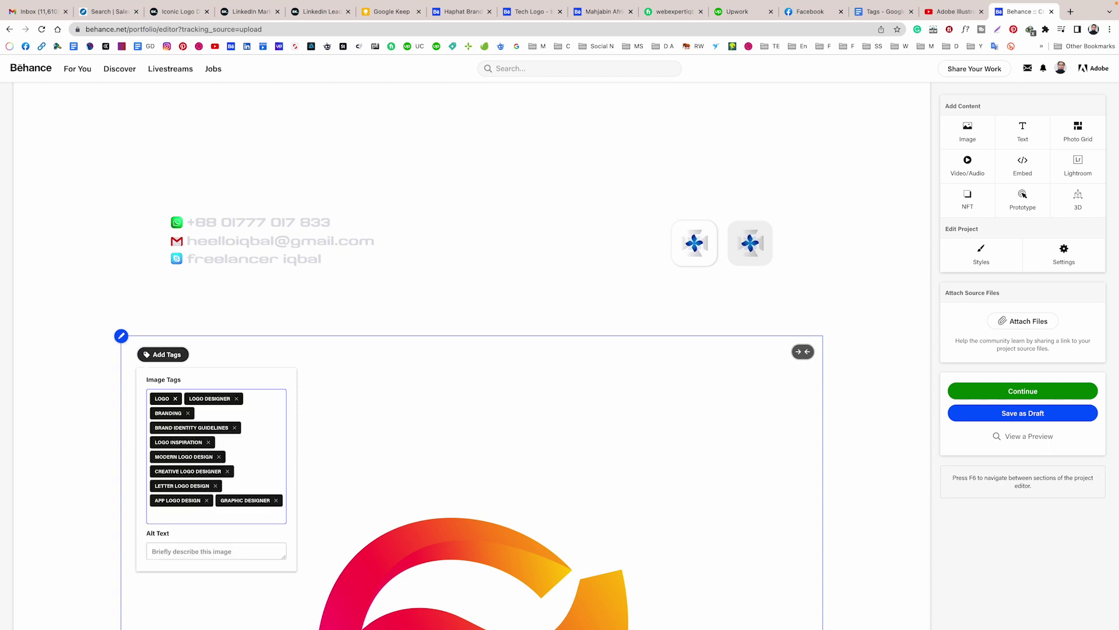
Step: Tag the next images, including Wonavenue, the yellow logo and Optact, with the keyword list
{"action": "scroll", "coordinate": [382, 410], "scroll_direction": "down", "scroll_amount": 5}
{"action": "scroll", "coordinate": [383, 410], "scroll_direction": "down", "scroll_amount": 5}
{"action": "left_click", "coordinate": [164, 303]}
{"action": "key", "text": "ctrl+v"}
{"action": "key", "text": "Return"}
{"action": "scroll", "coordinate": [378, 350], "scroll_direction": "down", "scroll_amount": 3}
{"action": "scroll", "coordinate": [378, 349], "scroll_direction": "down", "scroll_amount": 4}
{"action": "scroll", "coordinate": [375, 353], "scroll_direction": "down", "scroll_amount": 6}
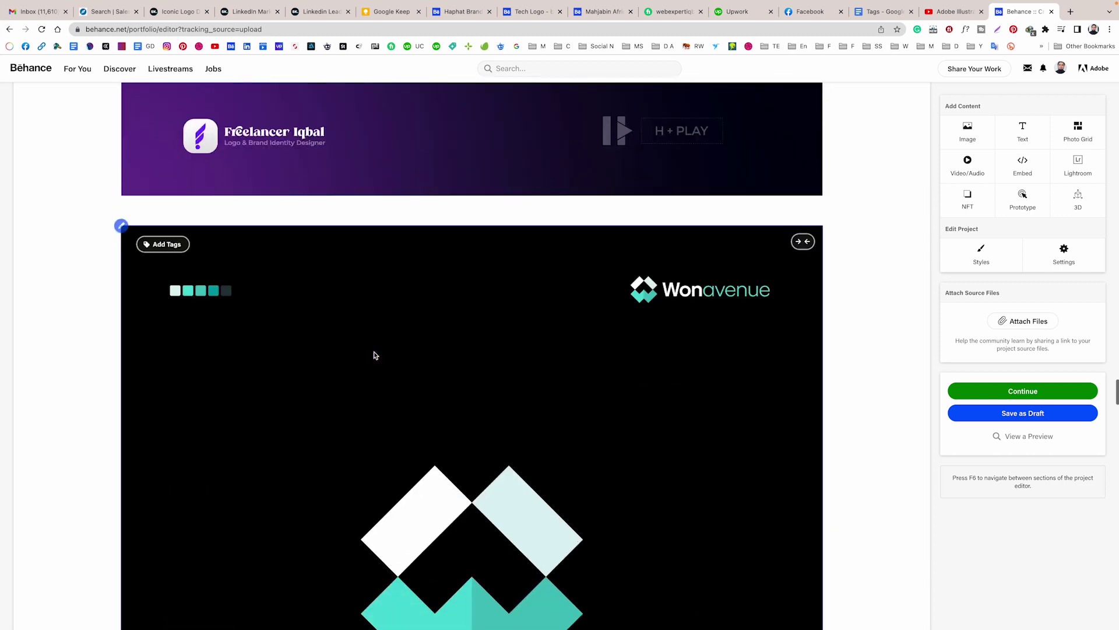
{"action": "left_click", "coordinate": [157, 244]}
{"action": "left_click", "coordinate": [187, 287]}
{"action": "key", "text": "ctrl+v"}
{"action": "key", "text": "Return"}
{"action": "scroll", "coordinate": [401, 325], "scroll_direction": "down", "scroll_amount": 7}
{"action": "scroll", "coordinate": [400, 326], "scroll_direction": "down", "scroll_amount": 4}
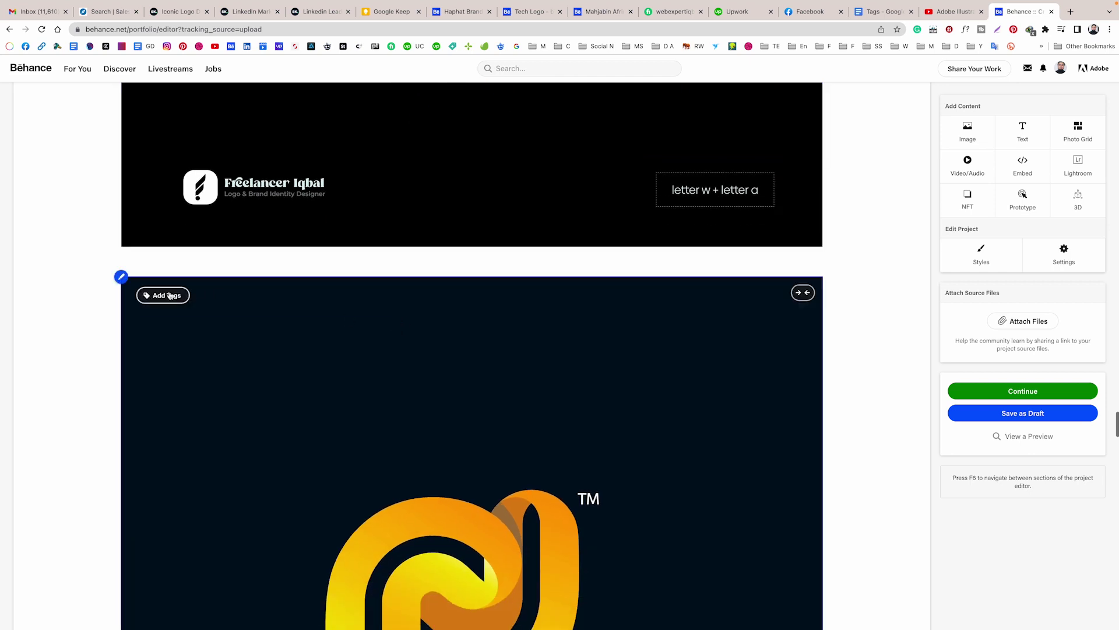
{"action": "left_click", "coordinate": [163, 295]}
{"action": "left_click", "coordinate": [191, 337]}
{"action": "key", "text": "ctrl+v"}
{"action": "key", "text": "Return"}
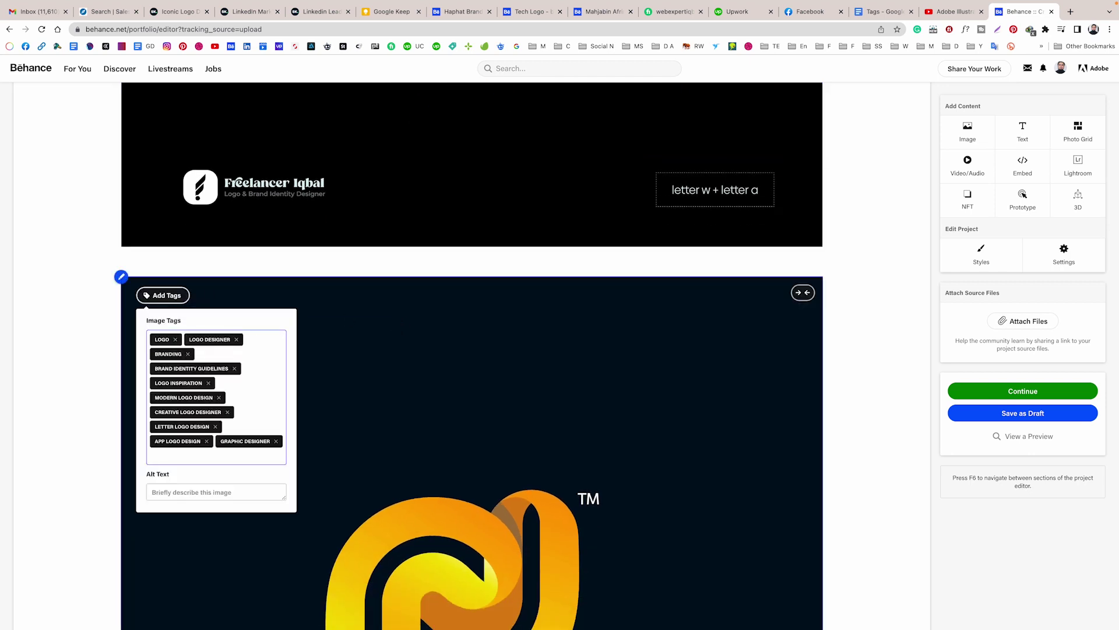
{"action": "scroll", "coordinate": [461, 336], "scroll_direction": "down", "scroll_amount": 7}
{"action": "scroll", "coordinate": [462, 338], "scroll_direction": "down", "scroll_amount": 2}
{"action": "scroll", "coordinate": [461, 337], "scroll_direction": "down", "scroll_amount": 6}
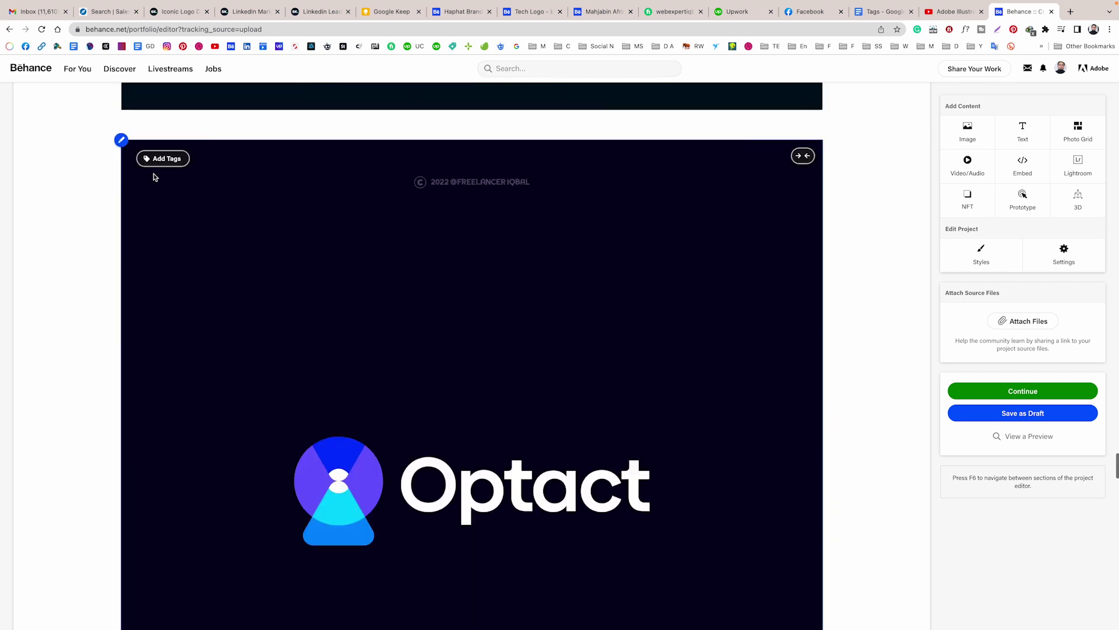
{"action": "left_click", "coordinate": [162, 158]}
{"action": "left_click", "coordinate": [199, 203]}
{"action": "key", "text": "ctrl+v"}
{"action": "key", "text": "Return"}
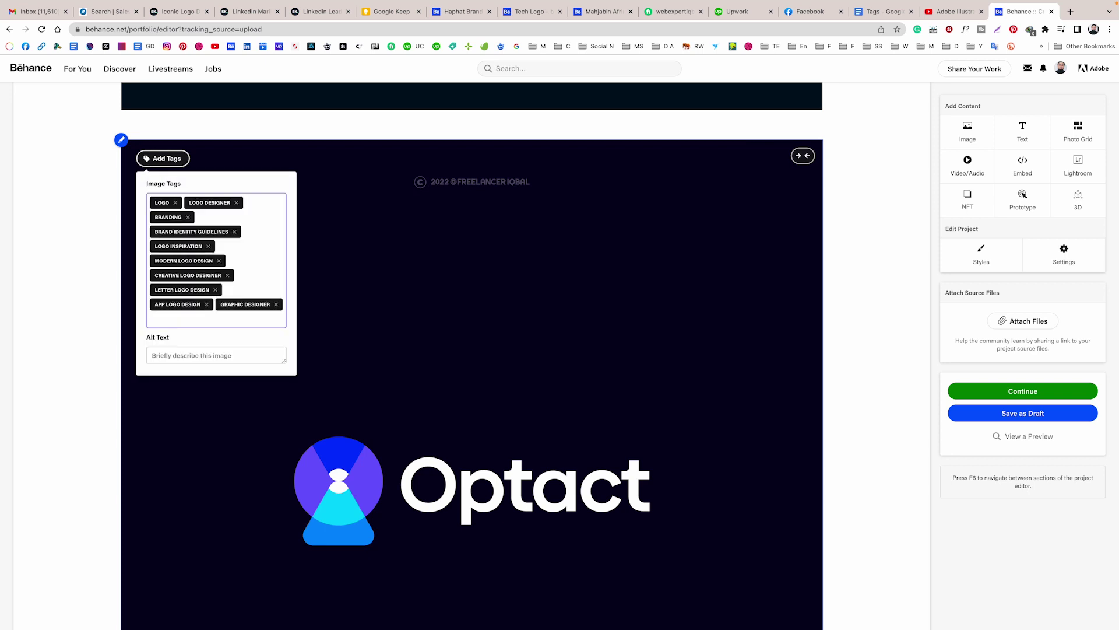
{"action": "scroll", "coordinate": [400, 245], "scroll_direction": "down", "scroll_amount": 4}
{"action": "scroll", "coordinate": [401, 246], "scroll_direction": "down", "scroll_amount": 5}
{"action": "scroll", "coordinate": [401, 246], "scroll_direction": "down", "scroll_amount": 2}
{"action": "left_click", "coordinate": [162, 252]}
{"action": "left_click", "coordinate": [221, 295]}
{"action": "key", "text": "ctrl+v"}
Step: Paste the keyword list as tags on the remaining images, including upgrow and yastract
{"action": "scroll", "coordinate": [459, 295], "scroll_direction": "down", "scroll_amount": 3}
{"action": "scroll", "coordinate": [457, 297], "scroll_direction": "down", "scroll_amount": 3}
{"action": "scroll", "coordinate": [408, 297], "scroll_direction": "down", "scroll_amount": 3}
{"action": "left_click", "coordinate": [163, 323]}
{"action": "left_click", "coordinate": [193, 367]}
{"action": "key", "text": "ctrl+v"}
{"action": "scroll", "coordinate": [427, 327], "scroll_direction": "down", "scroll_amount": 5}
{"action": "scroll", "coordinate": [457, 317], "scroll_direction": "down", "scroll_amount": 5}
{"action": "scroll", "coordinate": [457, 317], "scroll_direction": "down", "scroll_amount": 2}
{"action": "scroll", "coordinate": [459, 319], "scroll_direction": "down", "scroll_amount": 3}
{"action": "left_click", "coordinate": [165, 187]}
{"action": "left_click", "coordinate": [190, 230]}
{"action": "key", "text": "ctrl+v"}
{"action": "scroll", "coordinate": [548, 262], "scroll_direction": "down", "scroll_amount": 3}
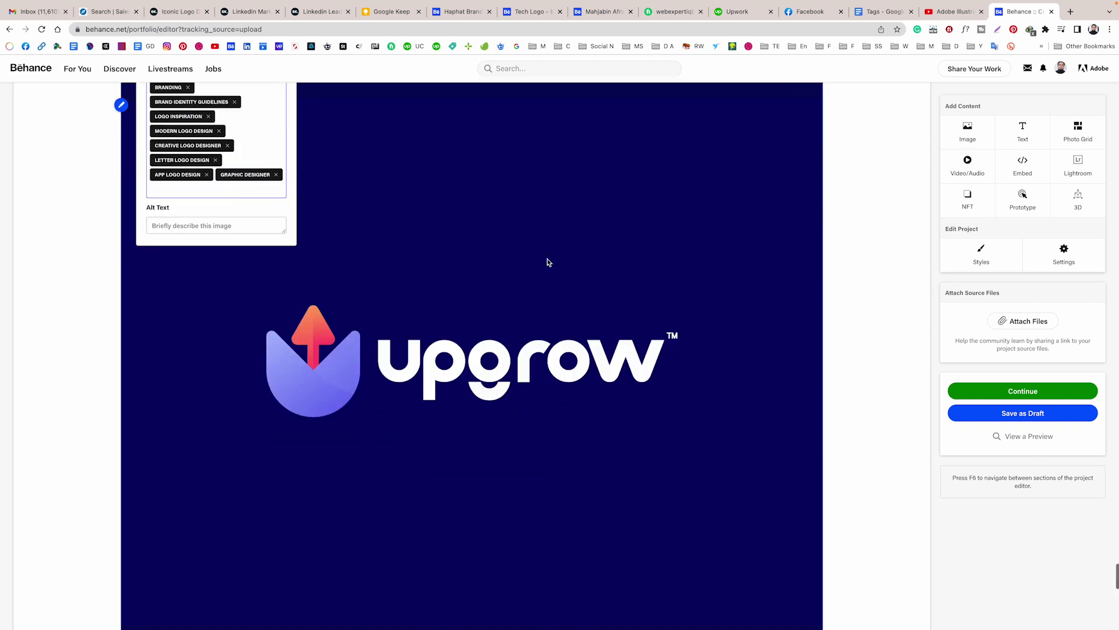
{"action": "scroll", "coordinate": [548, 262], "scroll_direction": "down", "scroll_amount": 7}
{"action": "scroll", "coordinate": [548, 262], "scroll_direction": "down", "scroll_amount": 2}
{"action": "left_click", "coordinate": [164, 207]}
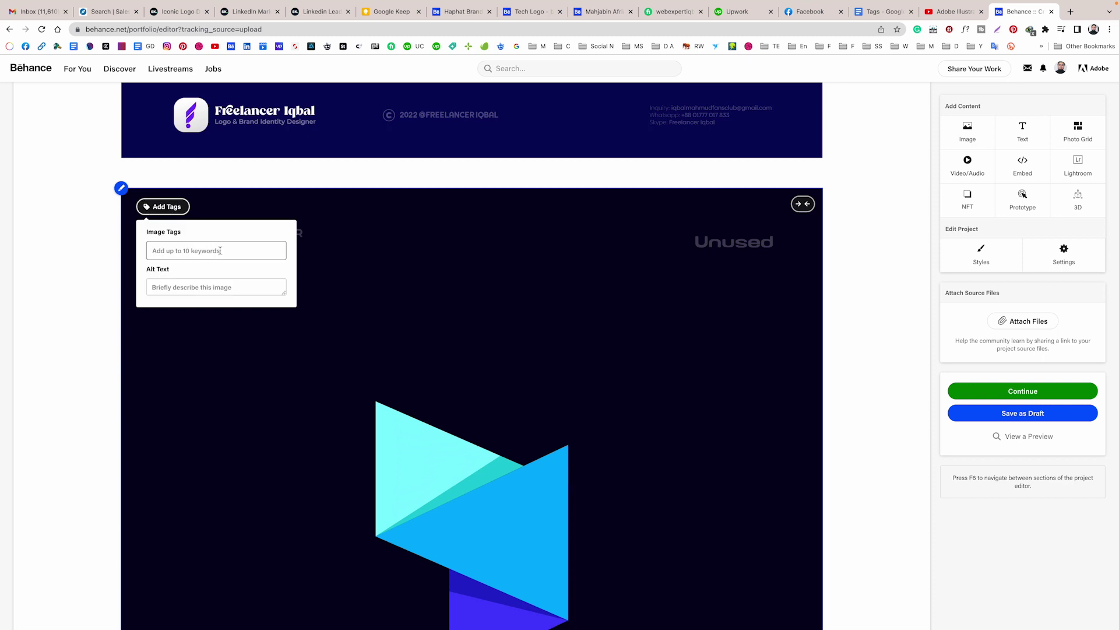
{"action": "key", "text": "ctrl+v"}
{"action": "key", "text": "Return"}
Step: Review the tagged images and continue to the project's publish settings
{"action": "scroll", "coordinate": [524, 275], "scroll_direction": "down", "scroll_amount": 5}
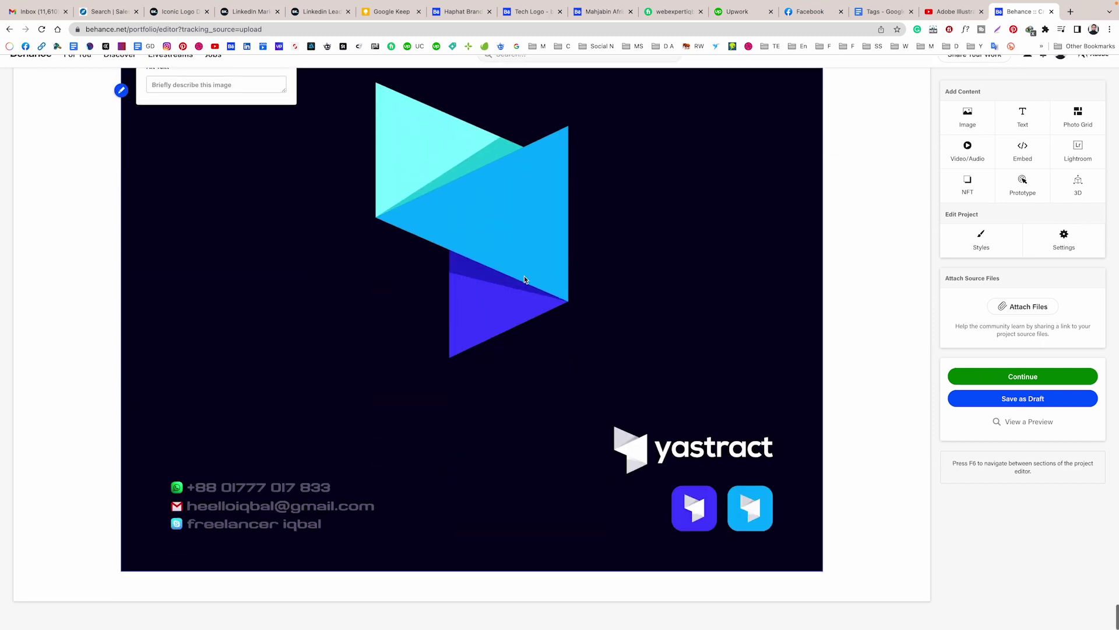
{"action": "scroll", "coordinate": [754, 350], "scroll_direction": "up", "scroll_amount": 2}
{"action": "scroll", "coordinate": [756, 348], "scroll_direction": "up", "scroll_amount": 5}
{"action": "scroll", "coordinate": [757, 350], "scroll_direction": "up", "scroll_amount": 6}
{"action": "scroll", "coordinate": [757, 350], "scroll_direction": "up", "scroll_amount": 7}
{"action": "scroll", "coordinate": [757, 350], "scroll_direction": "down", "scroll_amount": 2}
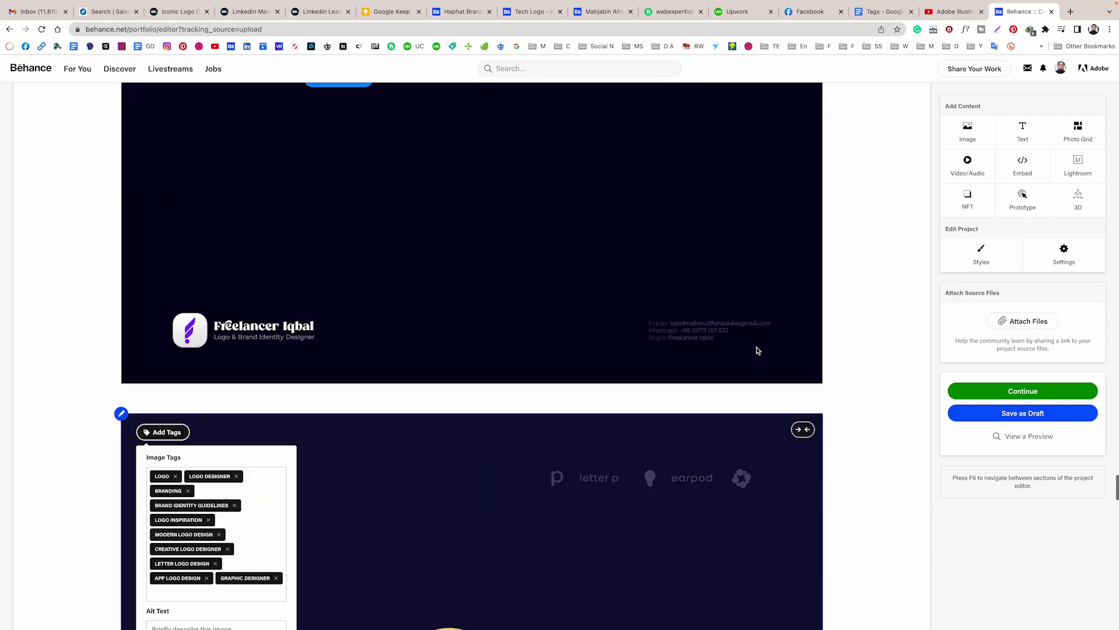
{"action": "scroll", "coordinate": [757, 349], "scroll_direction": "down", "scroll_amount": 5}
{"action": "scroll", "coordinate": [756, 350], "scroll_direction": "down", "scroll_amount": 4}
{"action": "scroll", "coordinate": [757, 349], "scroll_direction": "down", "scroll_amount": 10}
{"action": "scroll", "coordinate": [756, 350], "scroll_direction": "up", "scroll_amount": 10}
{"action": "scroll", "coordinate": [757, 350], "scroll_direction": "up", "scroll_amount": 8}
{"action": "scroll", "coordinate": [757, 350], "scroll_direction": "up", "scroll_amount": 3}
{"action": "scroll", "coordinate": [756, 350], "scroll_direction": "up", "scroll_amount": 8}
{"action": "scroll", "coordinate": [757, 350], "scroll_direction": "up", "scroll_amount": 8}
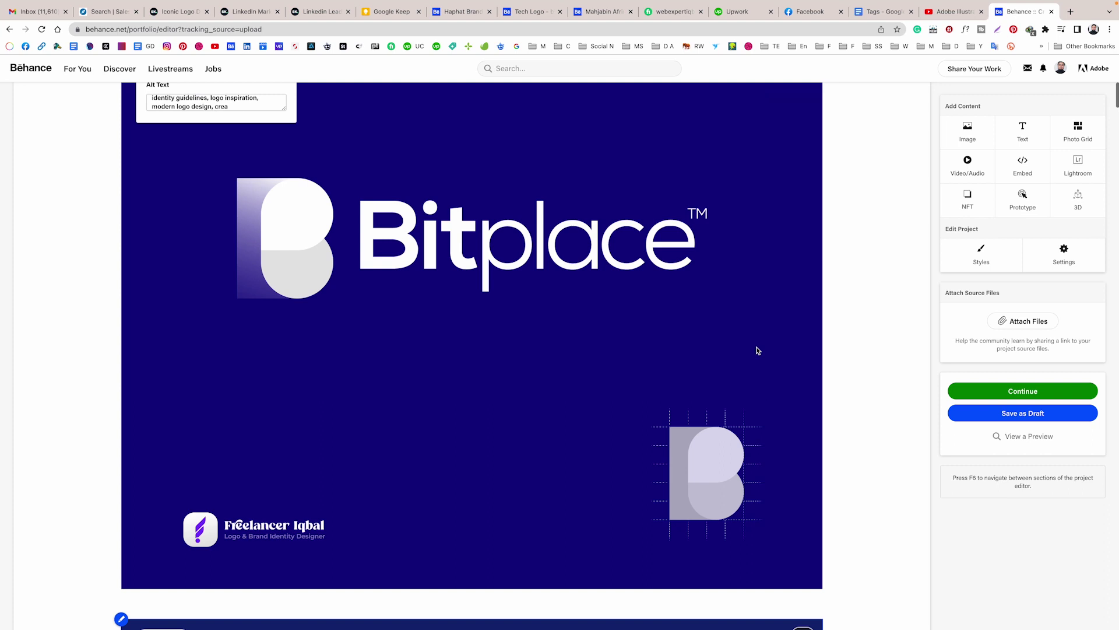
{"action": "scroll", "coordinate": [756, 350], "scroll_direction": "up", "scroll_amount": 8}
{"action": "scroll", "coordinate": [761, 345], "scroll_direction": "up", "scroll_amount": 2}
{"action": "left_click", "coordinate": [1017, 394]}
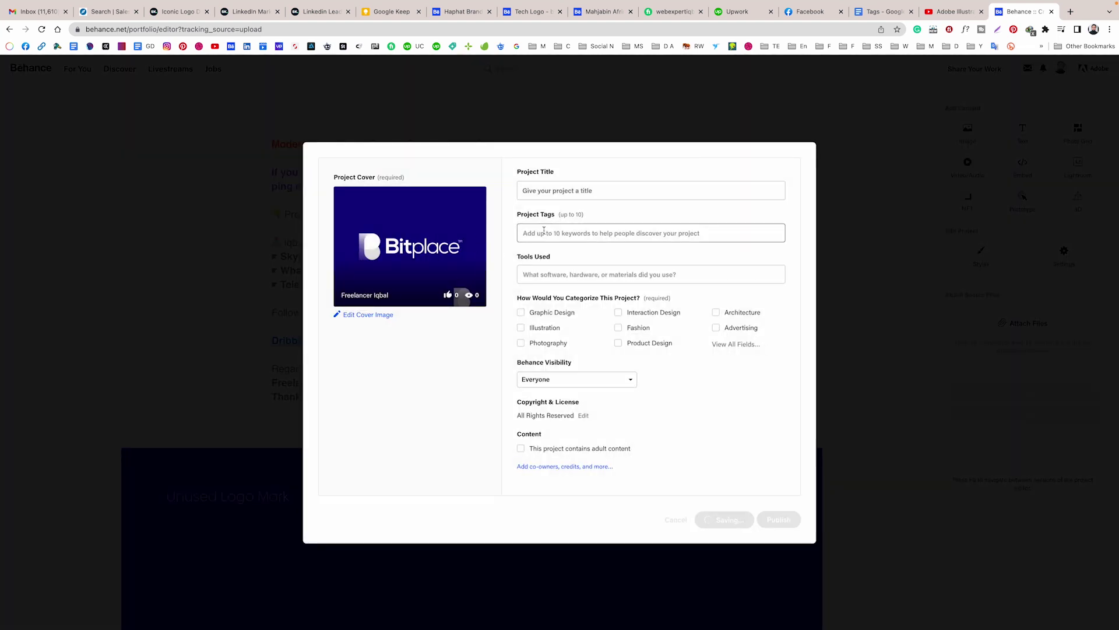
{"action": "left_click", "coordinate": [356, 315]}
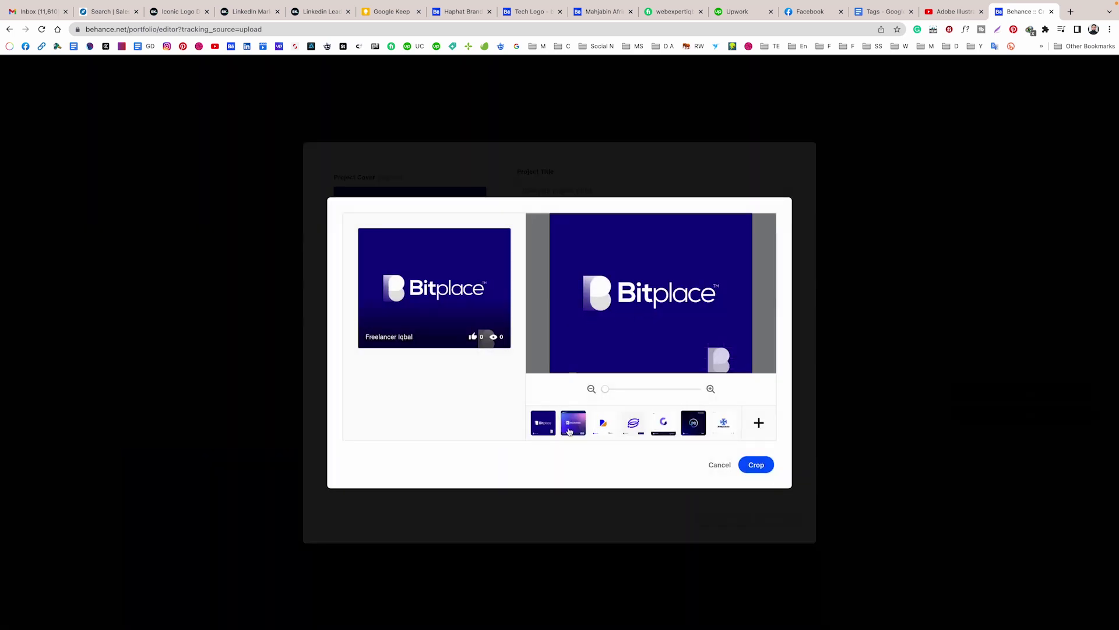
{"action": "left_click", "coordinate": [577, 430]}
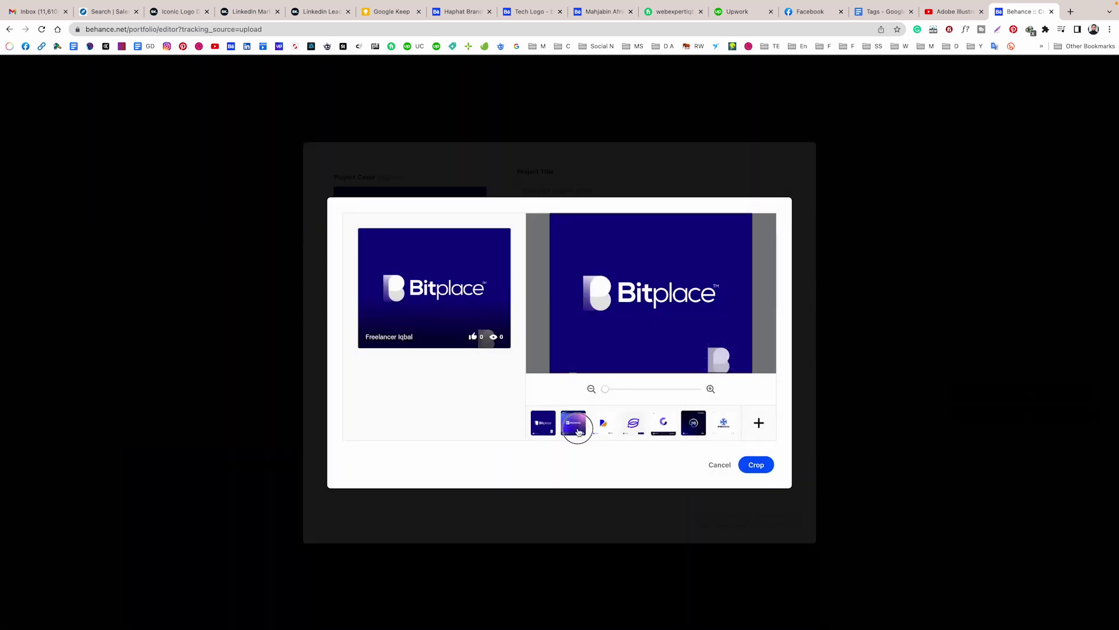
{"action": "left_click", "coordinate": [758, 424]}
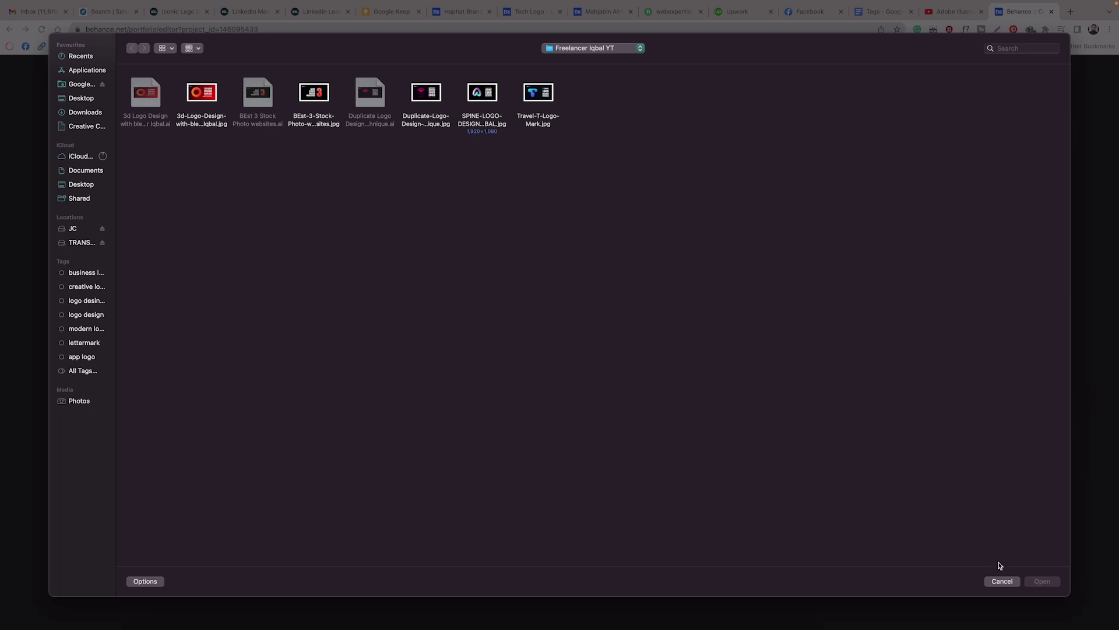
{"action": "left_click", "coordinate": [1002, 582]}
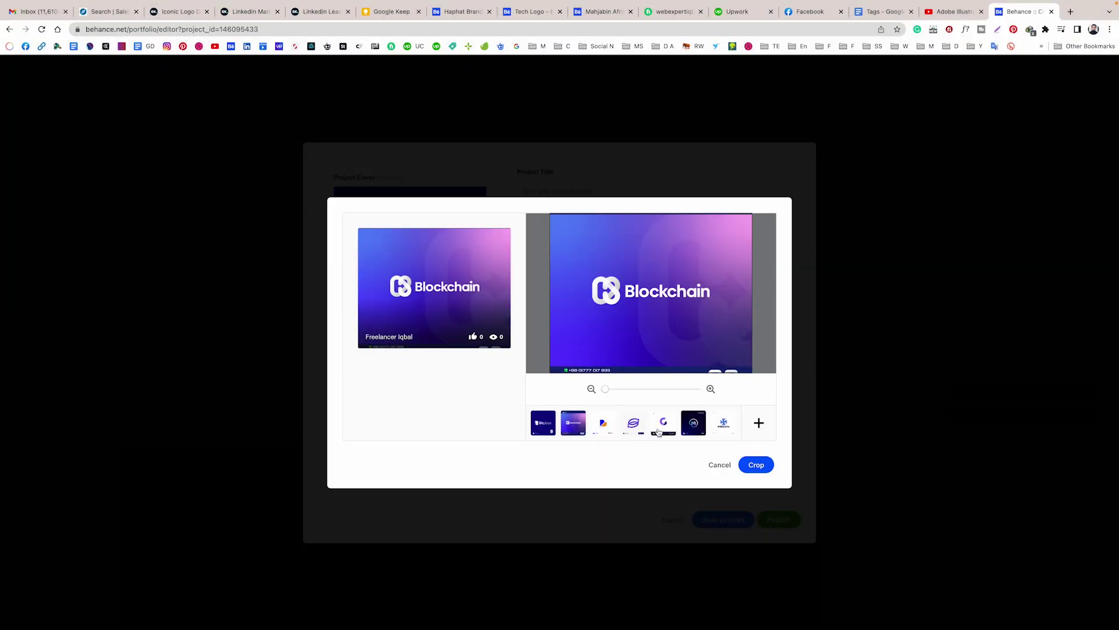
{"action": "left_click", "coordinate": [691, 429]}
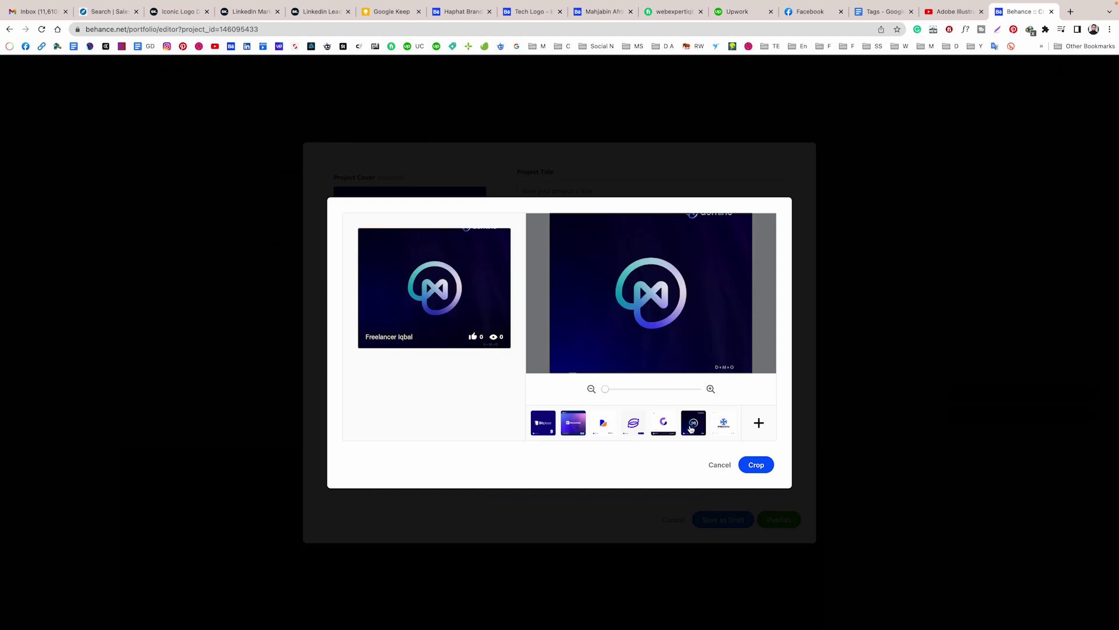
{"action": "left_click", "coordinate": [578, 425]}
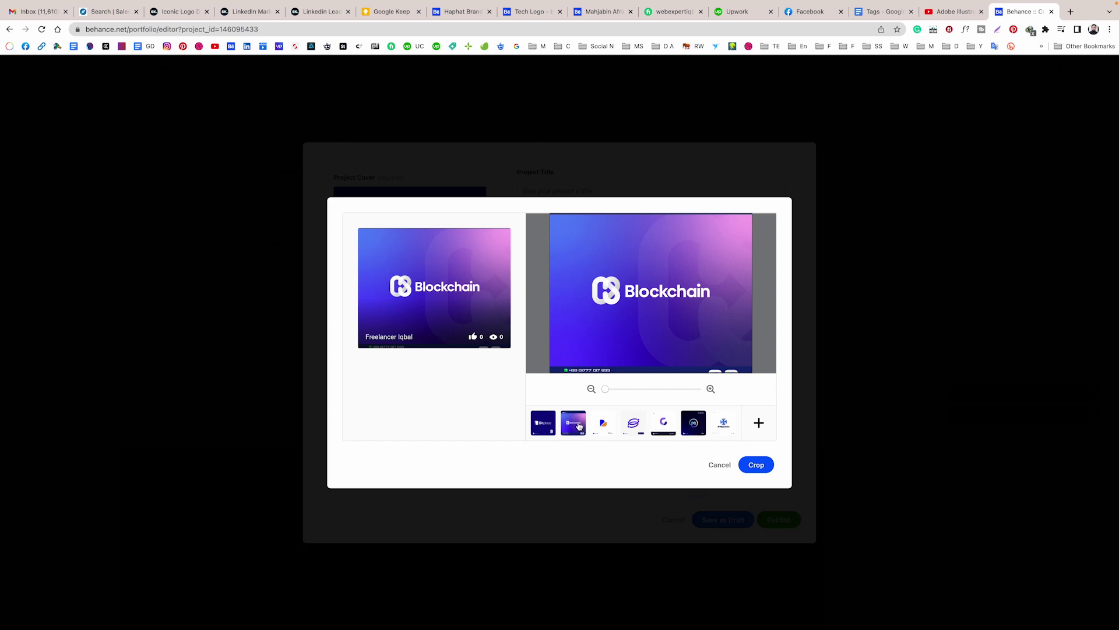
{"action": "left_click", "coordinate": [544, 428]}
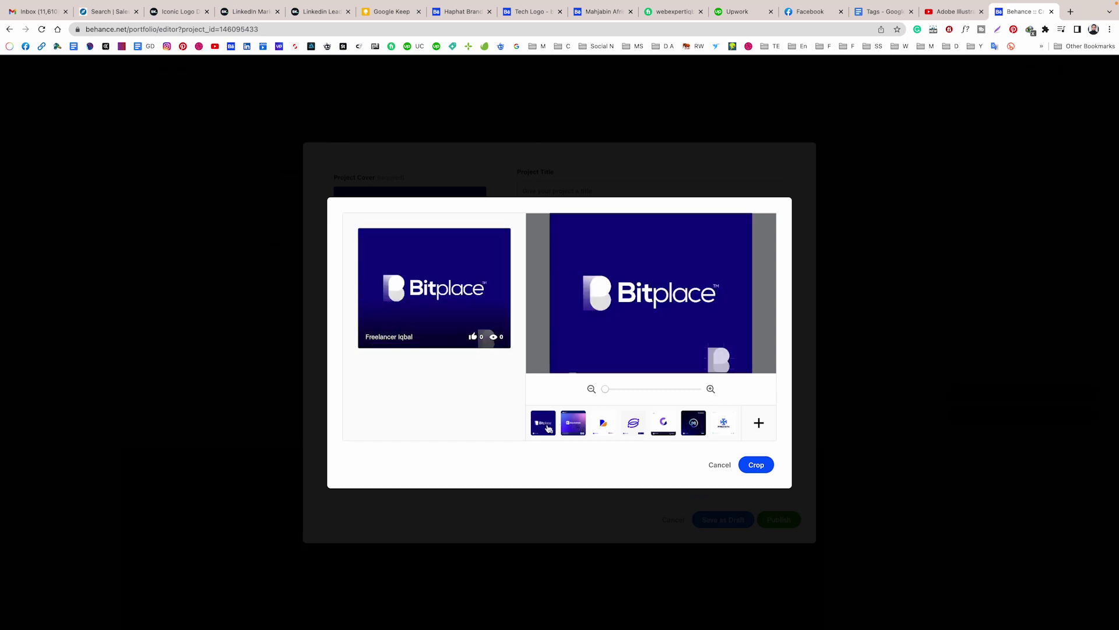
{"action": "left_click", "coordinate": [569, 426]}
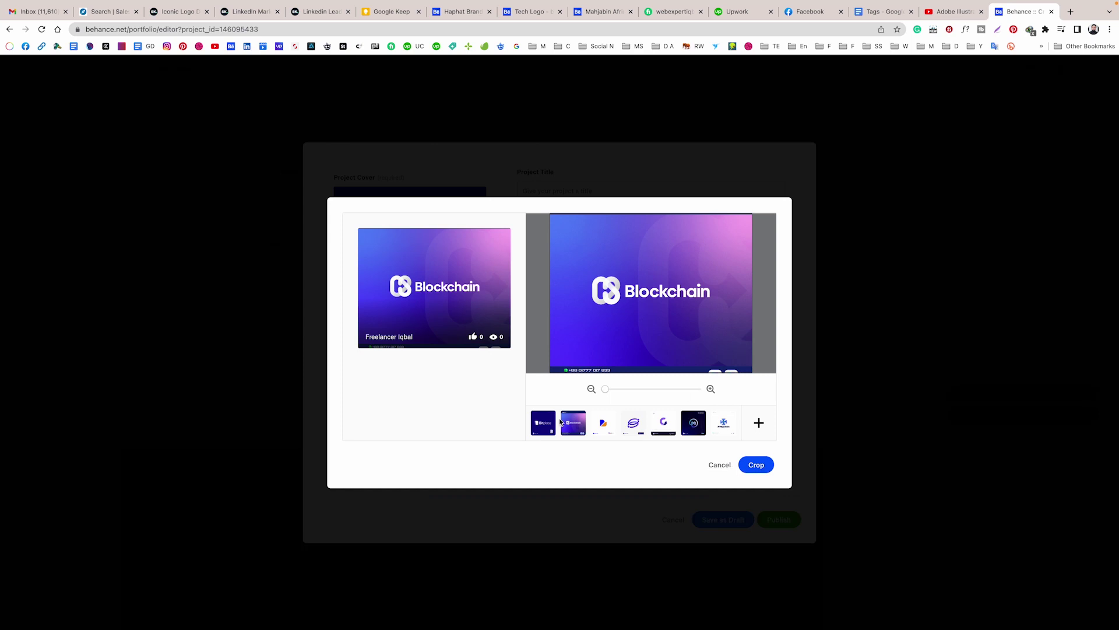
{"action": "left_click", "coordinate": [720, 464]}
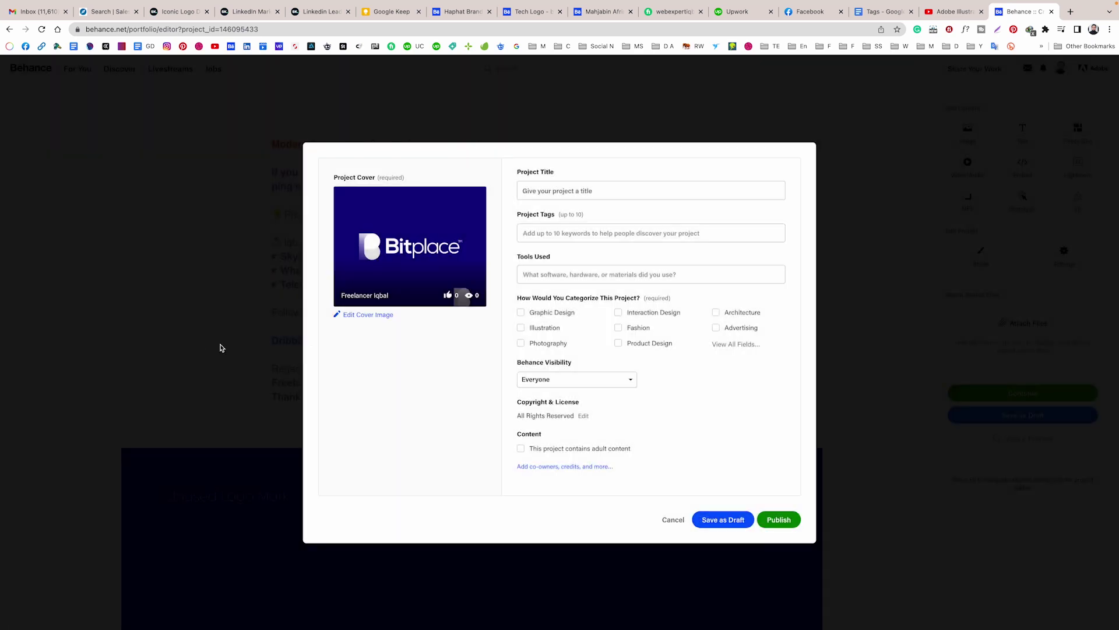
Step: Title the project 'Modern Blockchain Brand Logo Design Collection Unused' and begin entering the tag 'logo'
{"action": "left_click", "coordinate": [559, 191]}
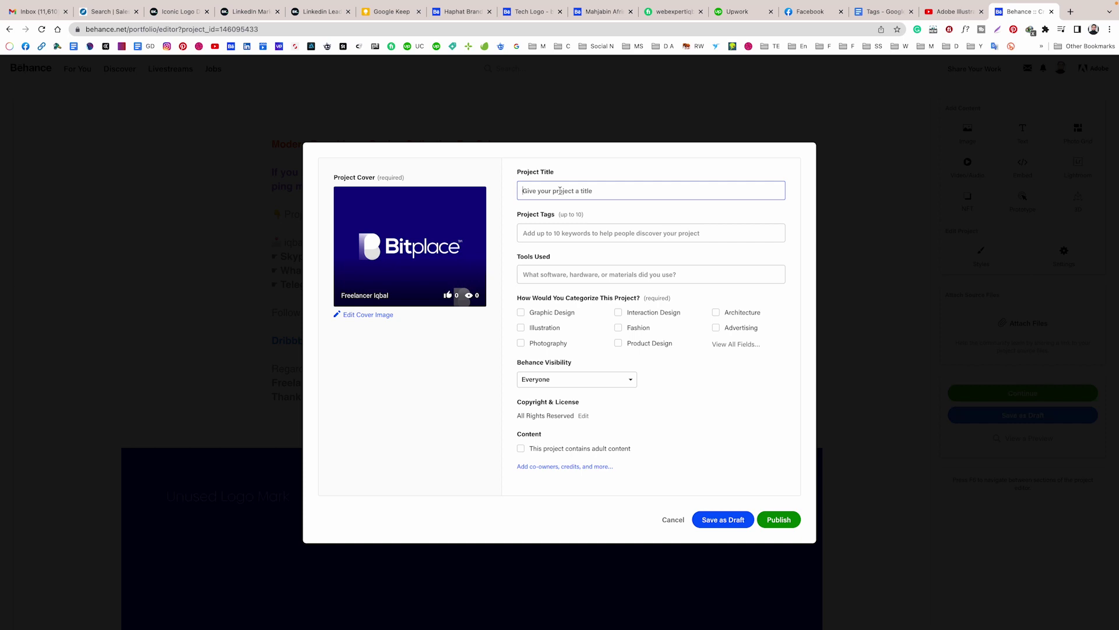
{"action": "type", "text": "Modrn"}
{"action": "key", "text": "BackSpace"}
{"action": "key", "text": "BackSpace"}
{"action": "type", "text": "ern Blockchain Brand Logo Design Collection Unused"}
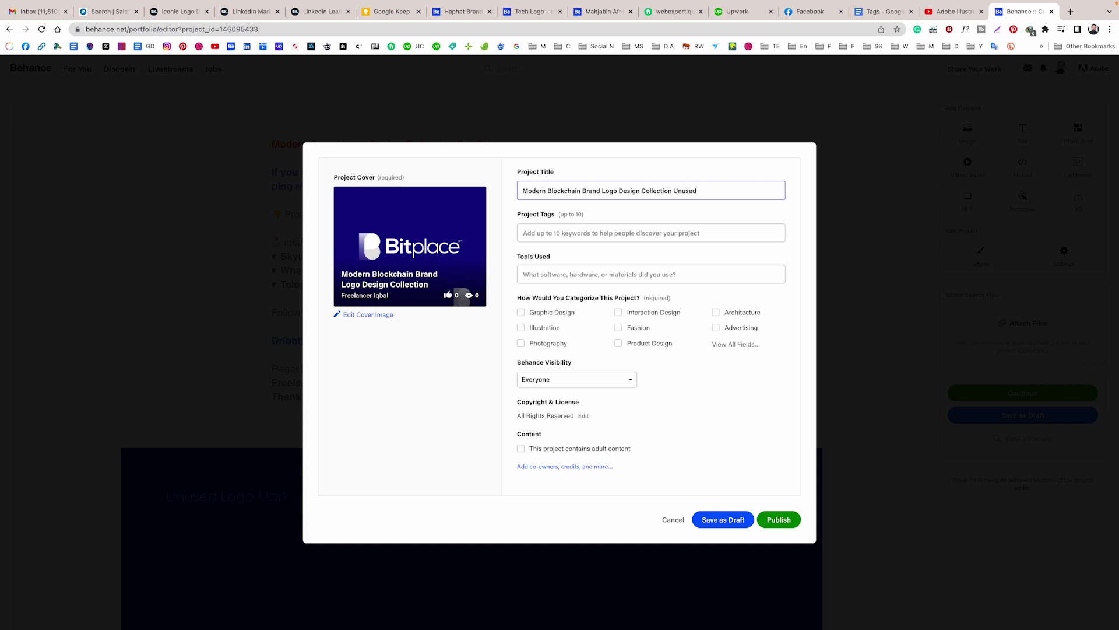
{"action": "left_click", "coordinate": [524, 233]}
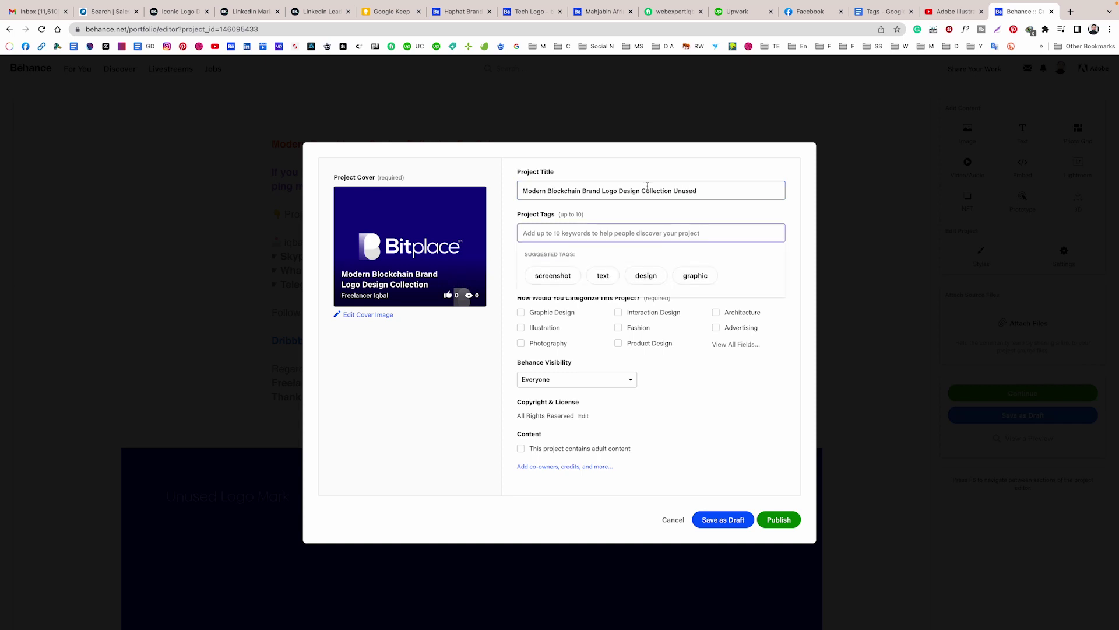
{"action": "type", "text": "logo"}
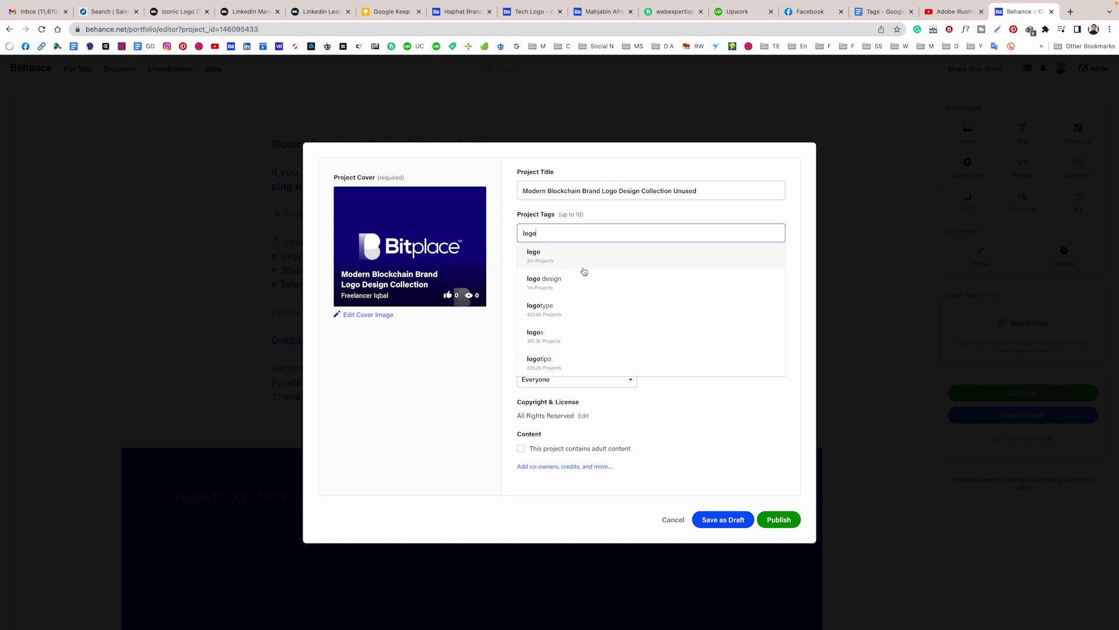
Step: Add the tags logo, logo design, branding and brand identity
{"action": "left_click", "coordinate": [557, 265]}
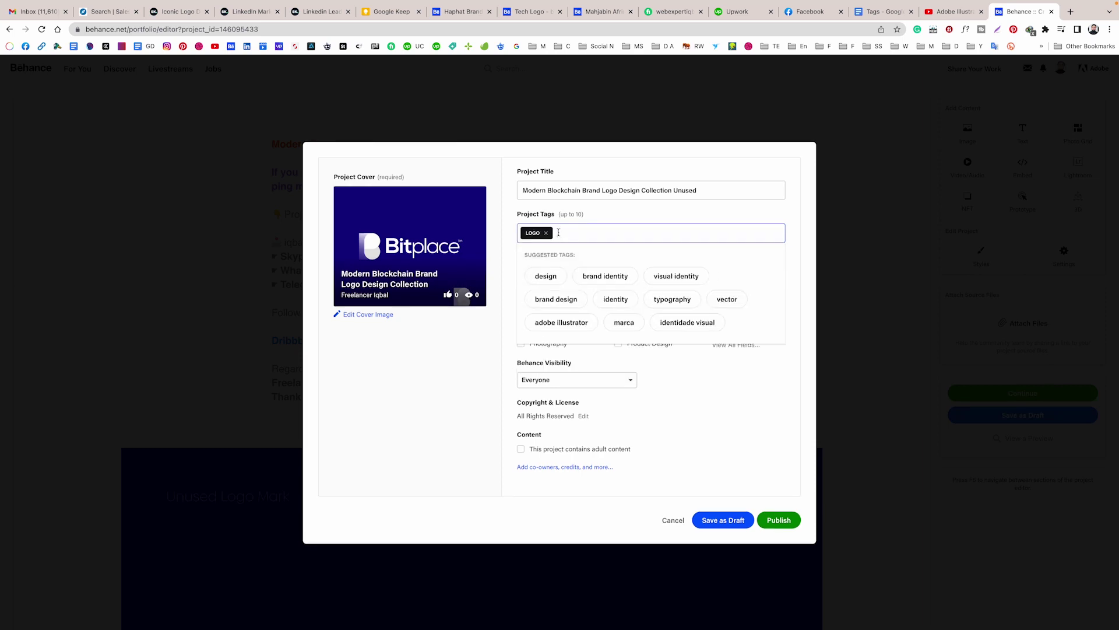
{"action": "type", "text": "log"}
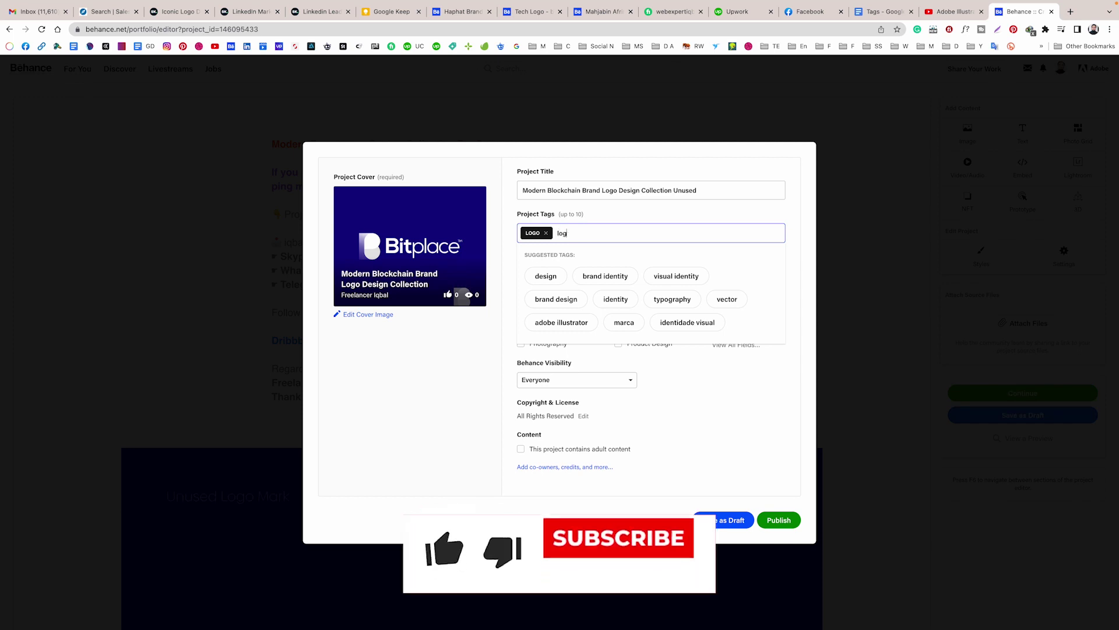
{"action": "type", "text": "o"}
{"action": "left_click", "coordinate": [574, 255]}
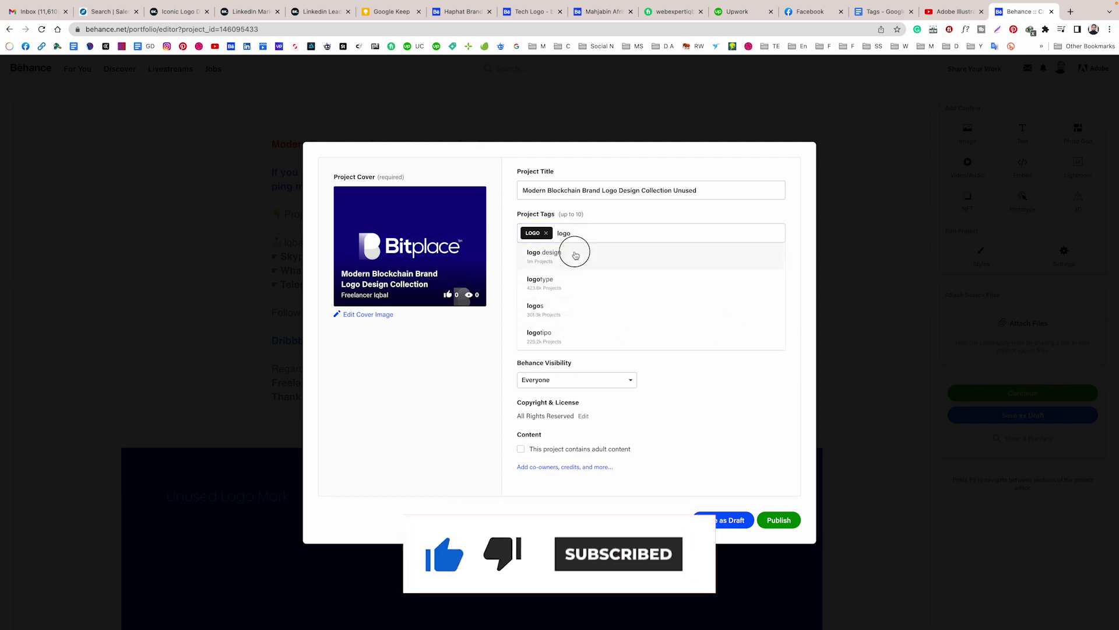
{"action": "type", "text": "logo"}
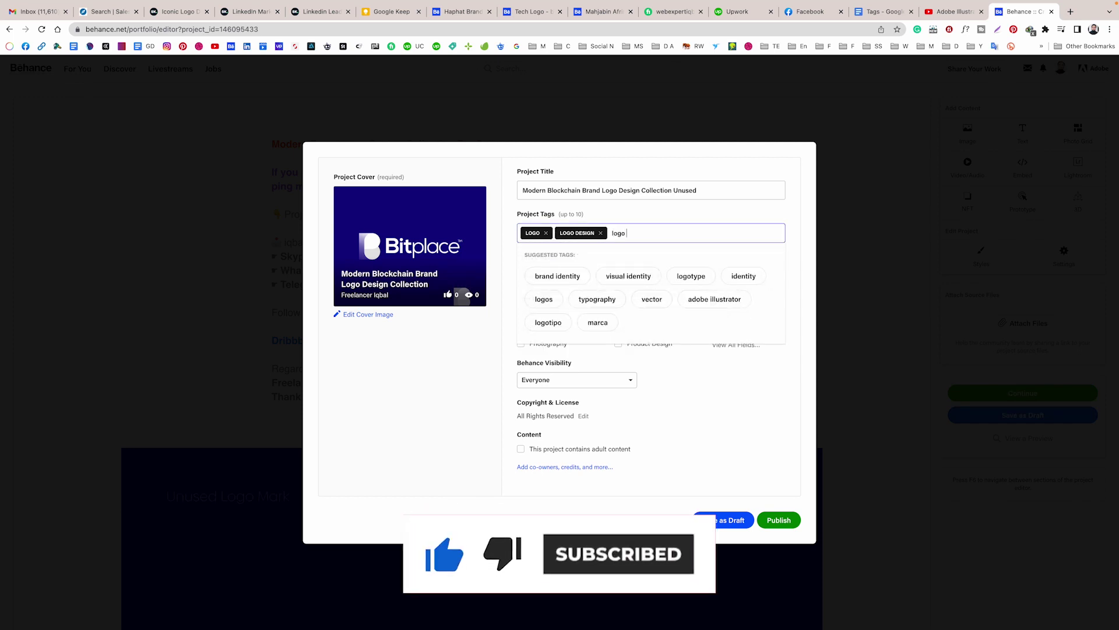
{"action": "type", "text": " co"}
{"action": "type", "text": "tion"}
{"action": "left_click", "coordinate": [577, 257]}
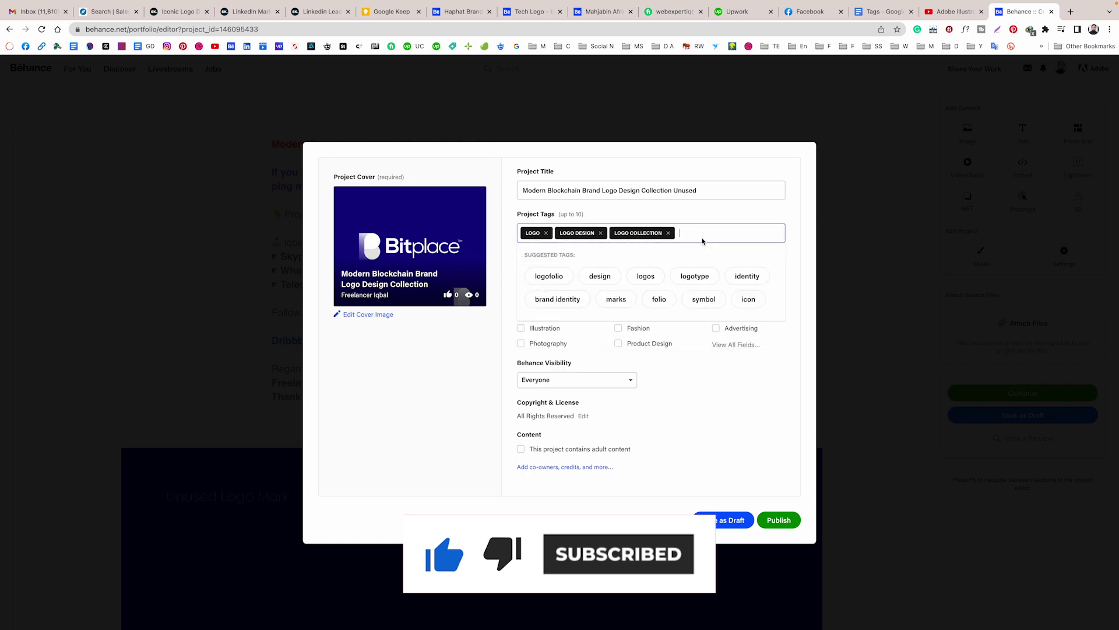
{"action": "type", "text": "modern logo"}
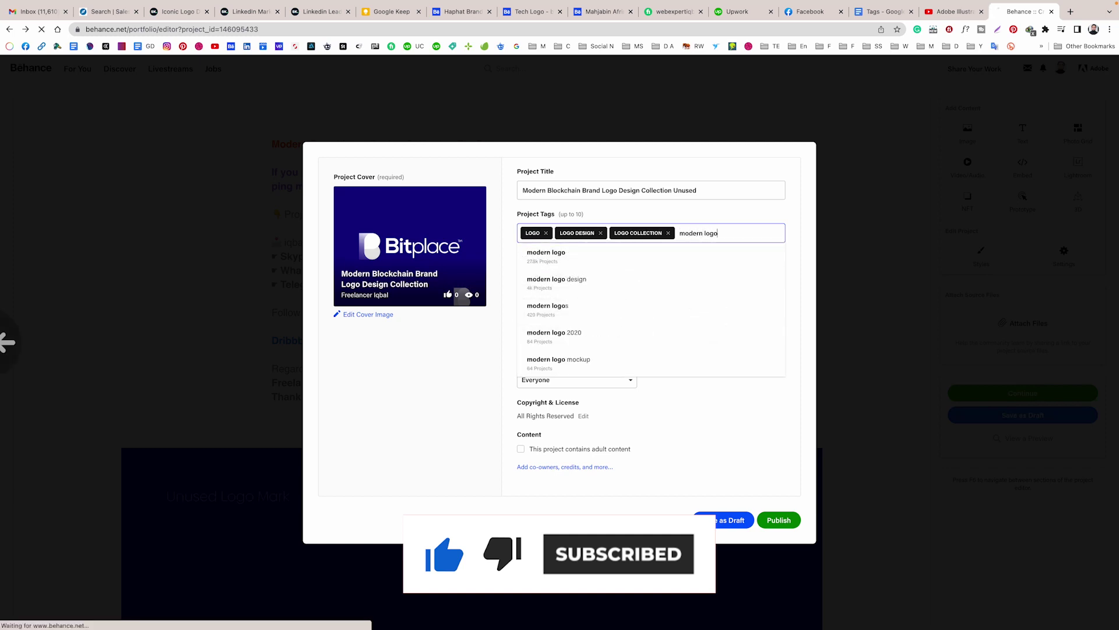
{"action": "type", "text": "logo d"}
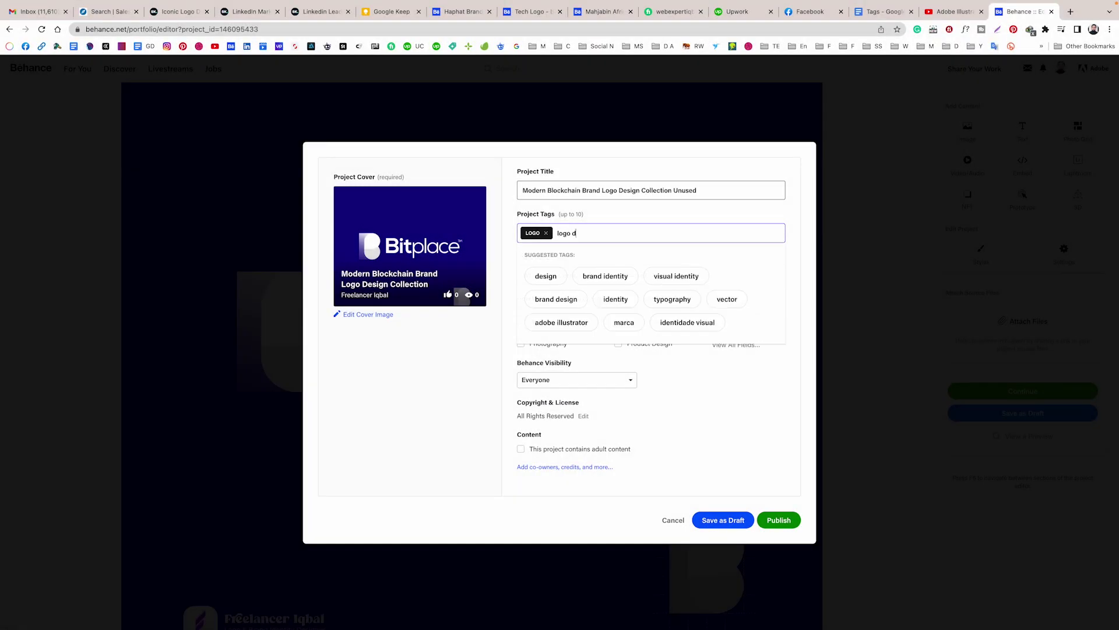
{"action": "type", "text": "bran"}
{"action": "key", "text": "Return"}
{"action": "type", "text": "branding"}
{"action": "key", "text": "Return"}
{"action": "type", "text": "brand ide3nt"}
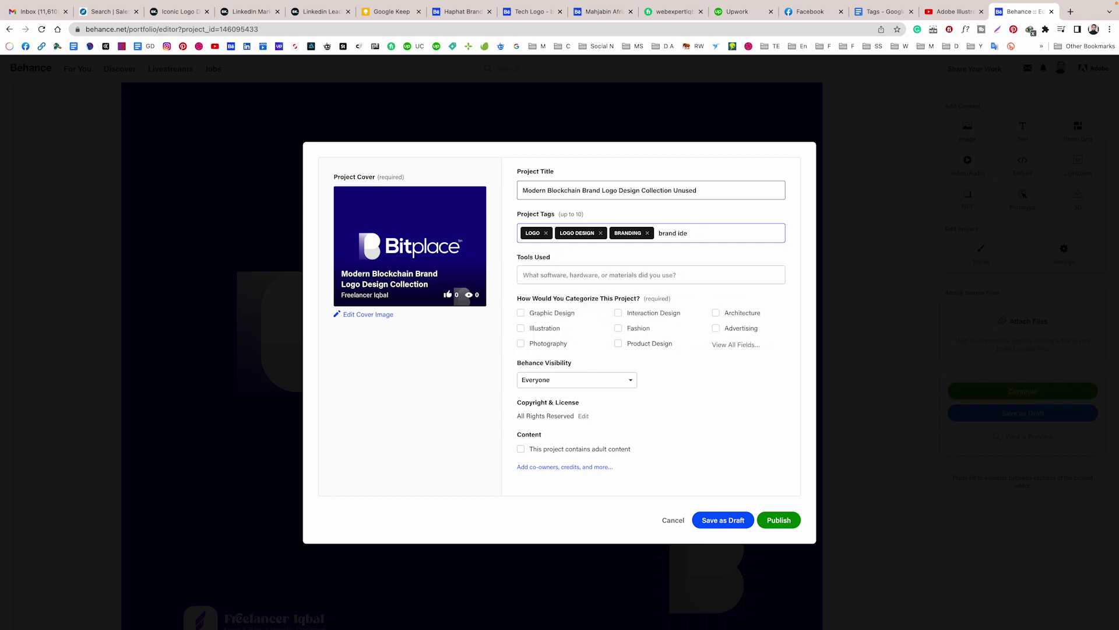
{"action": "key", "text": "Return"}
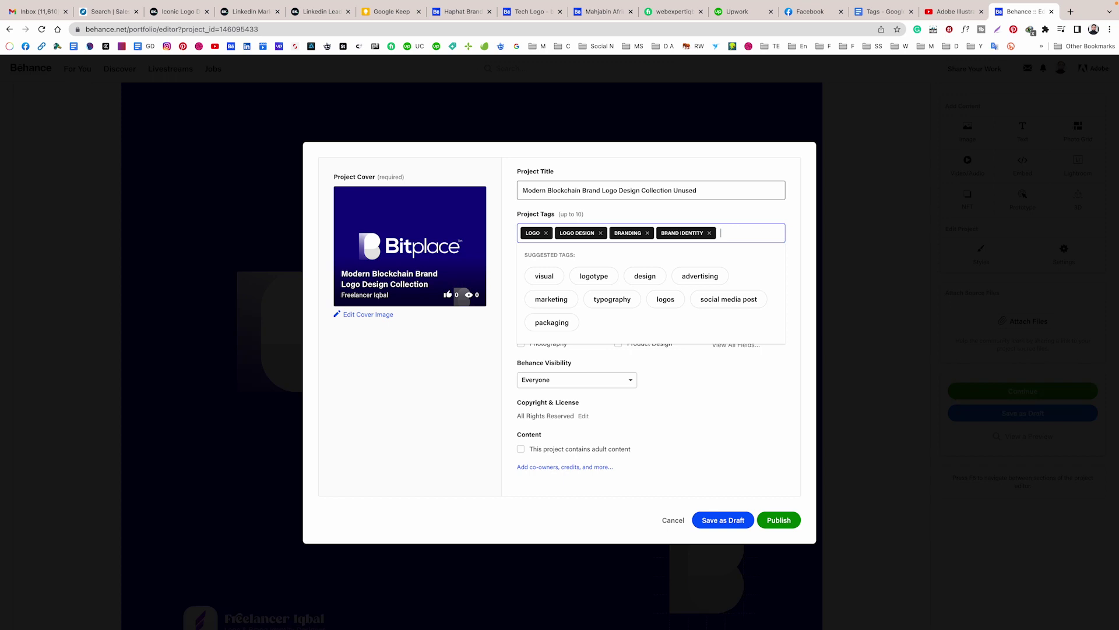
Step: Add the suggested tags typography, visual identity, brand design, logo designer, logos and logofolio
{"action": "left_click", "coordinate": [612, 299]}
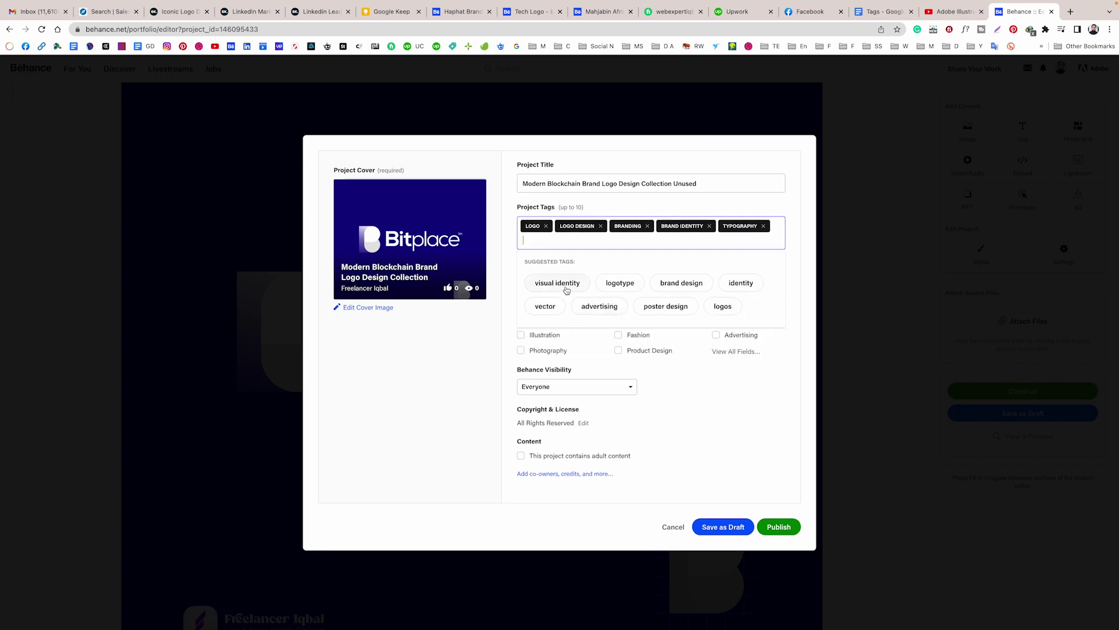
{"action": "left_click", "coordinate": [564, 286]}
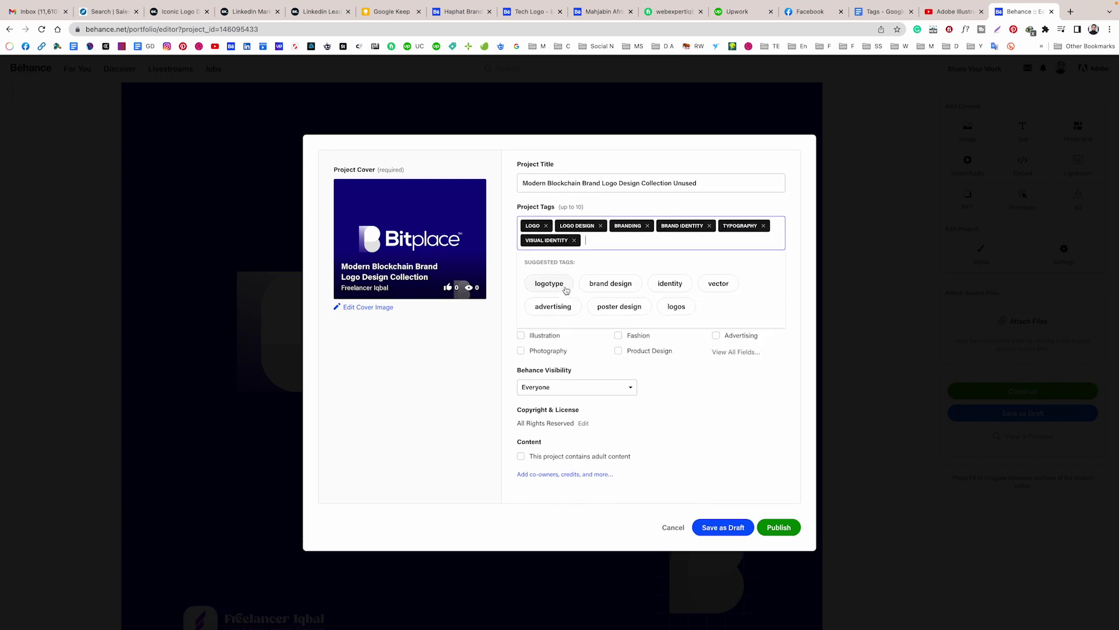
{"action": "left_click", "coordinate": [616, 294]}
{"action": "left_click", "coordinate": [556, 306]}
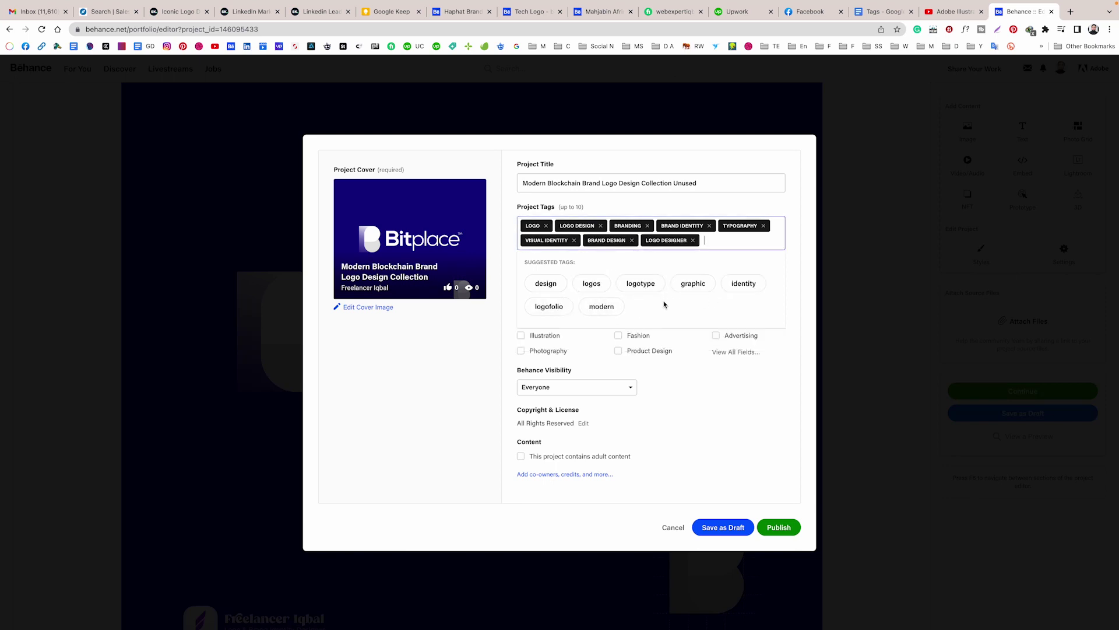
{"action": "left_click", "coordinate": [596, 286]}
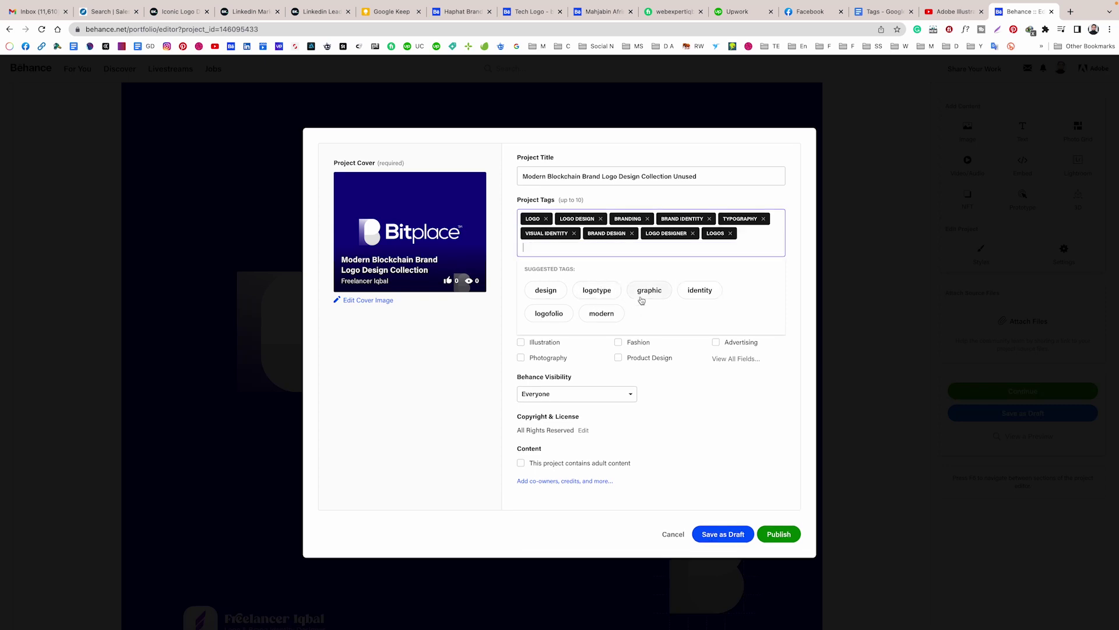
{"action": "left_click", "coordinate": [554, 313]}
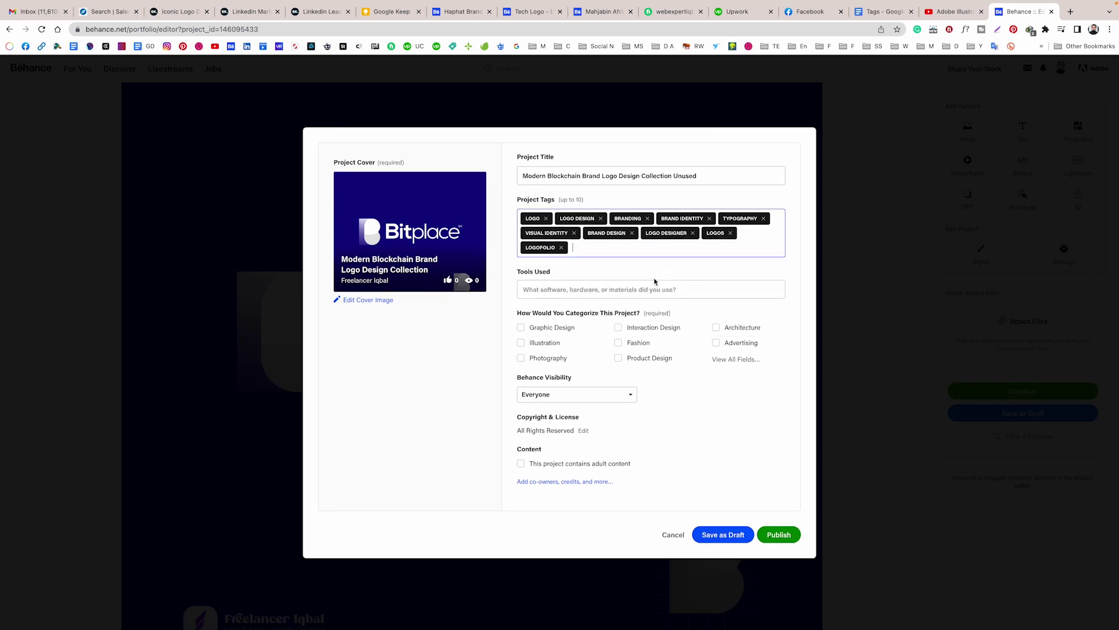
Step: List Adobe Illustrator and Adobe Photoshop as the tools used
{"action": "left_click", "coordinate": [556, 288]}
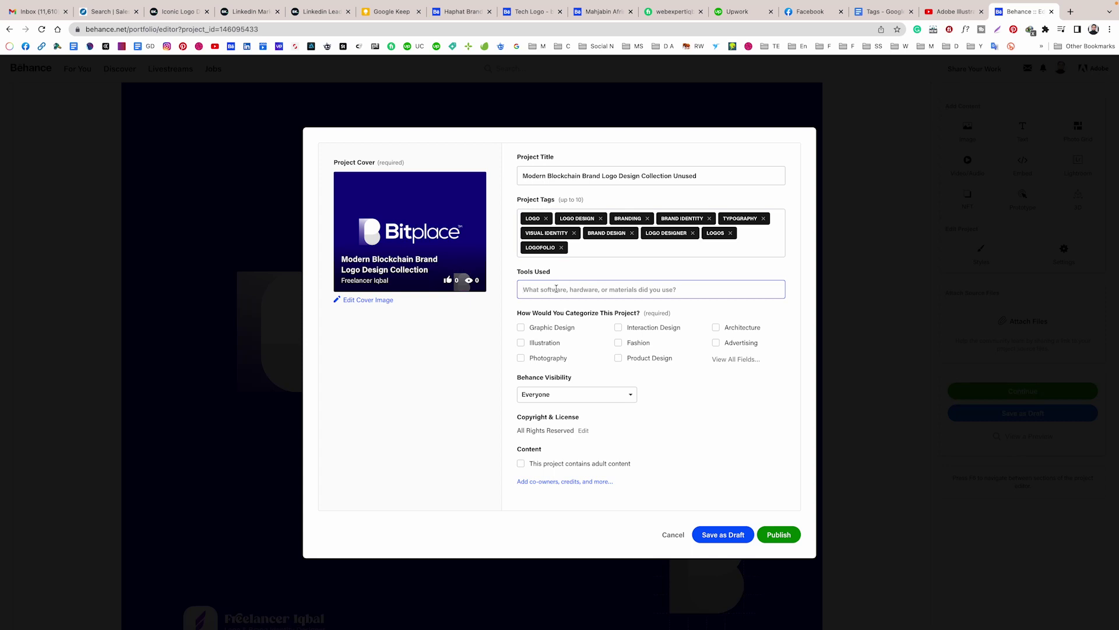
{"action": "type", "text": "adobe"}
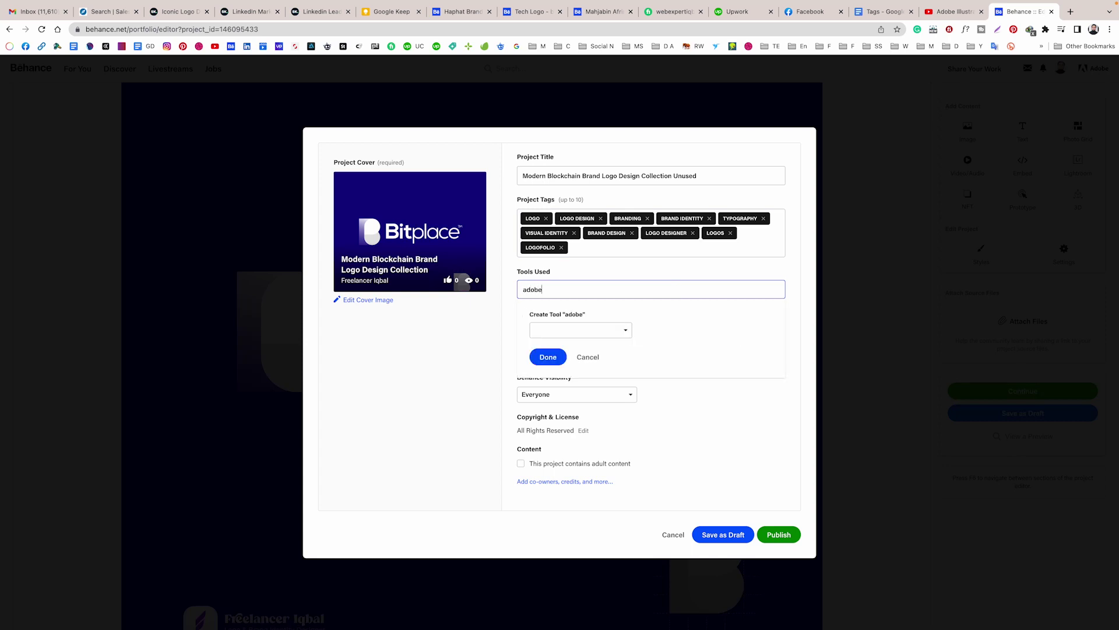
{"action": "left_click", "coordinate": [534, 320]}
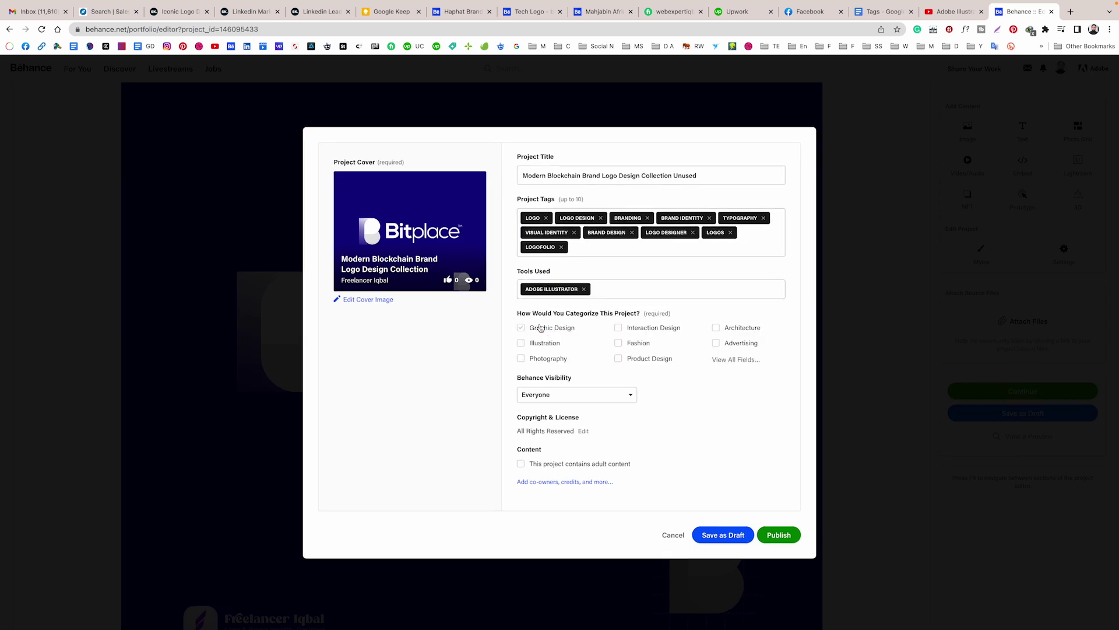
{"action": "left_click", "coordinate": [612, 289]}
{"action": "type", "text": "adobe"}
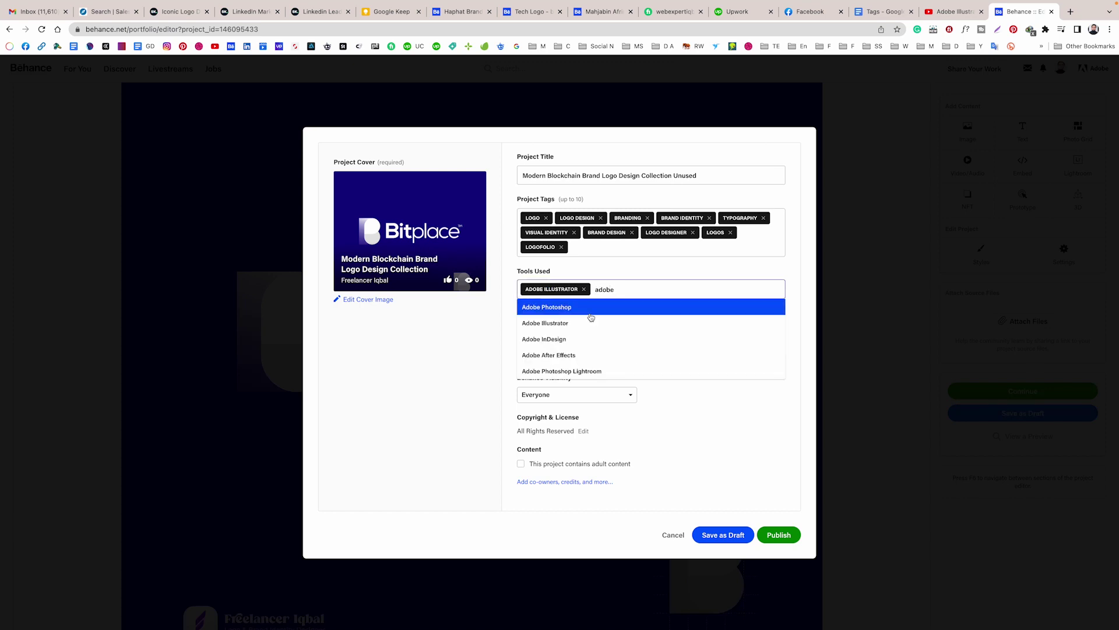
{"action": "left_click", "coordinate": [587, 307]}
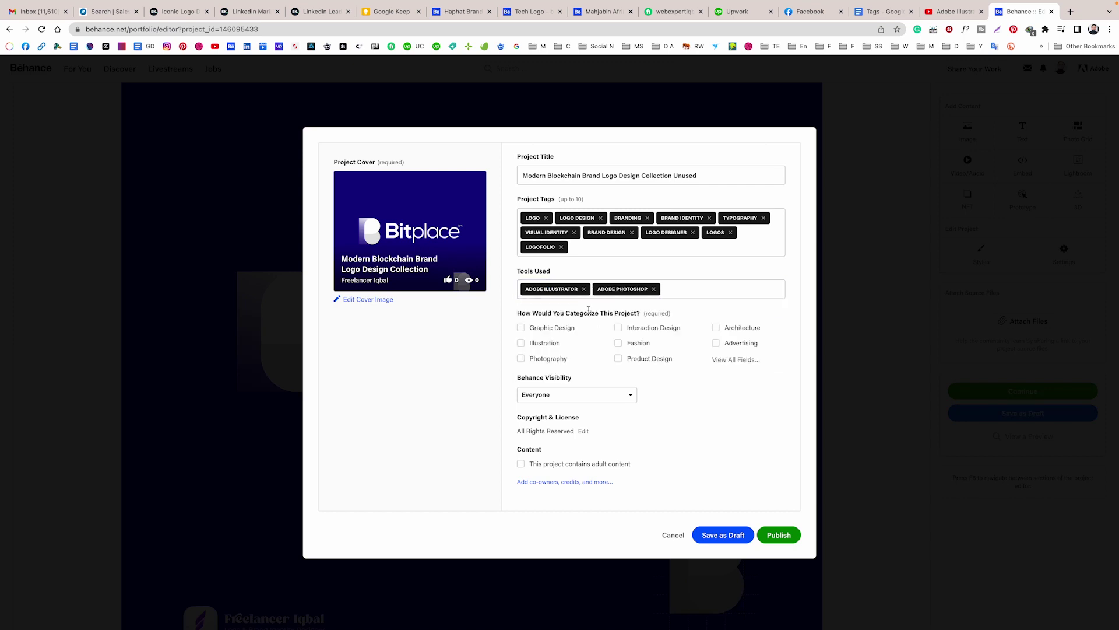
Step: Categorise the project under Graphic Design, Branding and Logo Design
{"action": "left_click", "coordinate": [538, 327]}
{"action": "left_click", "coordinate": [725, 362]}
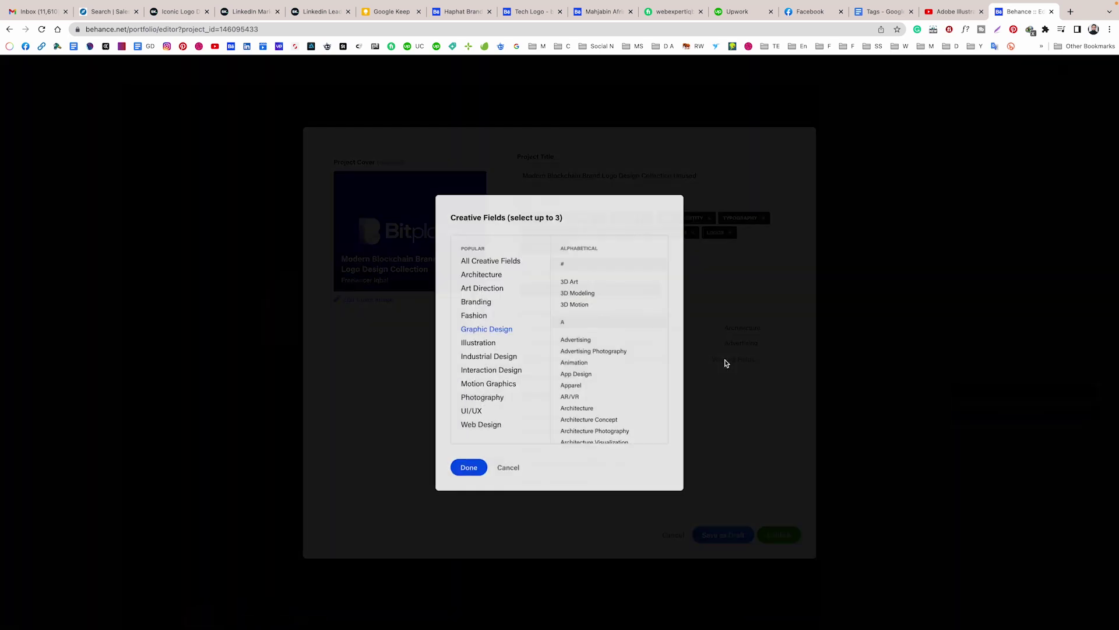
{"action": "left_click", "coordinate": [475, 301]}
{"action": "scroll", "coordinate": [618, 382], "scroll_direction": "down", "scroll_amount": 10}
{"action": "scroll", "coordinate": [618, 383], "scroll_direction": "down", "scroll_amount": 10}
{"action": "scroll", "coordinate": [618, 382], "scroll_direction": "down", "scroll_amount": 10}
{"action": "left_click", "coordinate": [595, 327]}
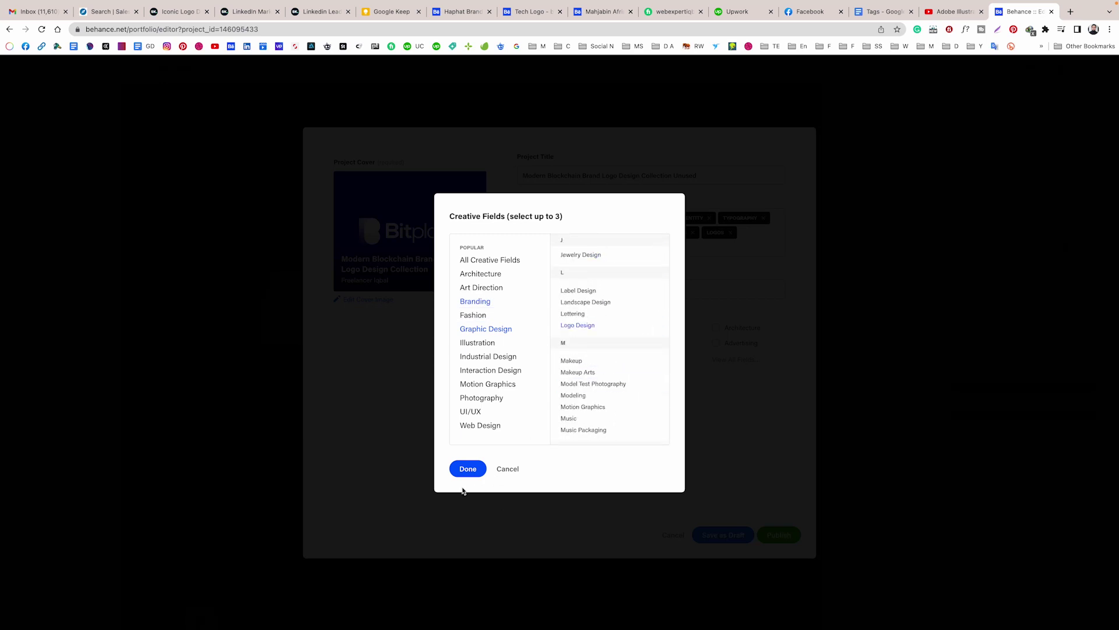
{"action": "left_click", "coordinate": [466, 468]}
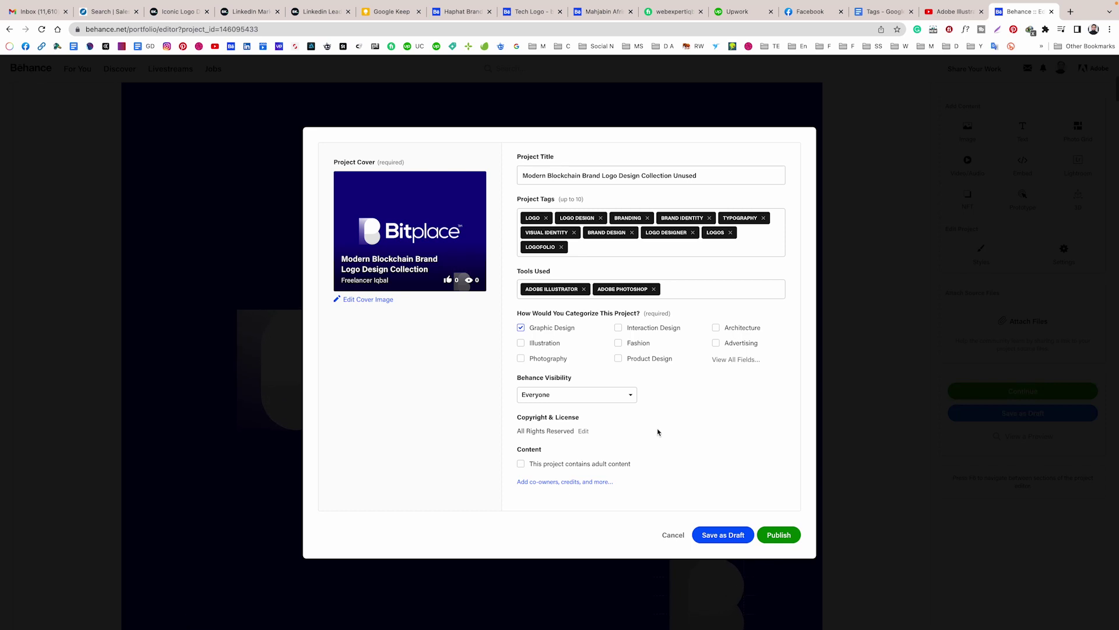
Step: Write a project description inviting logo and visual identity design enquiries
{"action": "left_click", "coordinate": [565, 482]}
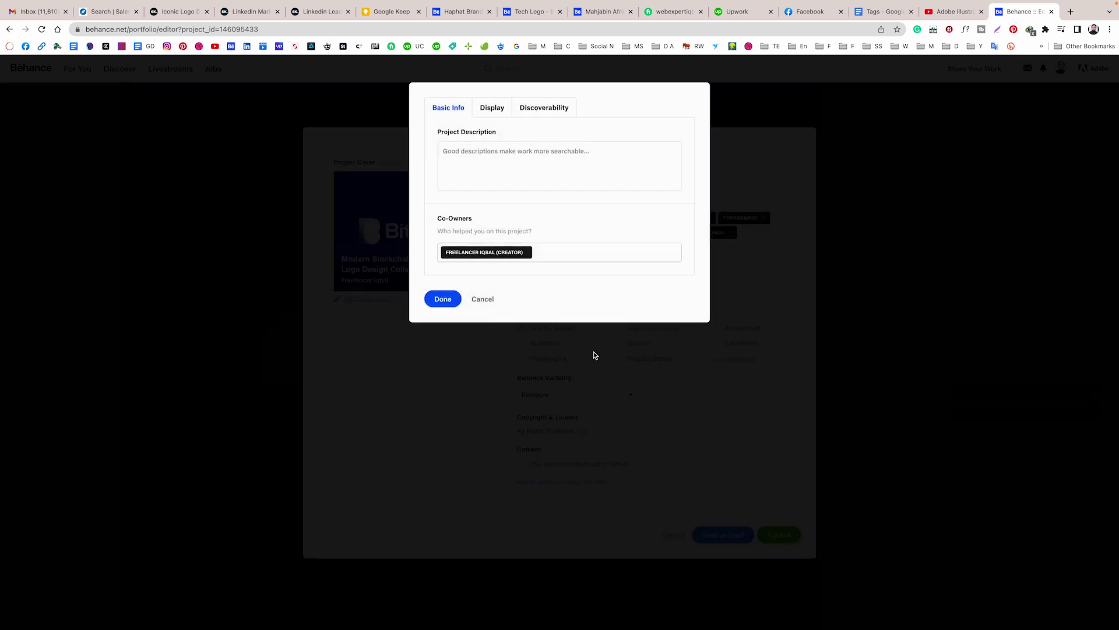
{"action": "left_click", "coordinate": [497, 154]}
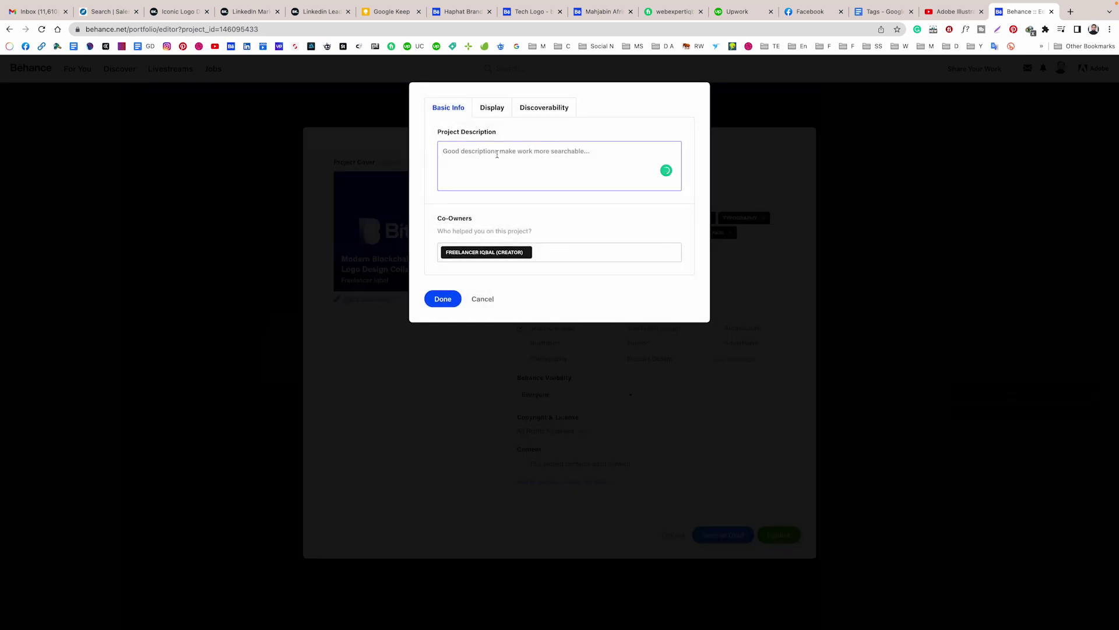
{"action": "key", "text": "ctrl+v"}
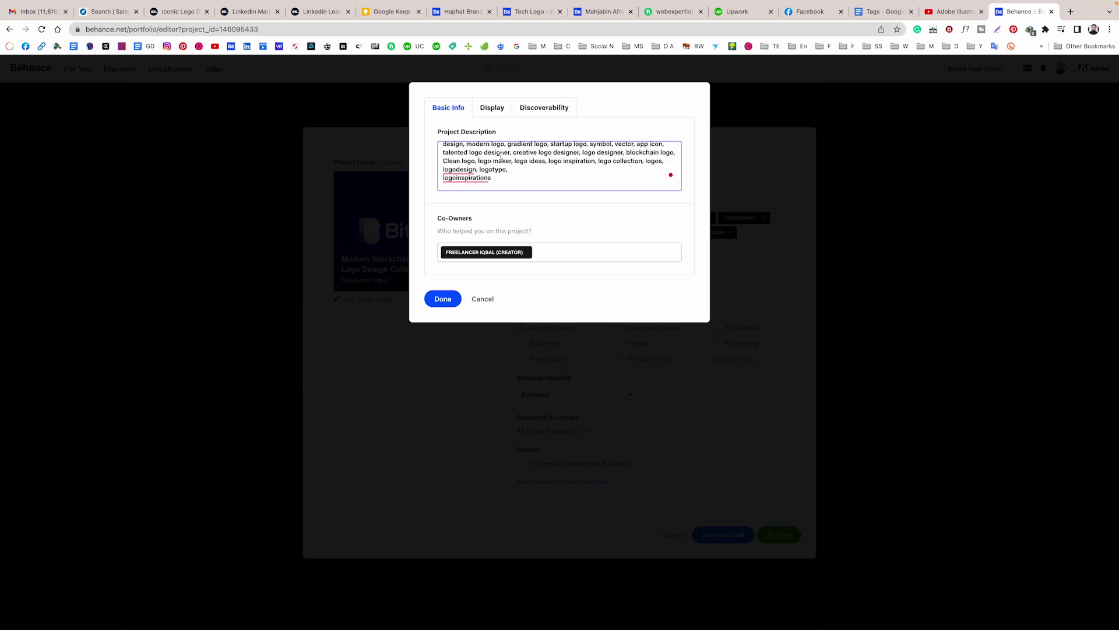
{"action": "scroll", "coordinate": [500, 156], "scroll_direction": "up", "scroll_amount": 5}
{"action": "key", "text": "ctrl+a"}
{"action": "key", "text": "BackSpace"}
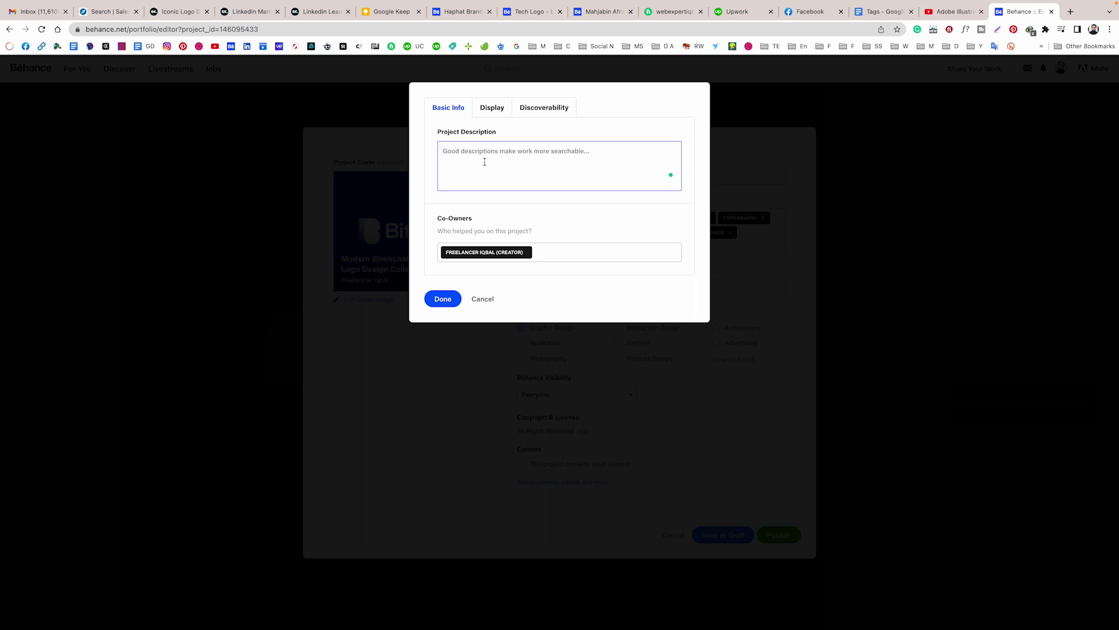
{"action": "type", "text": "If you want tm"}
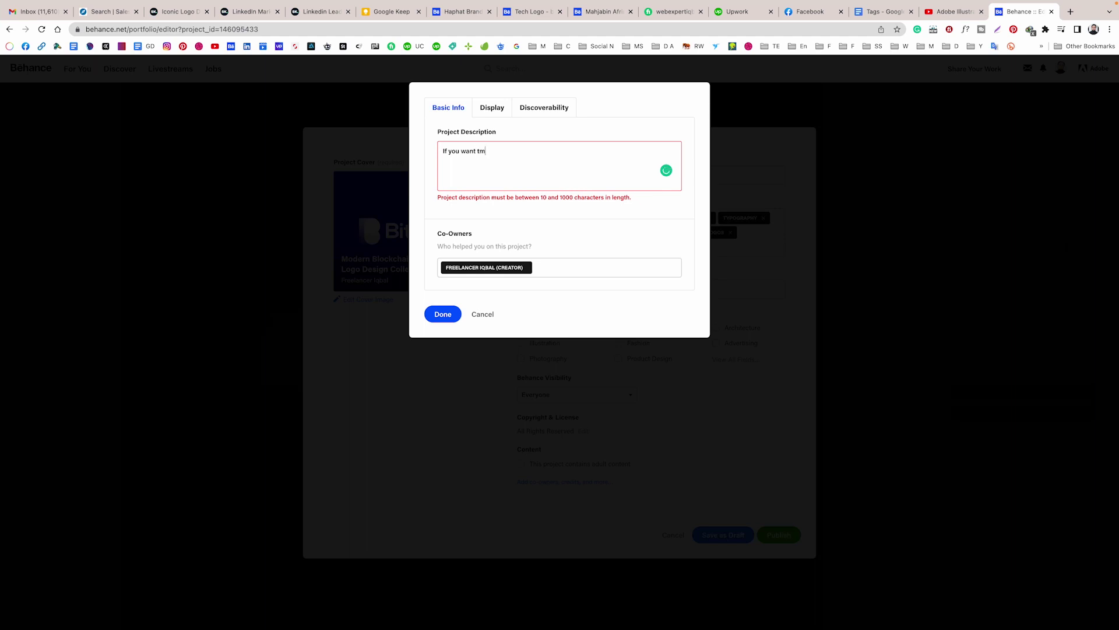
{"action": "key", "text": "BackSpace"}
{"action": "type", "text": "o make Logo with Full VISULAL"}
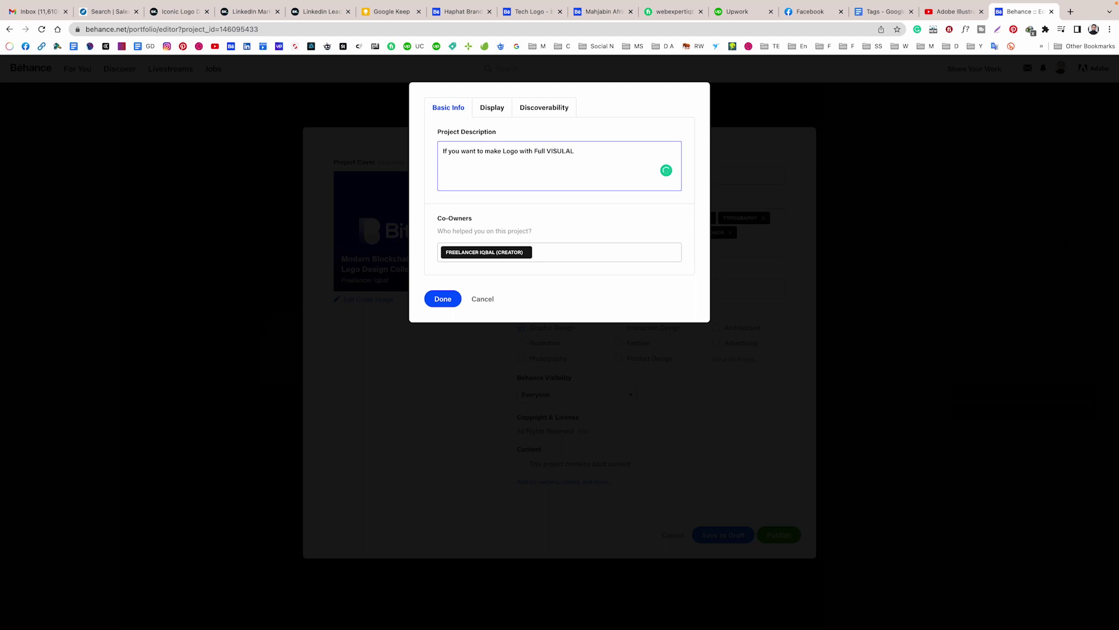
{"action": "key", "text": "BackSpace"}
{"action": "key", "text": "BackSpace"}
{"action": "key", "text": "BackSpace"}
{"action": "type", "text": "AL IDENTITY DEISGN"}
{"action": "key", "text": "ctrl+space"}
{"action": "type", "text": "the"}
{"action": "type", "text": "age me now"}
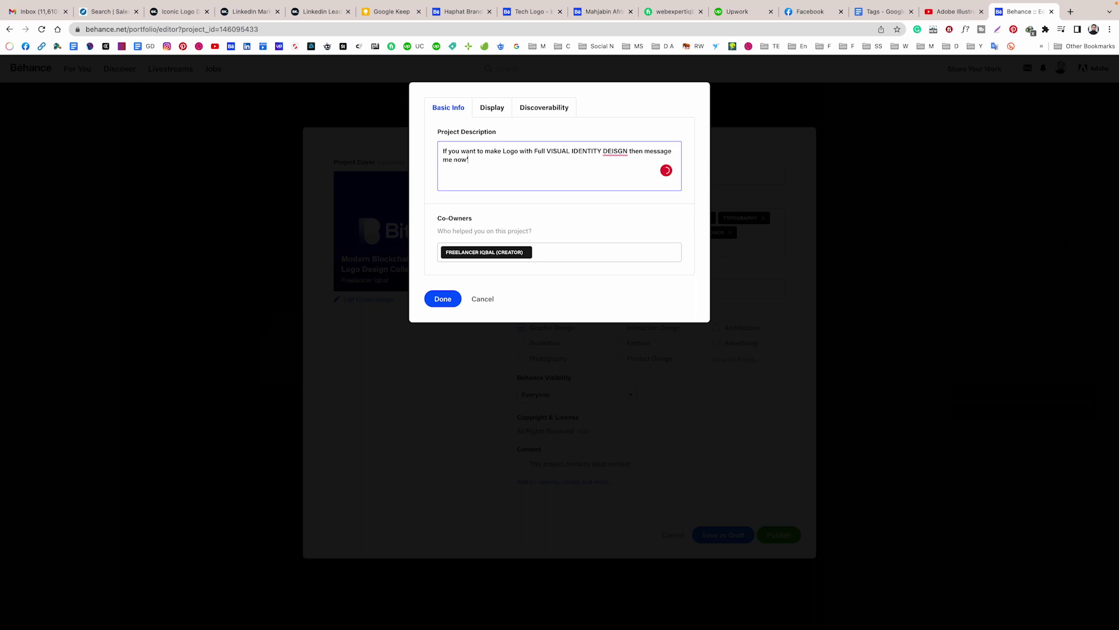
{"action": "type", "text": " We'll discuss deeply abou"}
{"action": "type", "text": "t your"}
{"action": "type", "text": " prolj"}
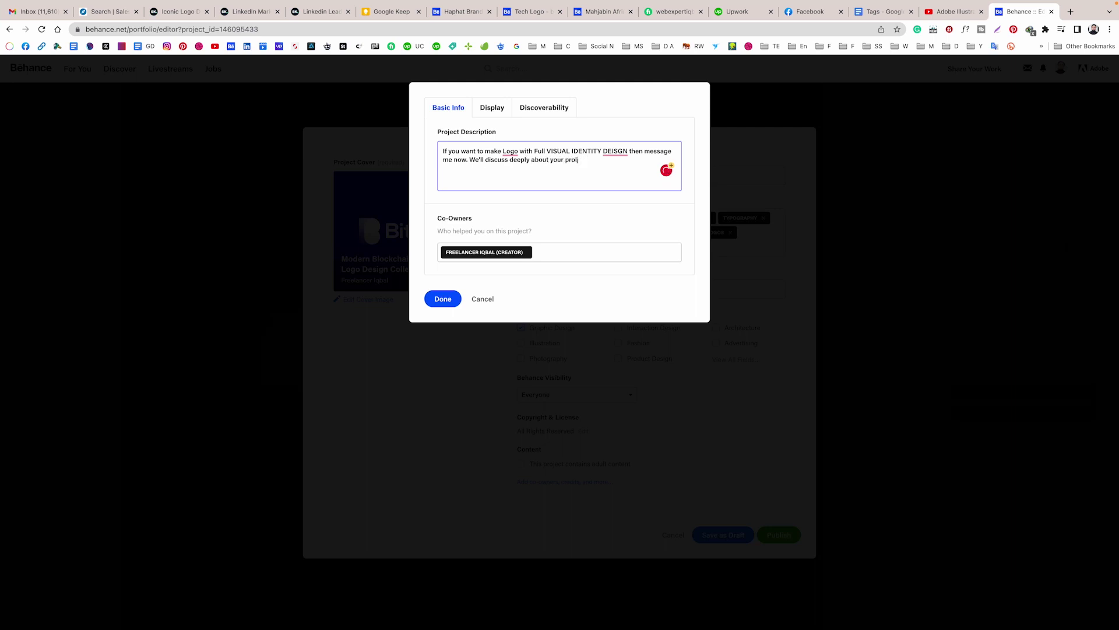
{"action": "type", "text": "ecThank you."}
Step: Accept the Grammarly fixes: add 'a' before Logo, correct DEISGN to DESIGN, drop 'about'
{"action": "left_click", "coordinate": [519, 175]}
{"action": "mouse_move", "coordinate": [615, 150]}
{"action": "left_click", "coordinate": [624, 169]}
{"action": "left_click", "coordinate": [574, 172]}
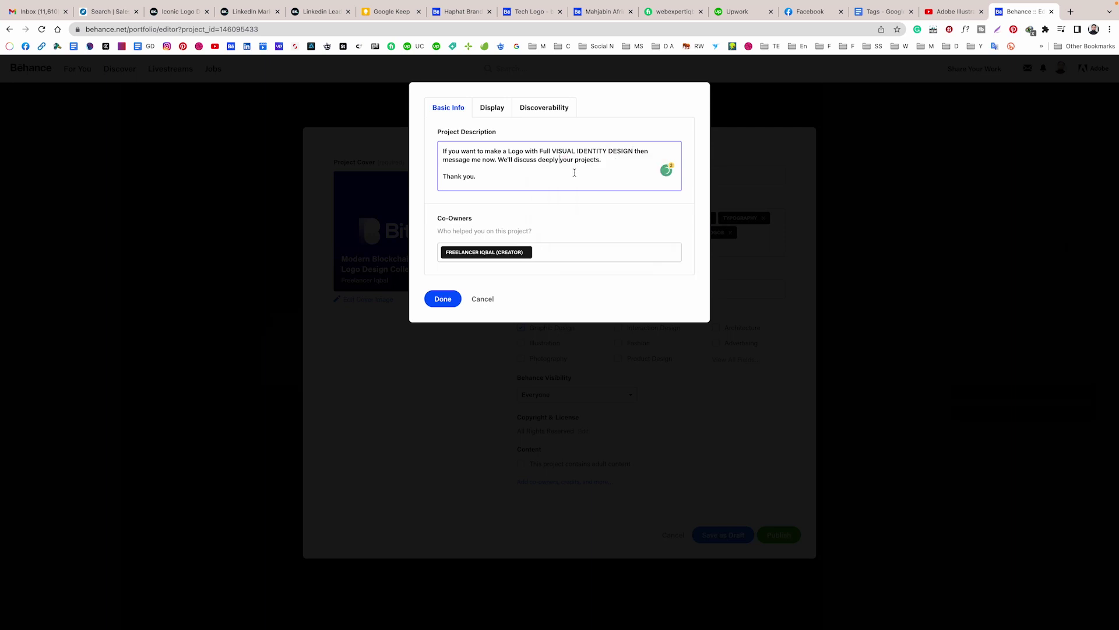
Step: Add REVEAL as the team under Discoverability and close the details dialog
{"action": "left_click", "coordinate": [544, 108]}
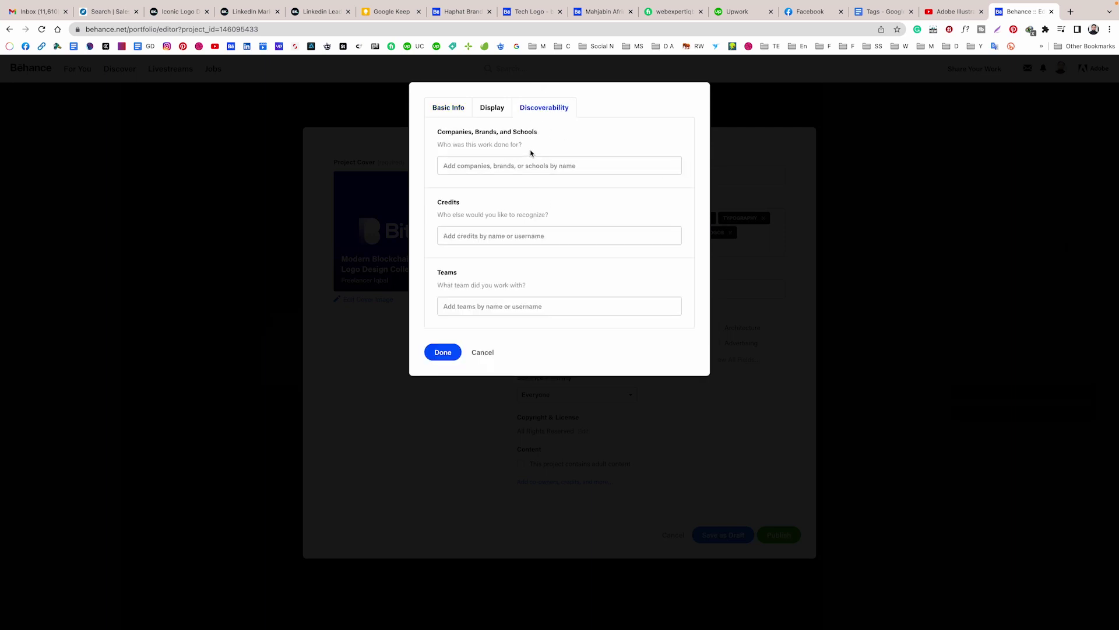
{"action": "left_click", "coordinate": [476, 303]}
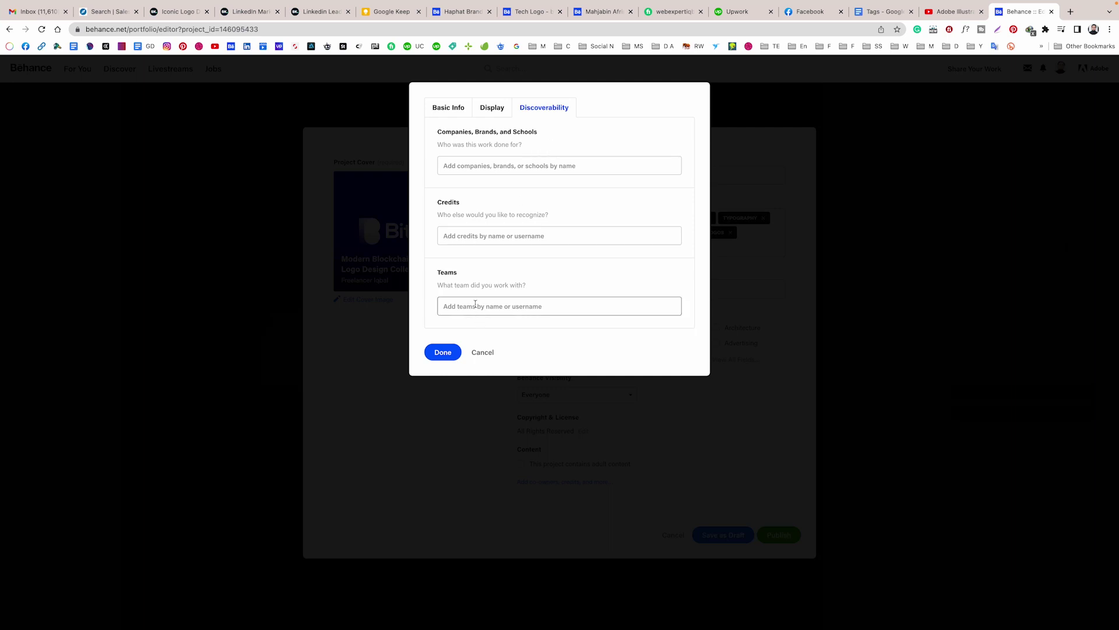
{"action": "type", "text": "reveal"}
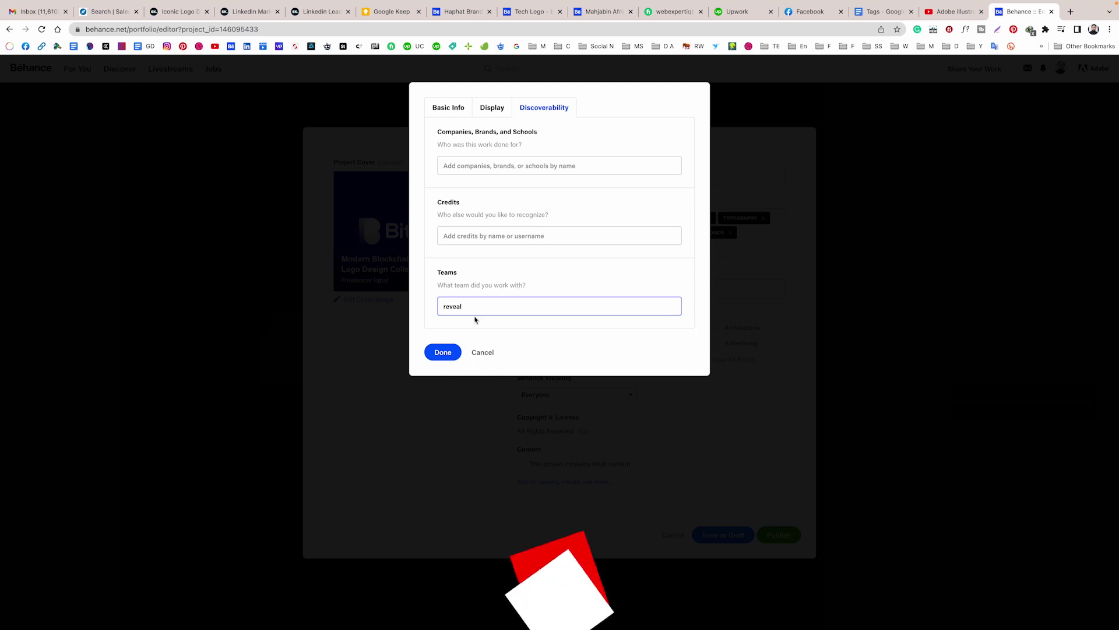
{"action": "left_click", "coordinate": [472, 325]}
{"action": "left_click", "coordinate": [448, 354]}
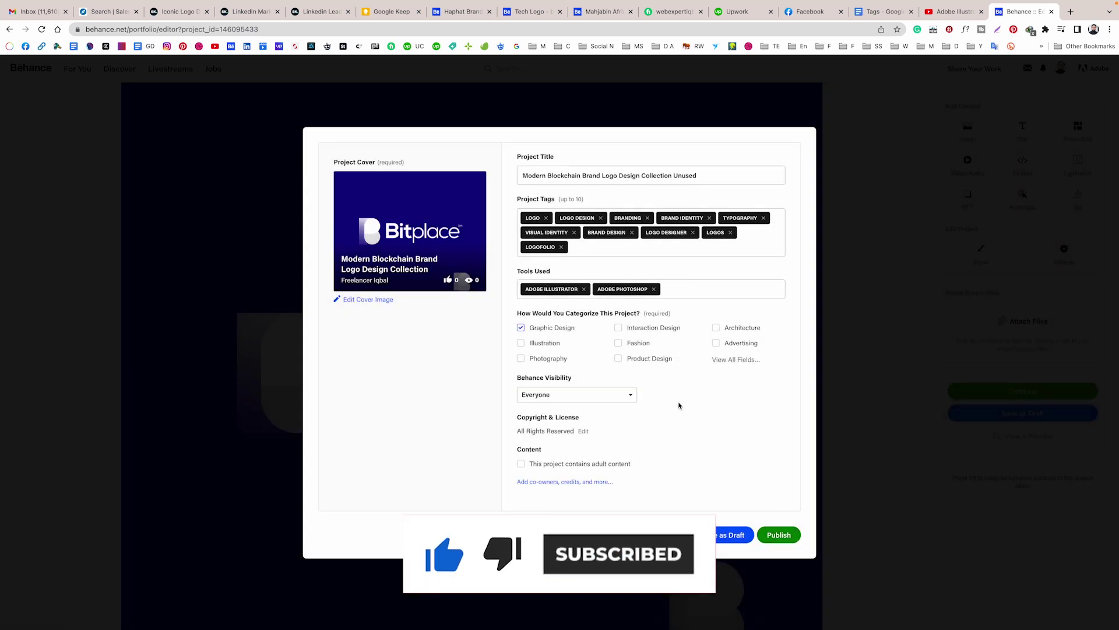
Step: Publish the project so its live page shows the Promote Your Work options
{"action": "left_click", "coordinate": [773, 541]}
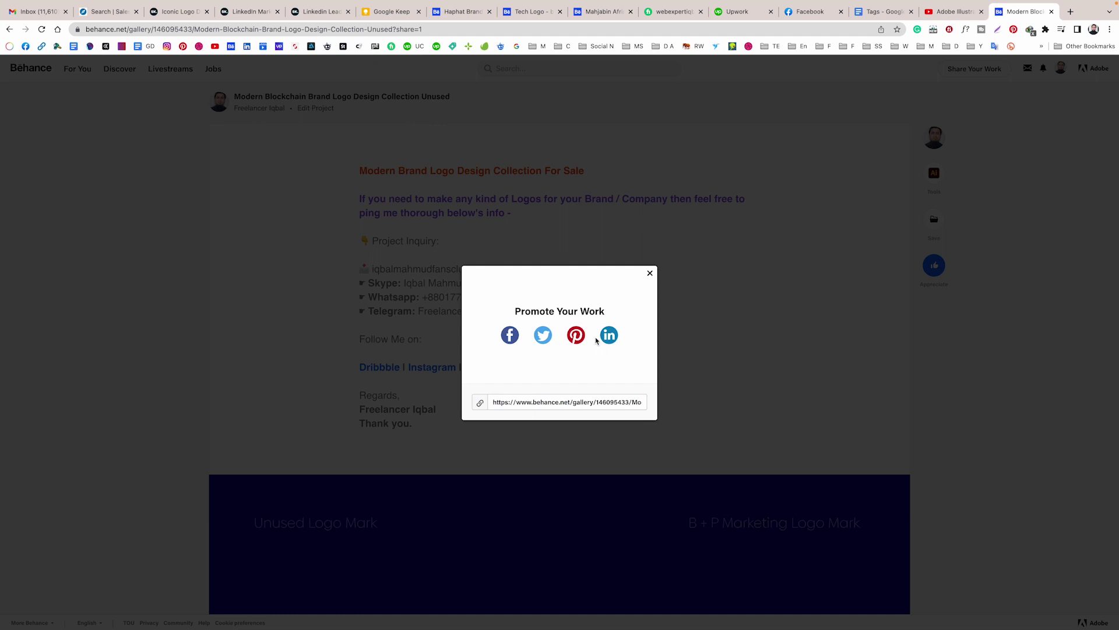
Step: Share the Bitplace project image to Pinterest and save it to the Blockchain Logo board
{"action": "left_click", "coordinate": [578, 336]}
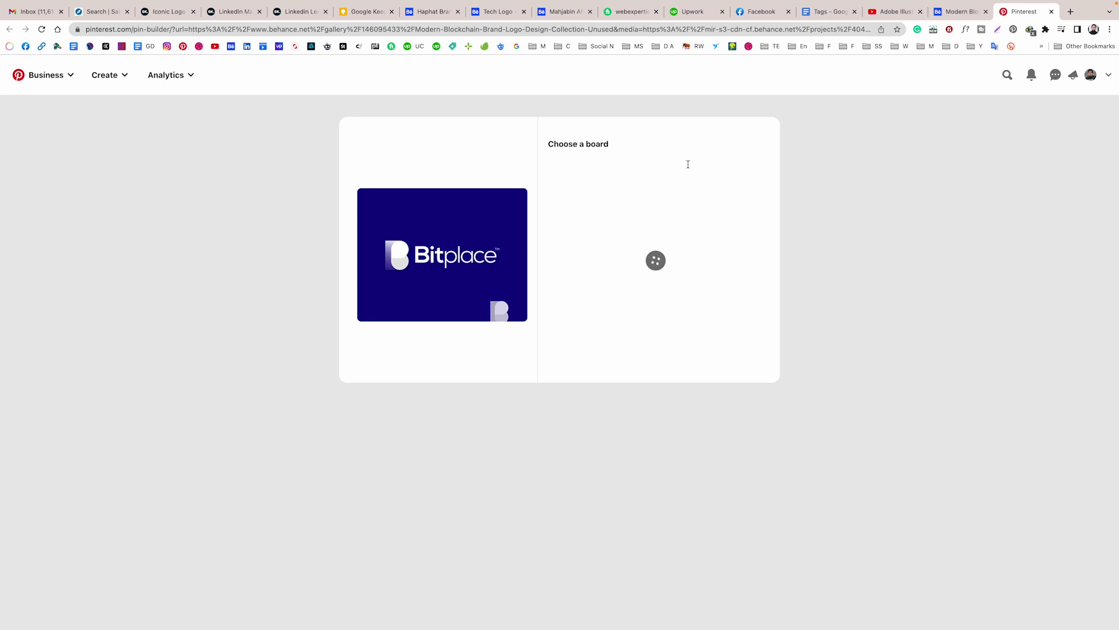
{"action": "scroll", "coordinate": [699, 270], "scroll_direction": "down", "scroll_amount": 1}
{"action": "scroll", "coordinate": [698, 270], "scroll_direction": "down", "scroll_amount": 1}
{"action": "left_click", "coordinate": [737, 275]}
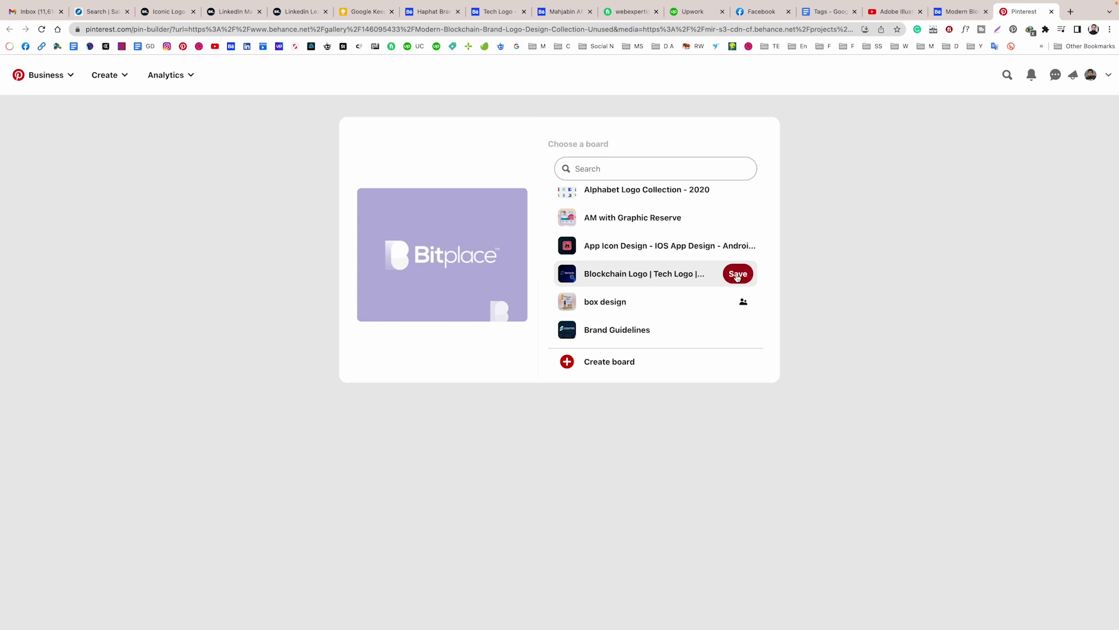
{"action": "left_click", "coordinate": [738, 274]}
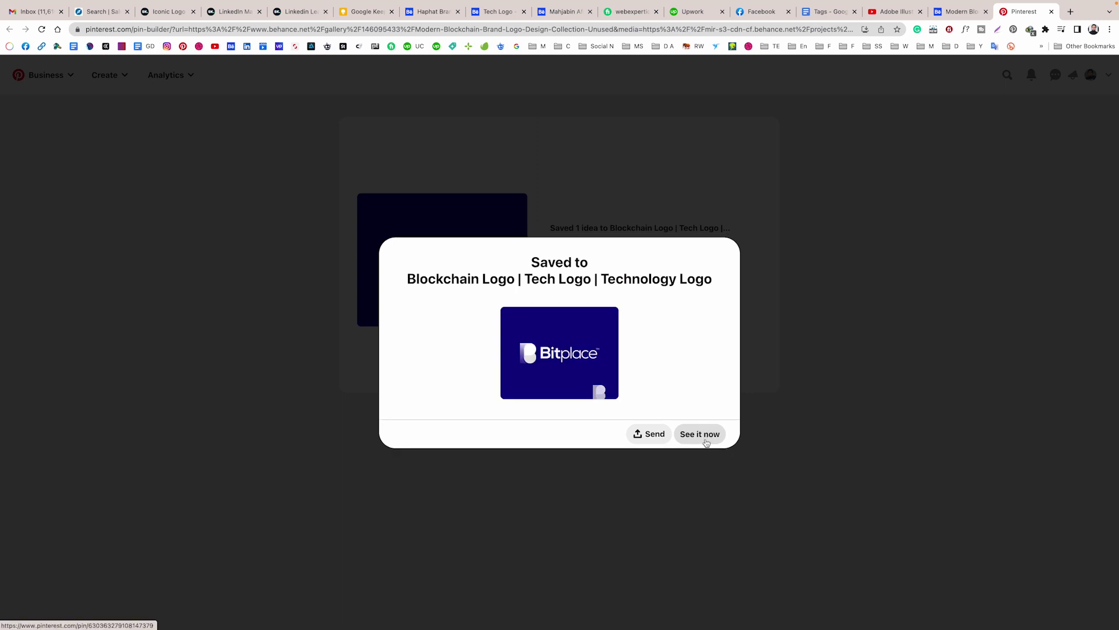
Step: View the saved pin, then back in Behance close the sharing dialog and appreciate the project
{"action": "left_click", "coordinate": [706, 443]}
{"action": "left_click", "coordinate": [951, 17]}
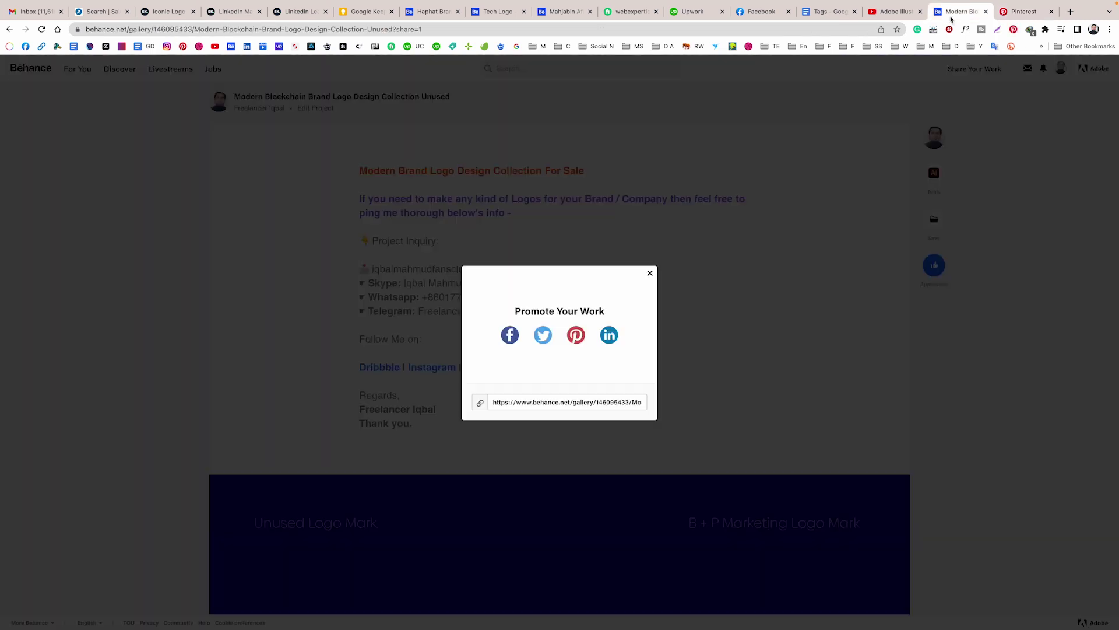
{"action": "left_click", "coordinate": [650, 273]}
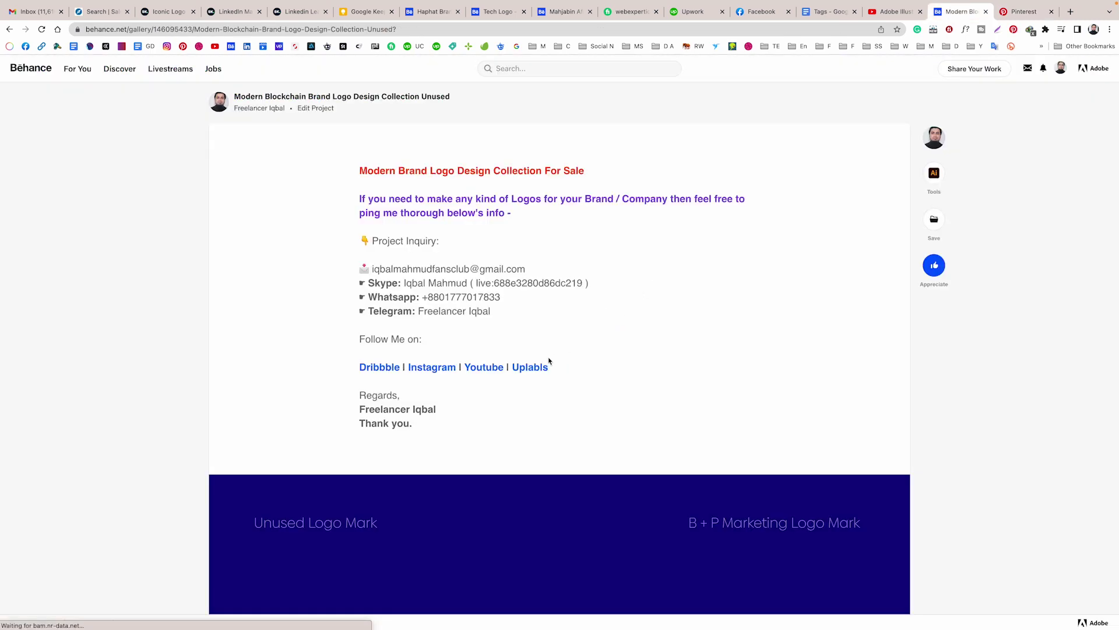
{"action": "left_click", "coordinate": [934, 265]}
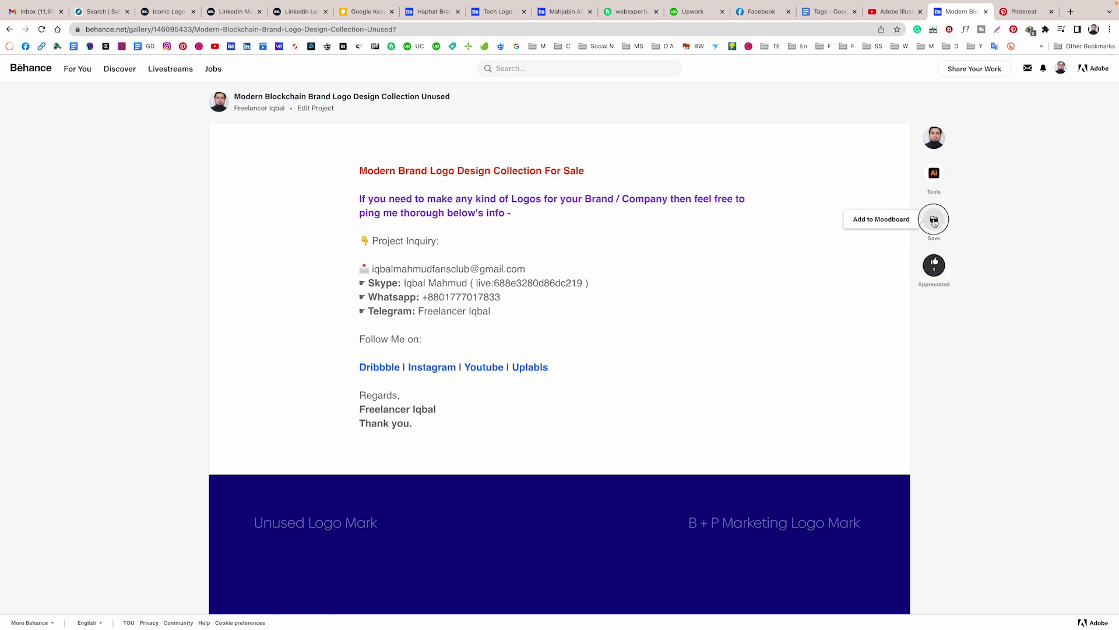
Step: Save the project to Blockchain Logo, Logo Folio, Modern Letter Logo, LETTER LOGO, Brand Guidelines and Logo Design moodboards
{"action": "left_click", "coordinate": [934, 220]}
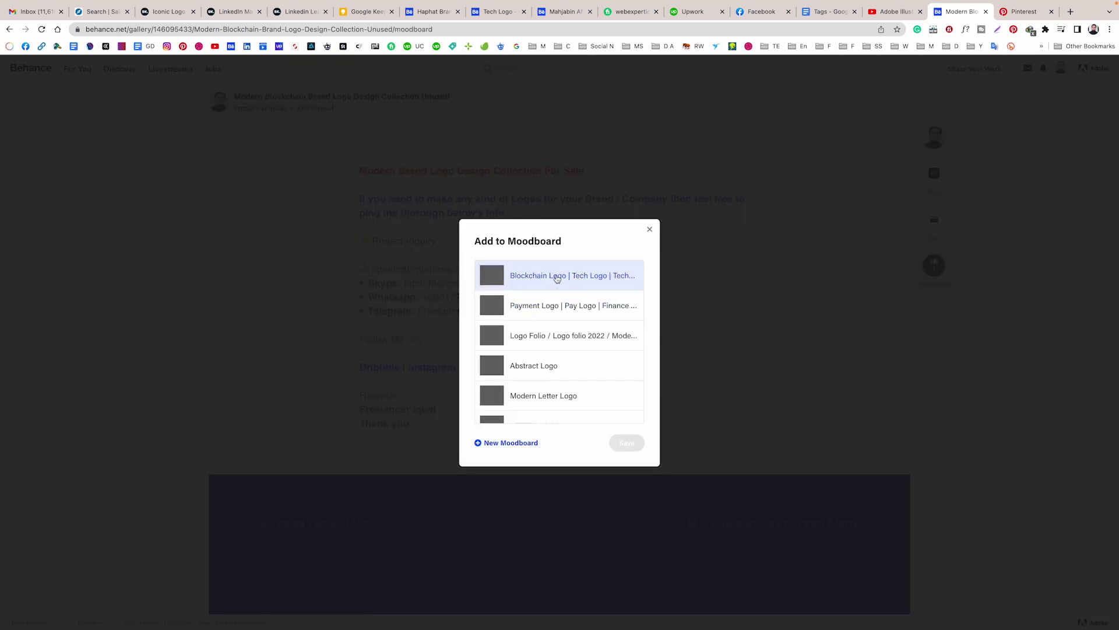
{"action": "left_click", "coordinate": [556, 278]}
{"action": "left_click", "coordinate": [554, 334]}
{"action": "left_click", "coordinate": [559, 399]}
{"action": "scroll", "coordinate": [600, 332], "scroll_direction": "down", "scroll_amount": 2}
{"action": "scroll", "coordinate": [577, 303], "scroll_direction": "down", "scroll_amount": 2}
{"action": "left_click", "coordinate": [555, 274]}
{"action": "left_click", "coordinate": [567, 305]}
{"action": "left_click", "coordinate": [560, 333]}
{"action": "left_click", "coordinate": [625, 443]}
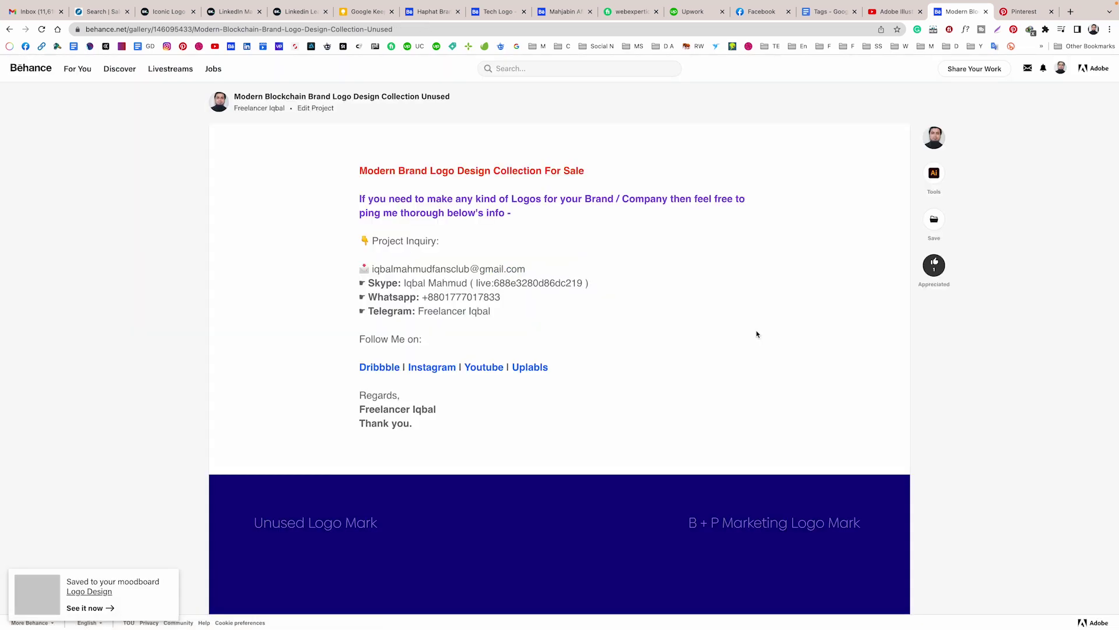
{"action": "scroll", "coordinate": [735, 329], "scroll_direction": "down", "scroll_amount": 1}
{"action": "scroll", "coordinate": [716, 324], "scroll_direction": "down", "scroll_amount": 4}
{"action": "scroll", "coordinate": [708, 306], "scroll_direction": "down", "scroll_amount": 2}
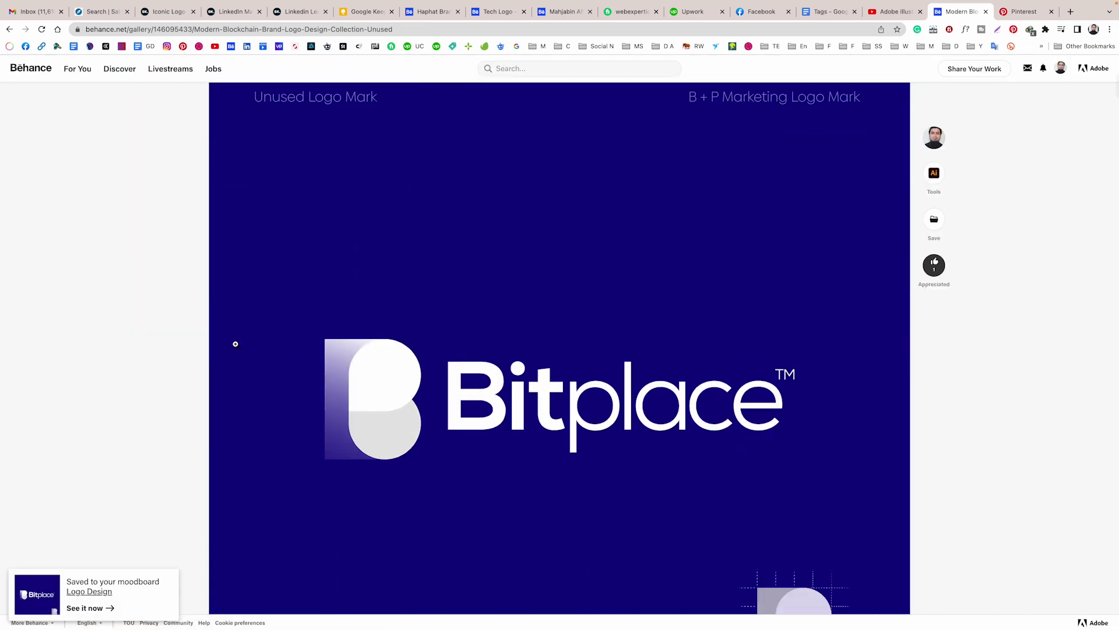
{"action": "scroll", "coordinate": [377, 323], "scroll_direction": "up", "scroll_amount": 1}
{"action": "scroll", "coordinate": [463, 308], "scroll_direction": "up", "scroll_amount": 1}
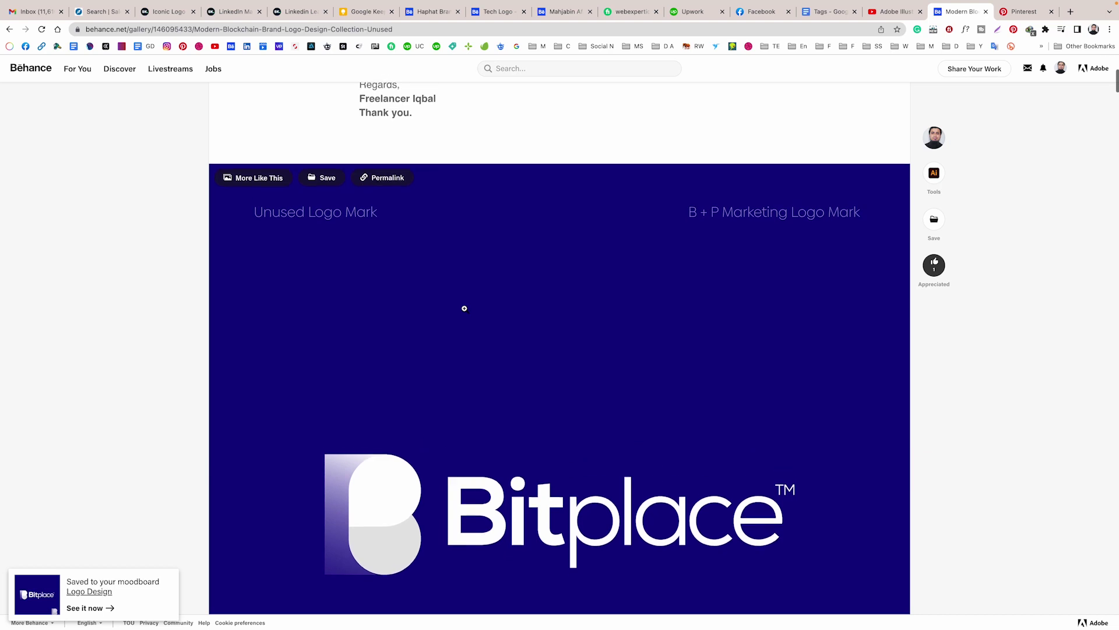
{"action": "scroll", "coordinate": [465, 309], "scroll_direction": "up", "scroll_amount": 1}
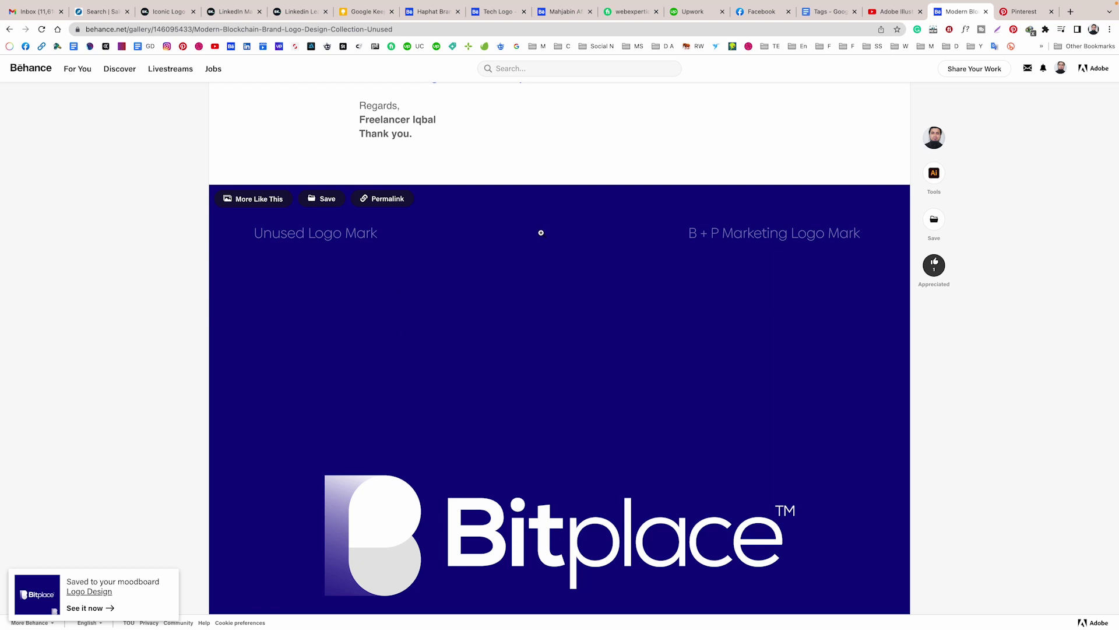
{"action": "scroll", "coordinate": [526, 236], "scroll_direction": "up", "scroll_amount": 2}
{"action": "scroll", "coordinate": [528, 238], "scroll_direction": "up", "scroll_amount": 3}
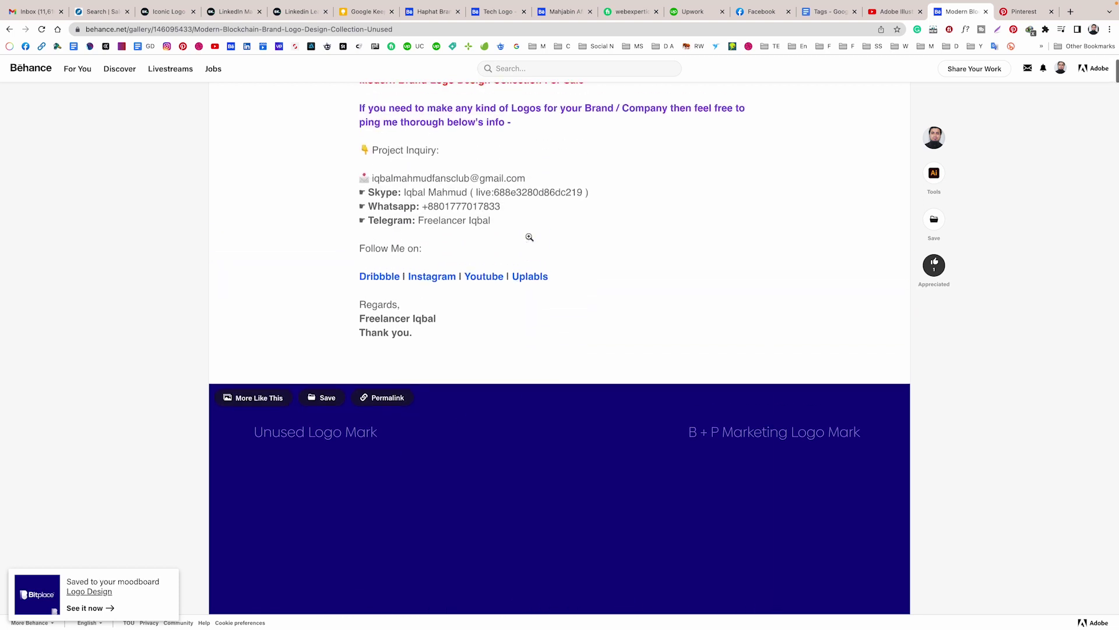
{"action": "scroll", "coordinate": [527, 237], "scroll_direction": "up", "scroll_amount": 1}
{"action": "scroll", "coordinate": [545, 240], "scroll_direction": "up", "scroll_amount": 1}
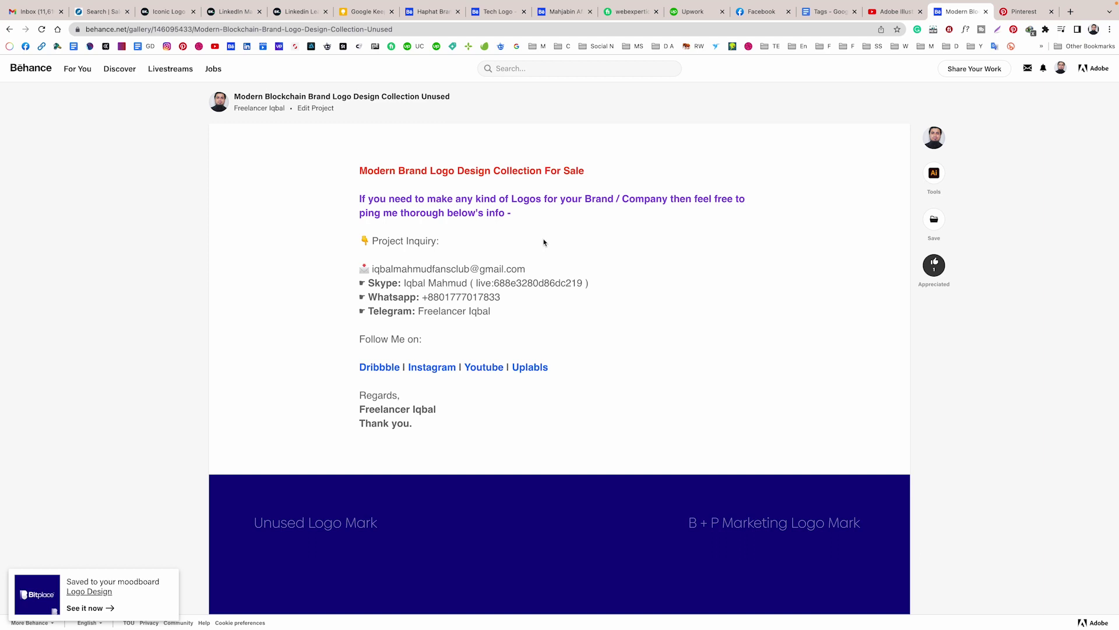
{"action": "scroll", "coordinate": [543, 242], "scroll_direction": "down", "scroll_amount": 5}
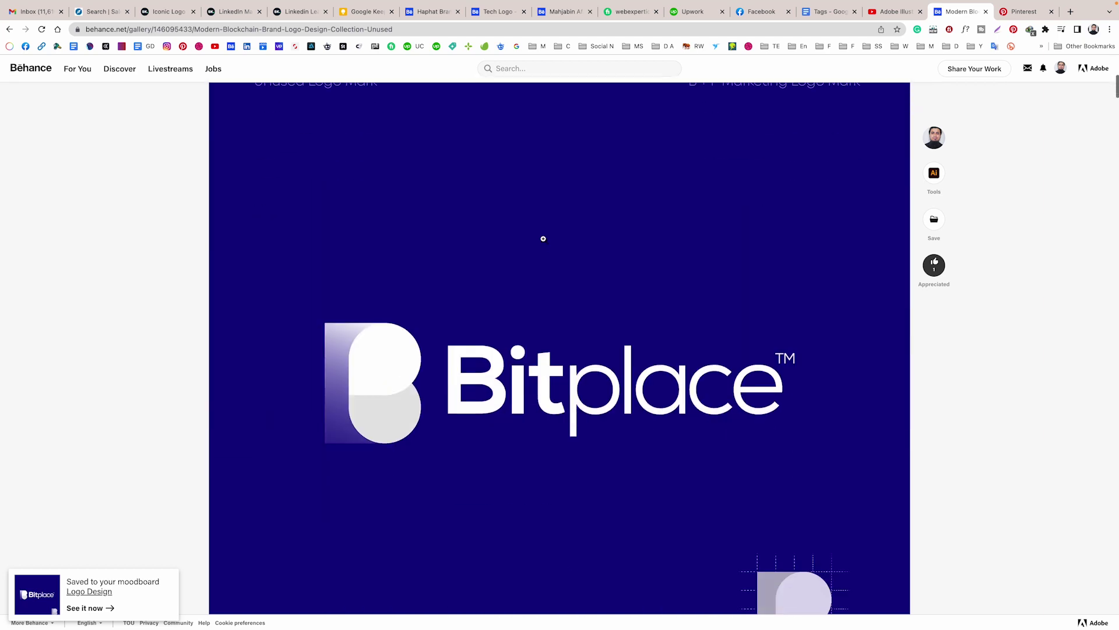
{"action": "scroll", "coordinate": [545, 242], "scroll_direction": "down", "scroll_amount": 6}
{"action": "scroll", "coordinate": [543, 243], "scroll_direction": "down", "scroll_amount": 3}
{"action": "scroll", "coordinate": [544, 242], "scroll_direction": "down", "scroll_amount": 5}
{"action": "scroll", "coordinate": [544, 241], "scroll_direction": "down", "scroll_amount": 5}
{"action": "scroll", "coordinate": [543, 241], "scroll_direction": "down", "scroll_amount": 2}
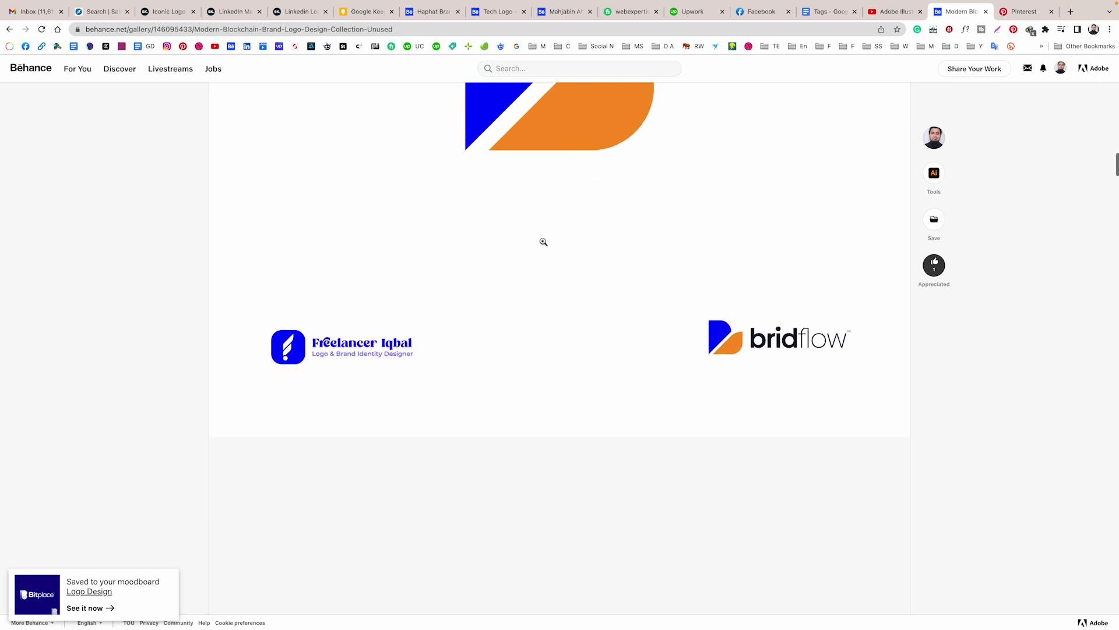
{"action": "scroll", "coordinate": [543, 241], "scroll_direction": "up", "scroll_amount": 4}
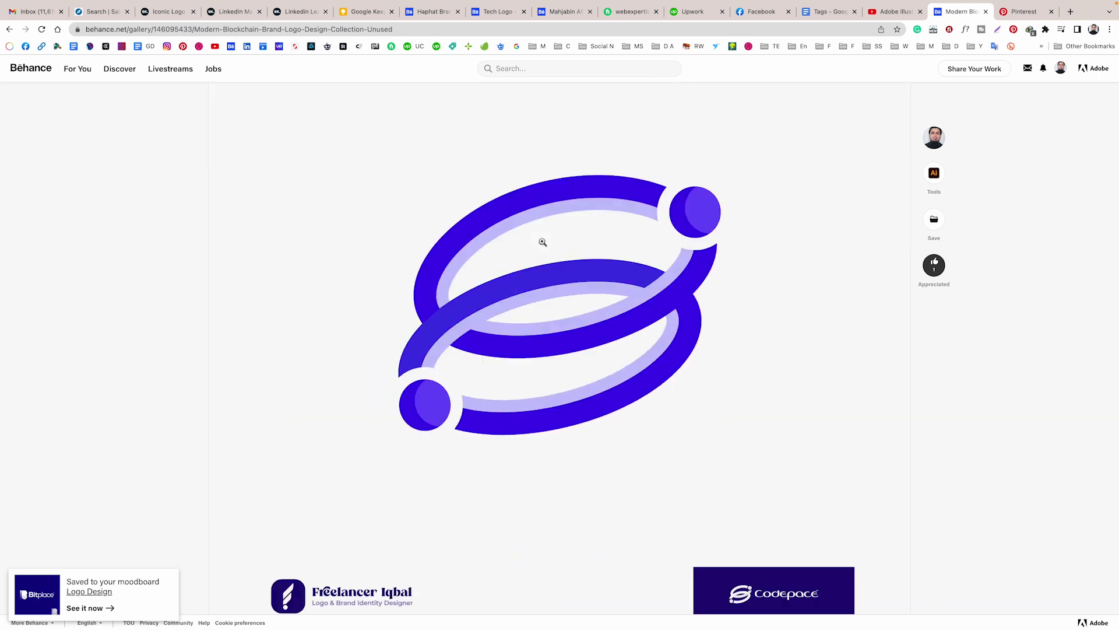